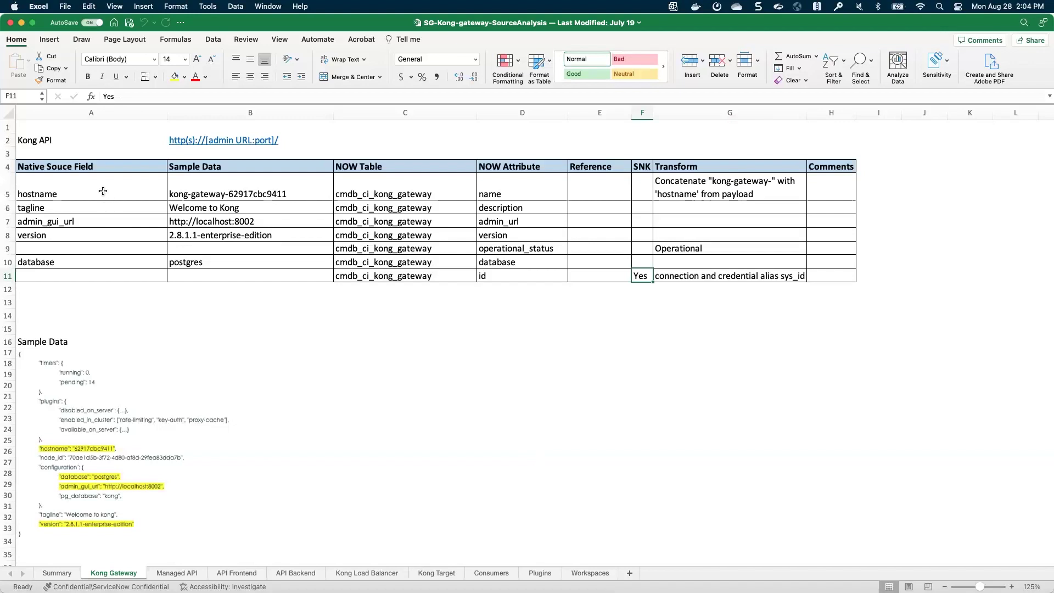
Step: Examine the native source field, NOW Table, NOW Attribute, Transform and Reference columns of the Kong Gateway mapping sheet
drag(105, 194, 110, 273)
drag(405, 189, 400, 271)
drag(514, 186, 508, 272)
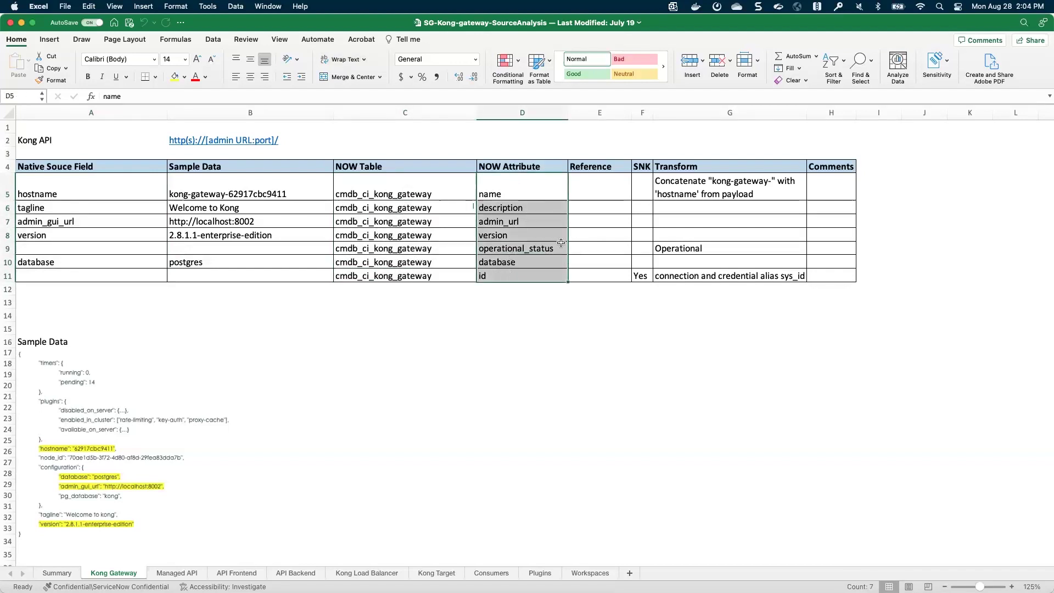
drag(728, 183, 726, 273)
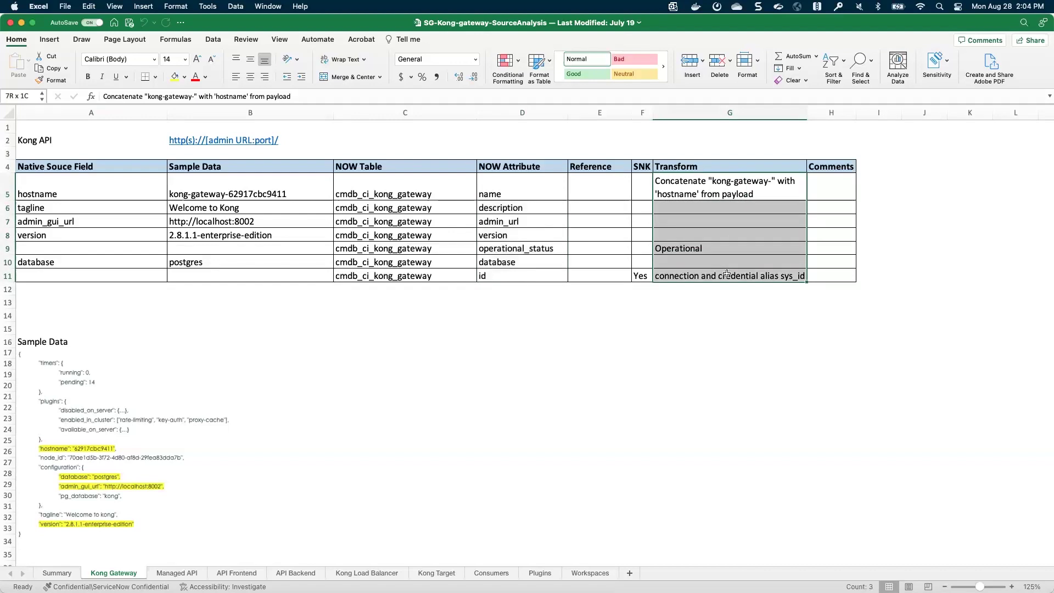
click(596, 192)
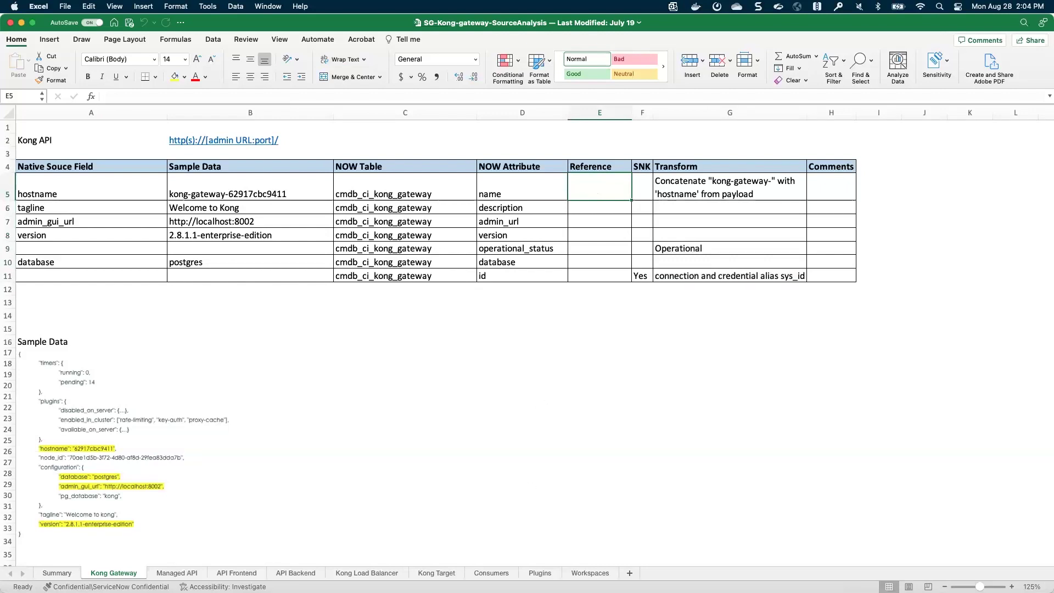
Step: Switch to the ServiceNow browser window and look up "etl" in the application navigator, staying on IntegrationHub ETL
click(632, 572)
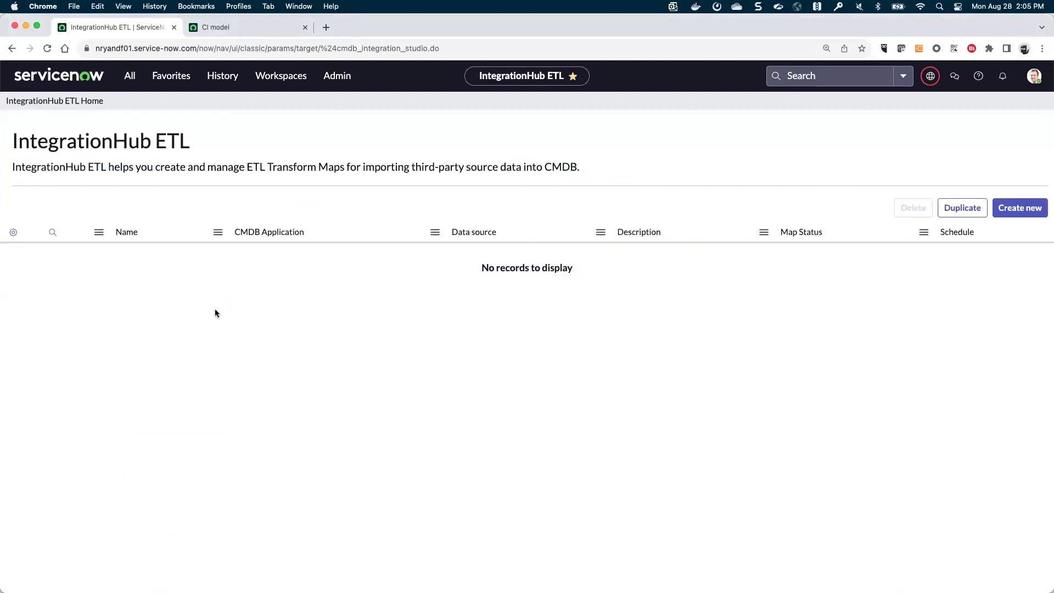
click(129, 76)
text(etl)
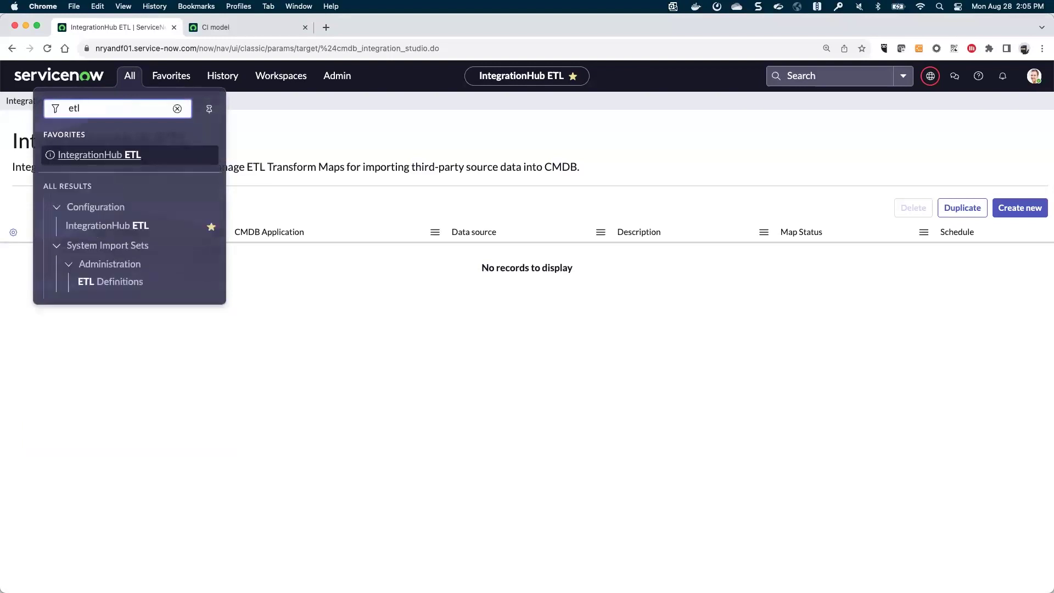
click(394, 117)
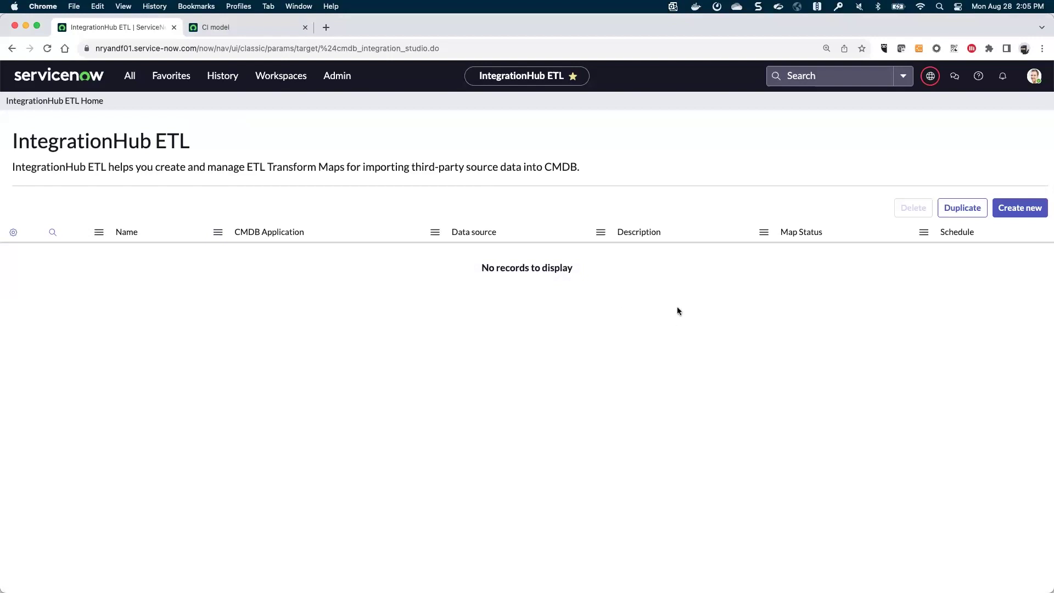
Step: Create a new ETL transform map and, in its basic details, set the CMDB application name to NOW-KongGW
click(1016, 208)
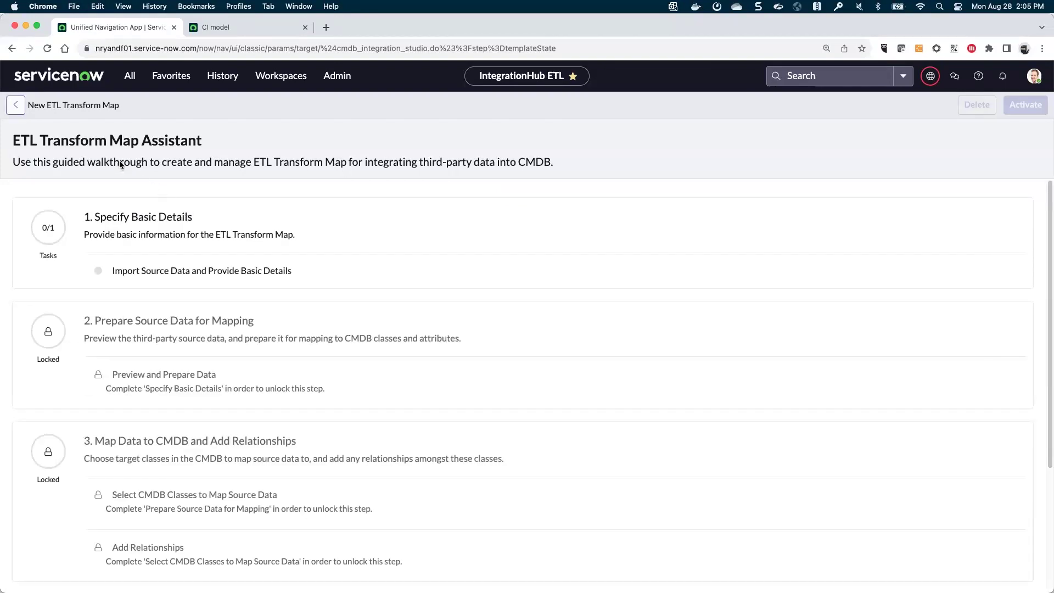
click(168, 271)
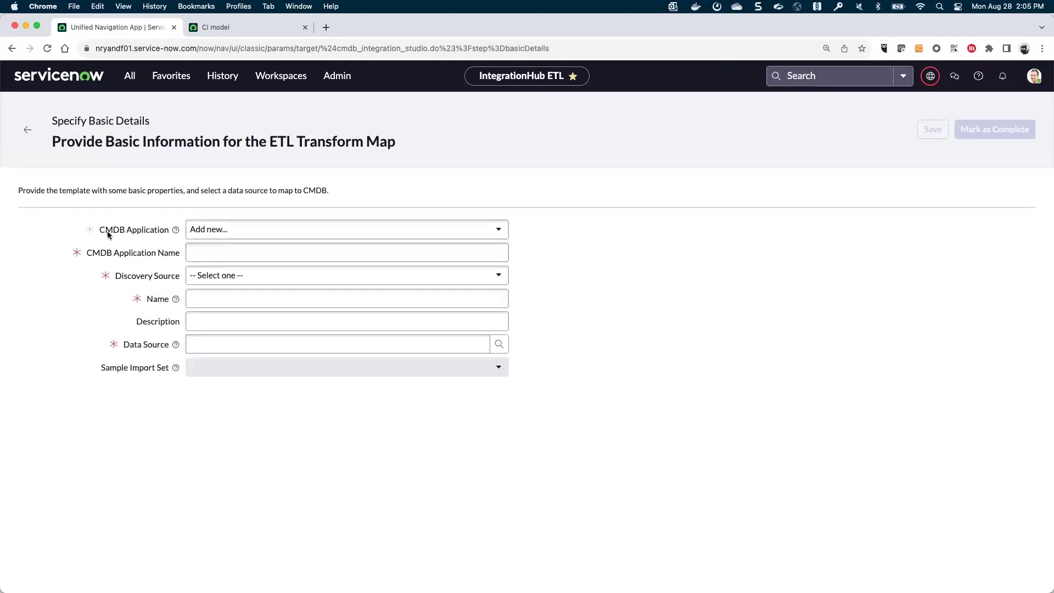
click(198, 253)
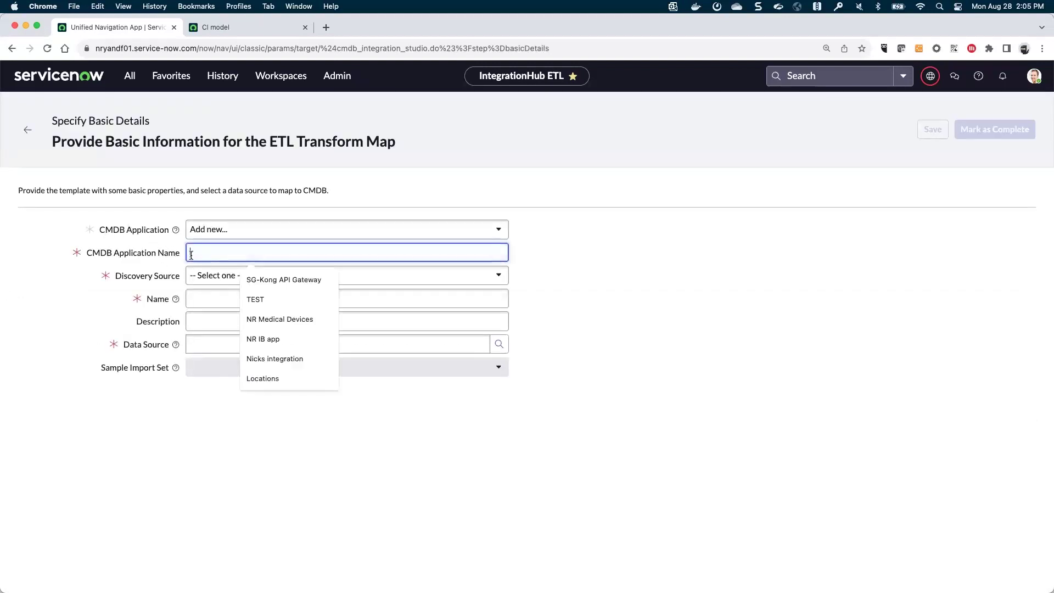
text(NOW)
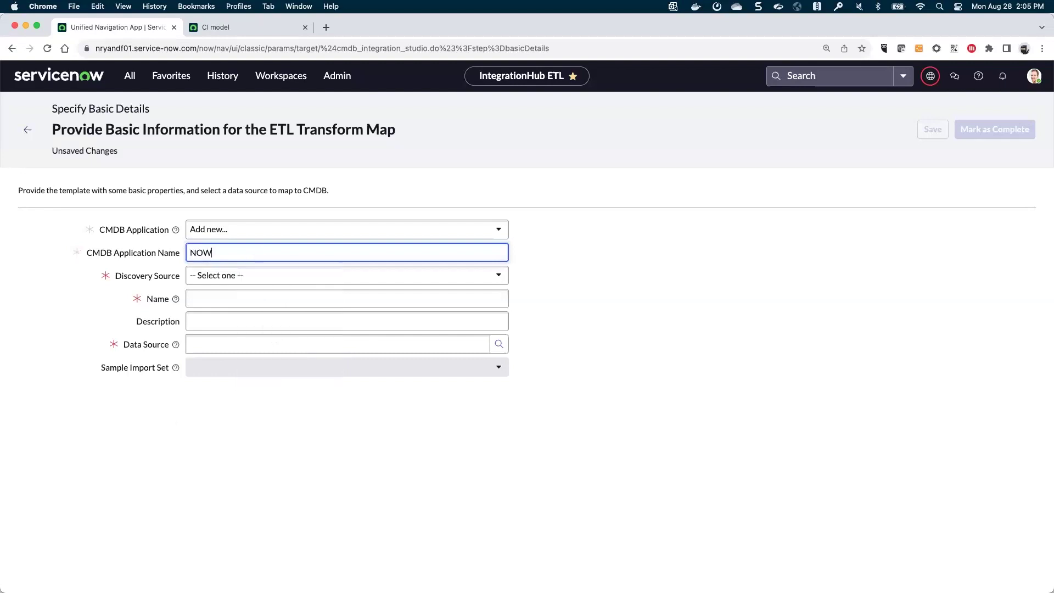
text(-KongGW)
key(Tab)
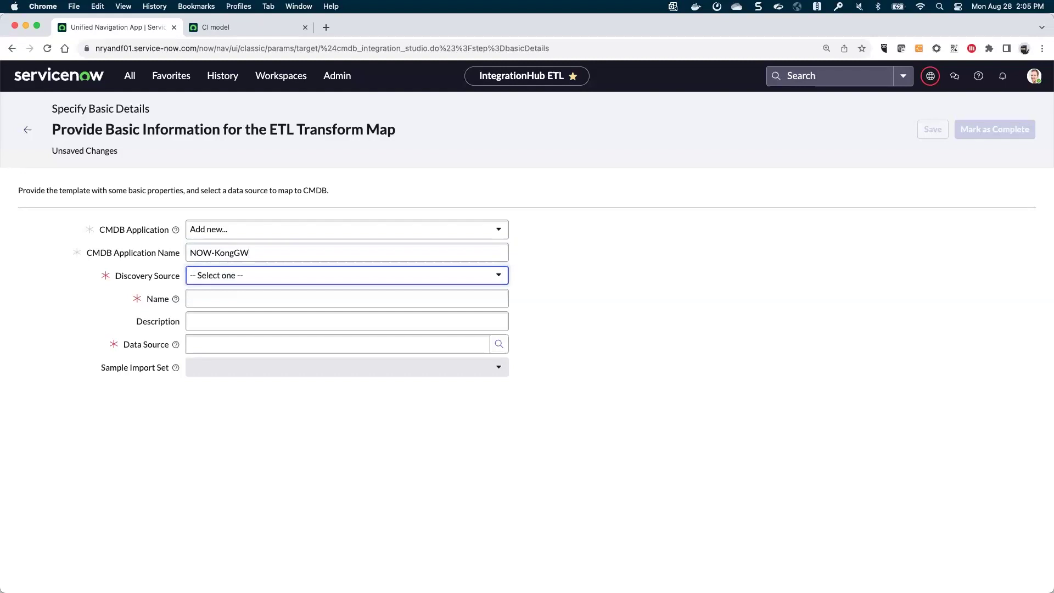
Step: Set the transform map's discovery source to NOW-KongGW
click(264, 280)
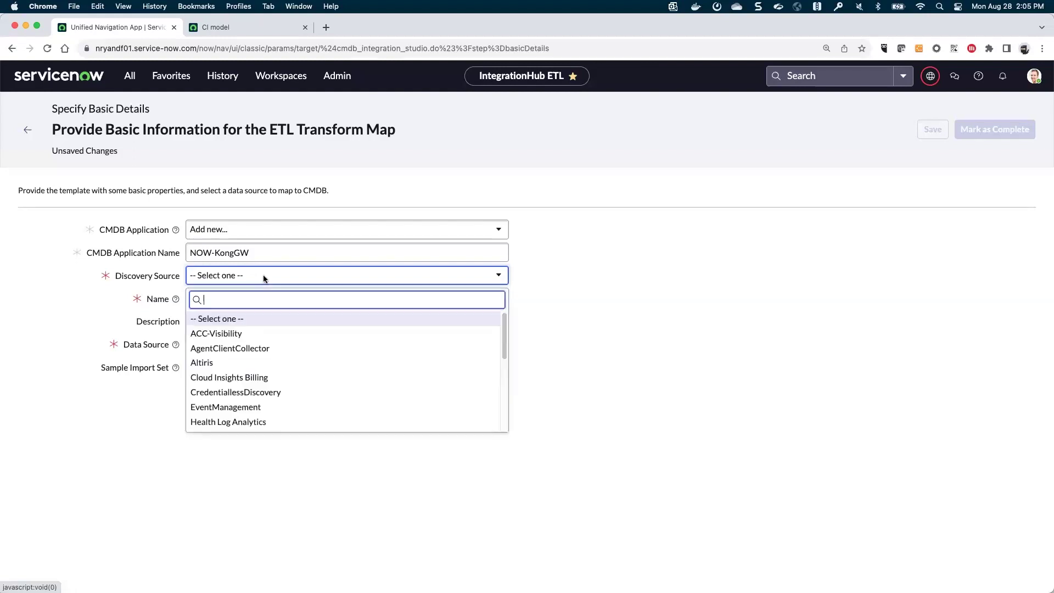
scroll(256, 346, down, 1)
scroll(255, 352, down, 2)
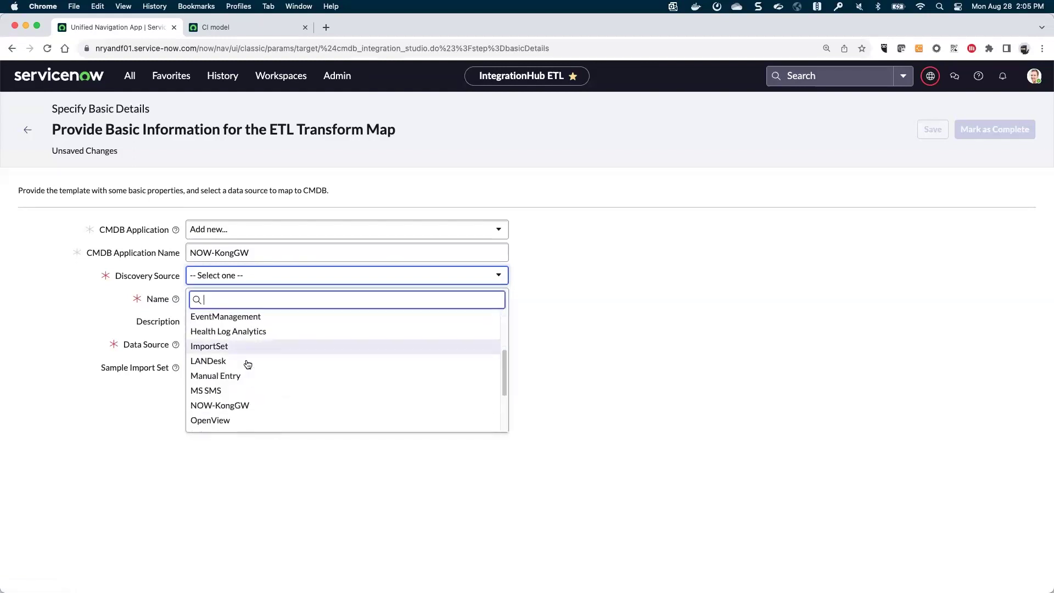
click(220, 406)
Step: Name the transform map "Kong Gateway" and describe it as "Load data from Kong Gateway device"
click(207, 295)
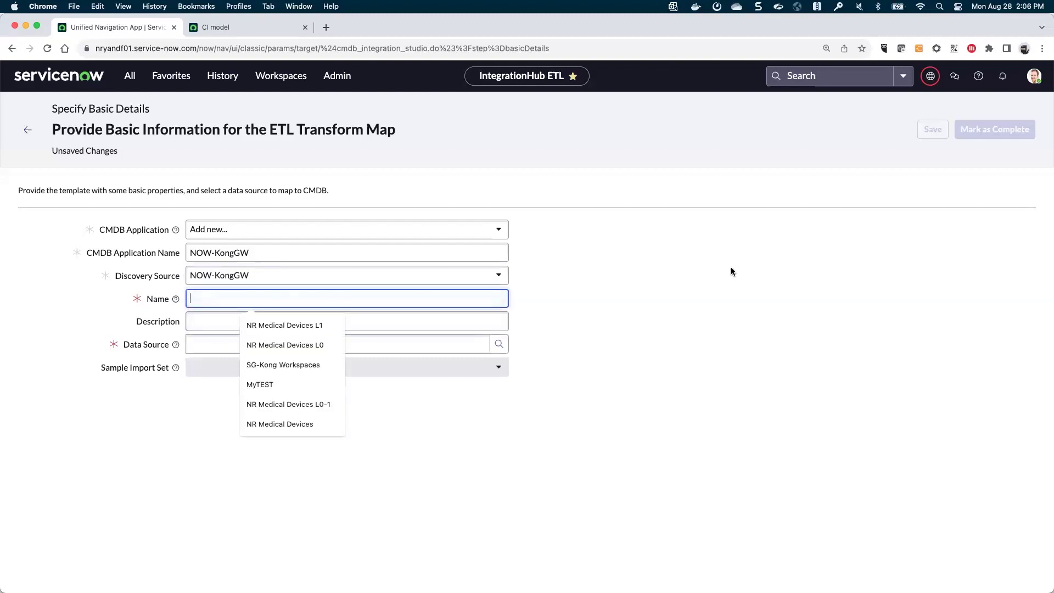
text(Kong)
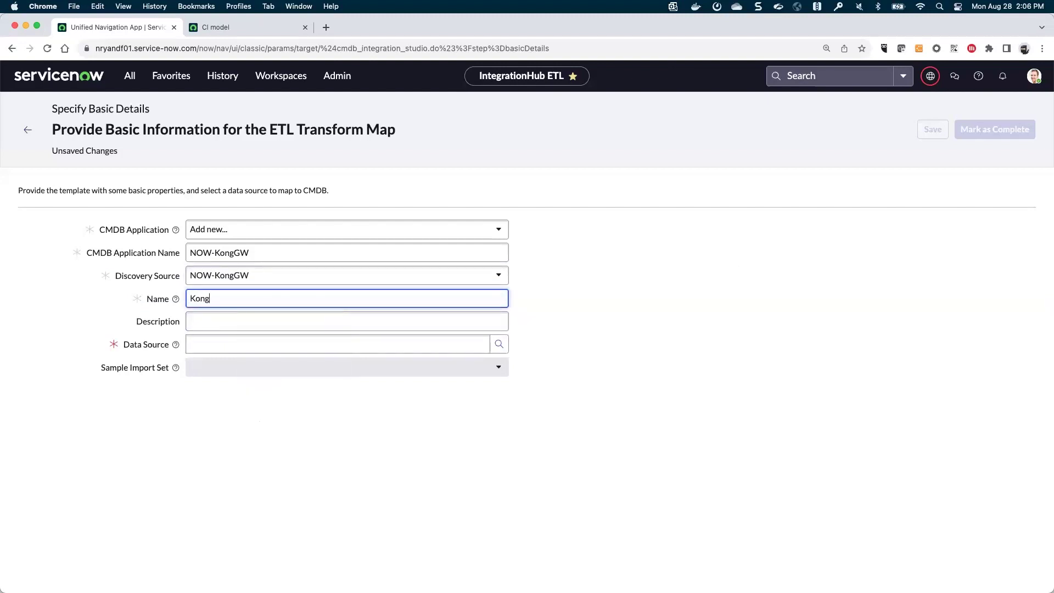
text( Gateway)
key(Tab)
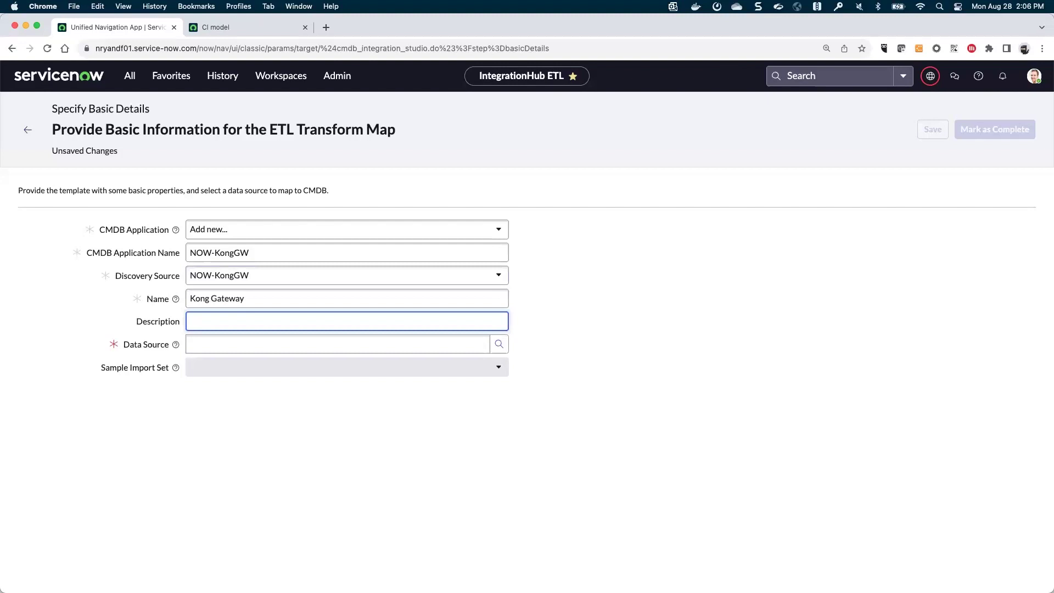
text(Load data from Kong Gateway device)
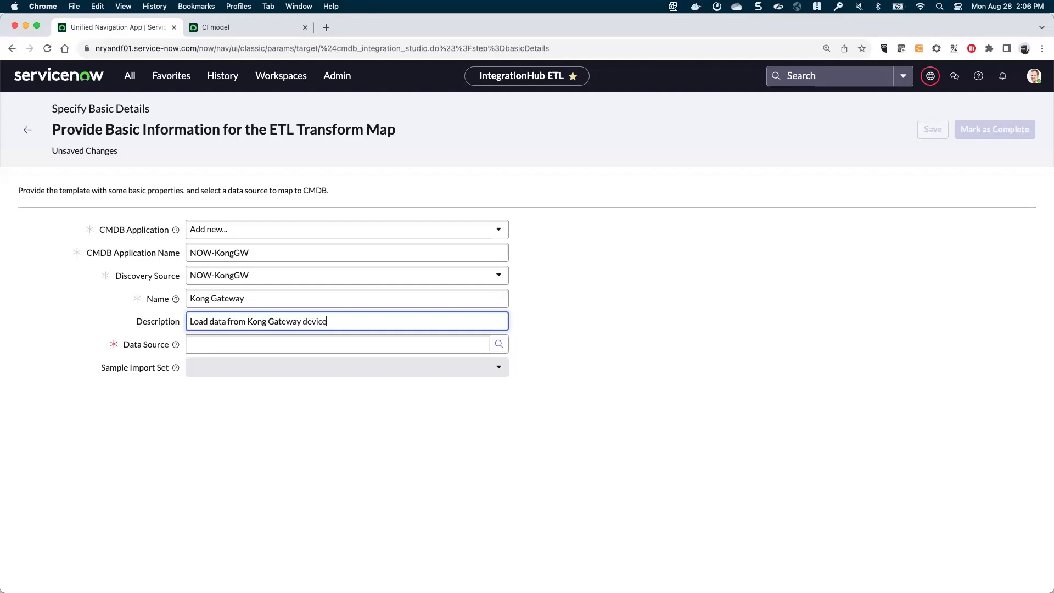
Step: Choose SG-Kong Gateway as the transform map's data source
click(498, 346)
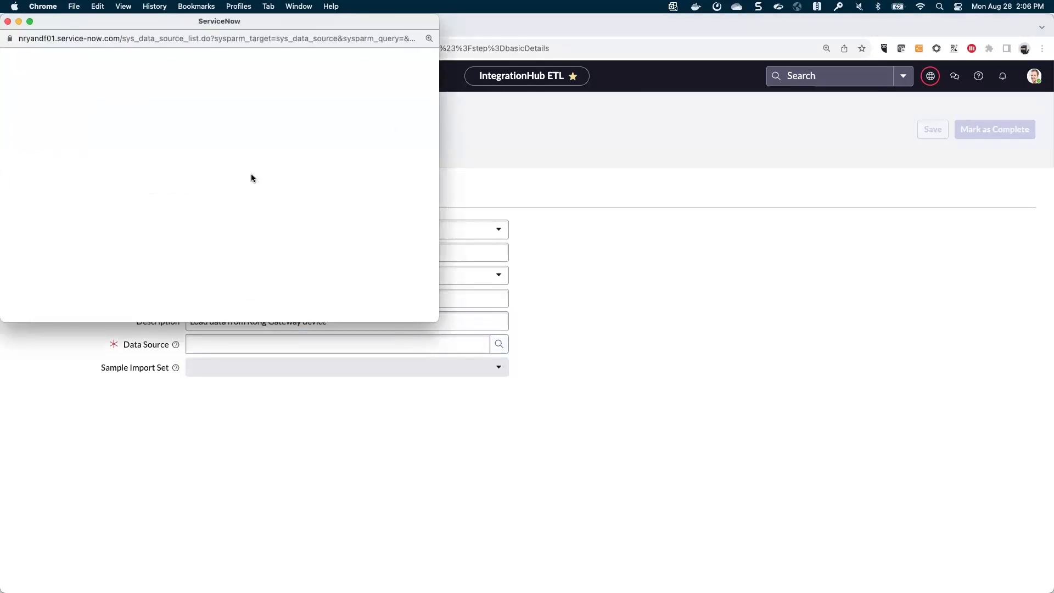
scroll(252, 178, down, 10)
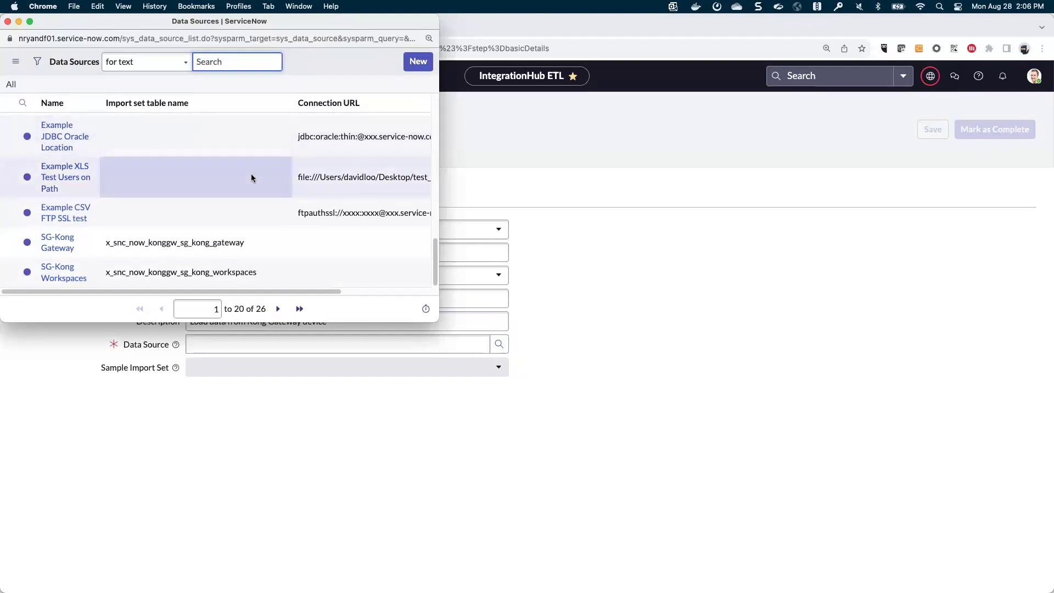
click(57, 240)
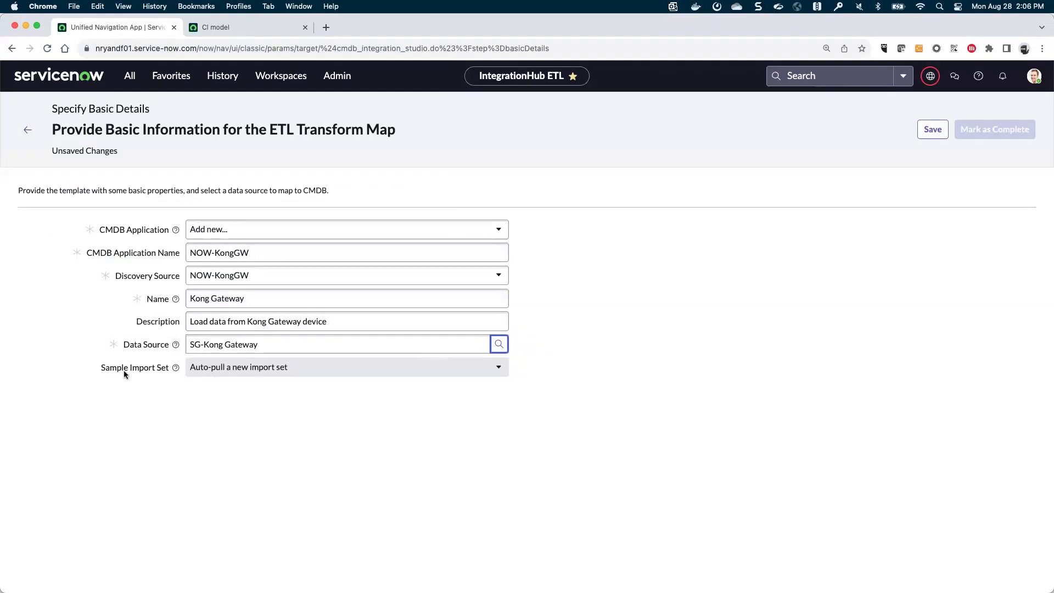
Step: Save the basic details, mark the task as complete and dismiss the alerts
click(930, 130)
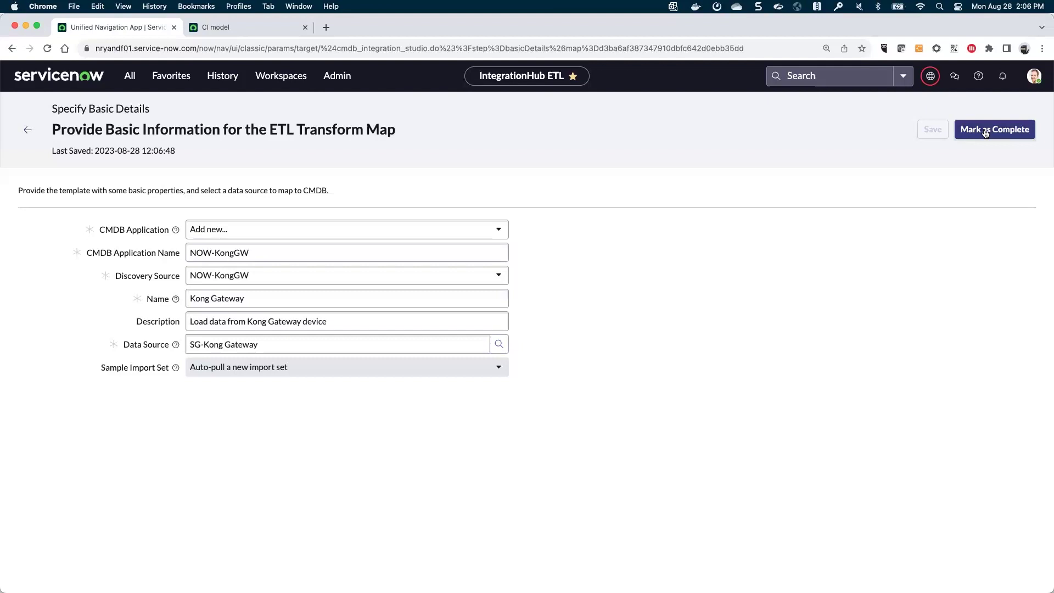
click(985, 131)
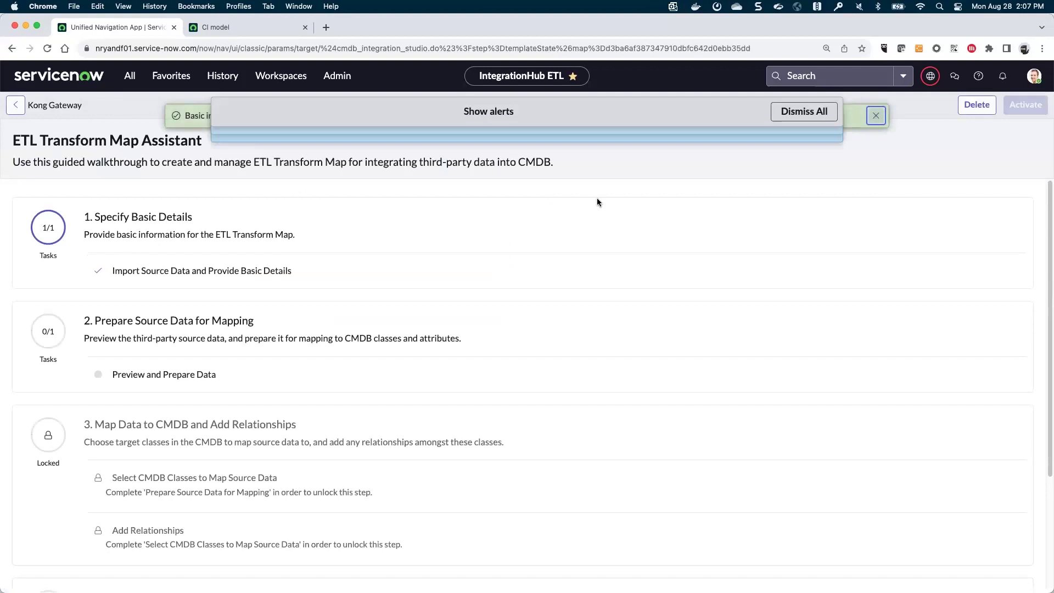
click(813, 113)
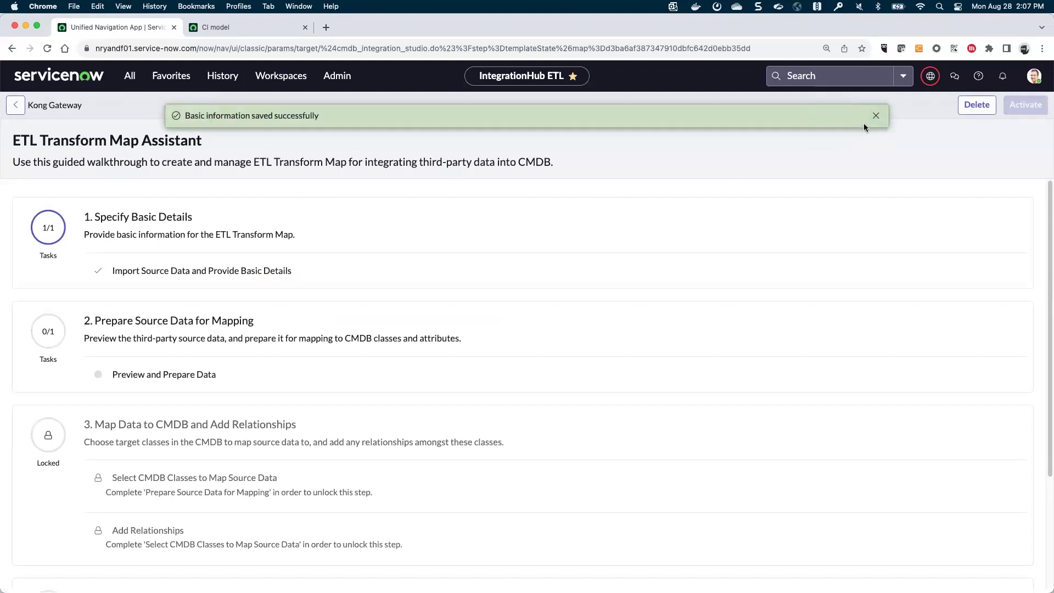
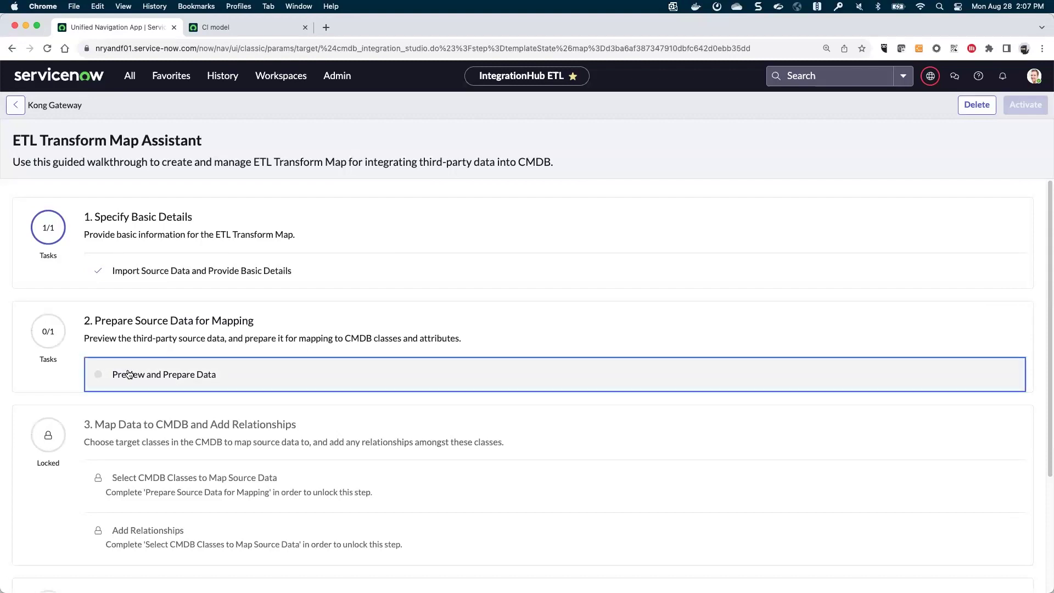
Step: In the Preview and Prepare Data task, start a fixed value column transform named operational_status
click(128, 374)
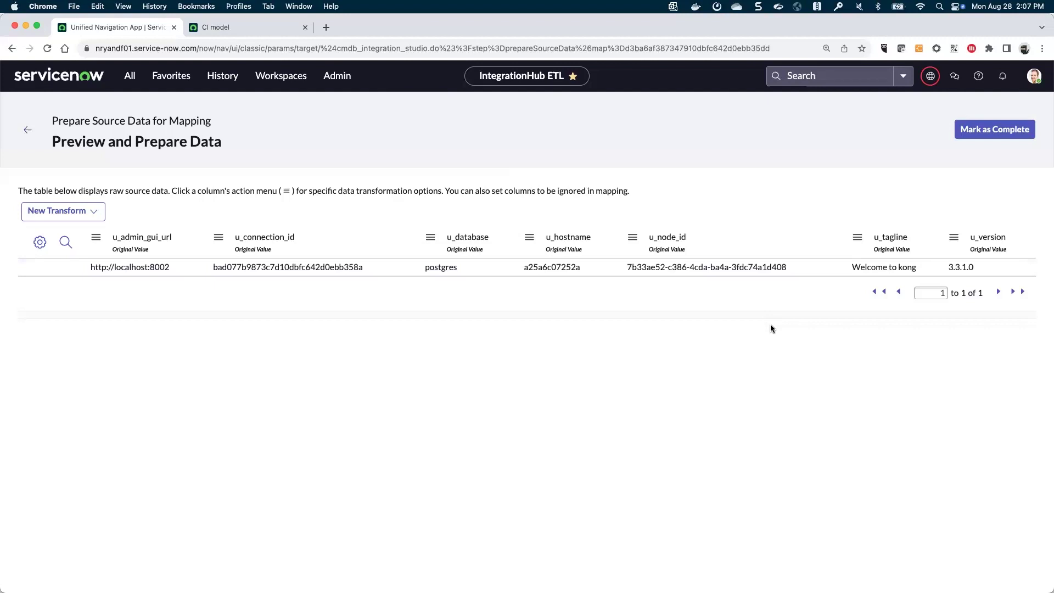
click(94, 214)
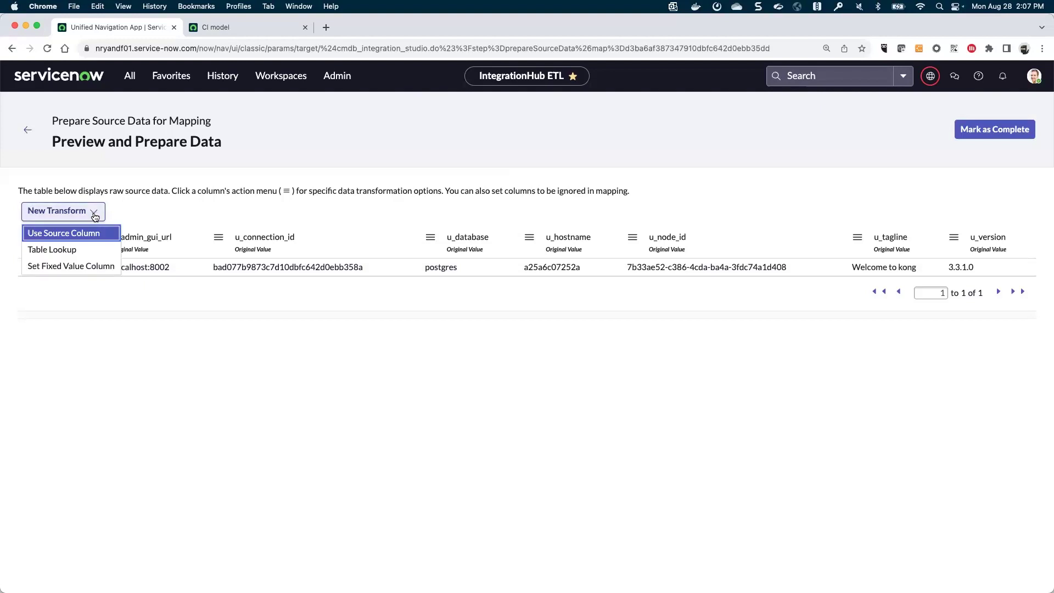
click(86, 267)
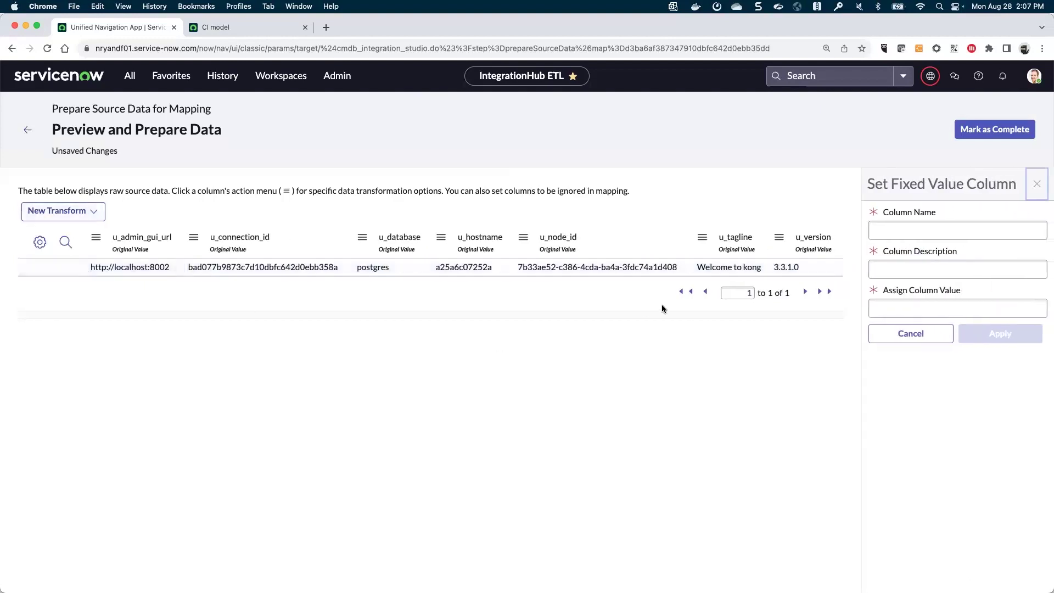
key(Tab)
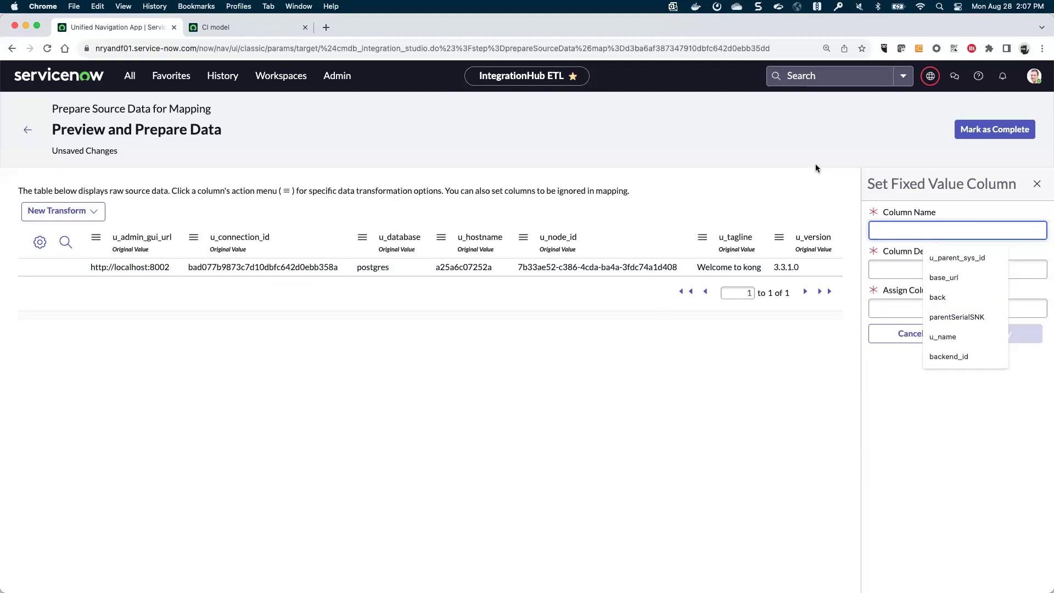
text(operat)
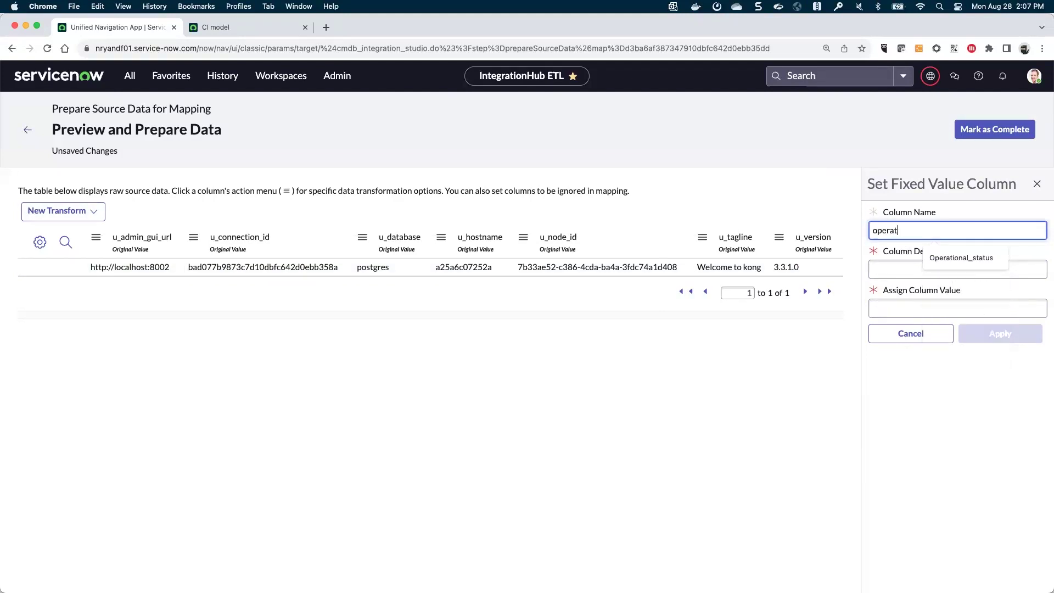
text(ional_status)
key(Tab)
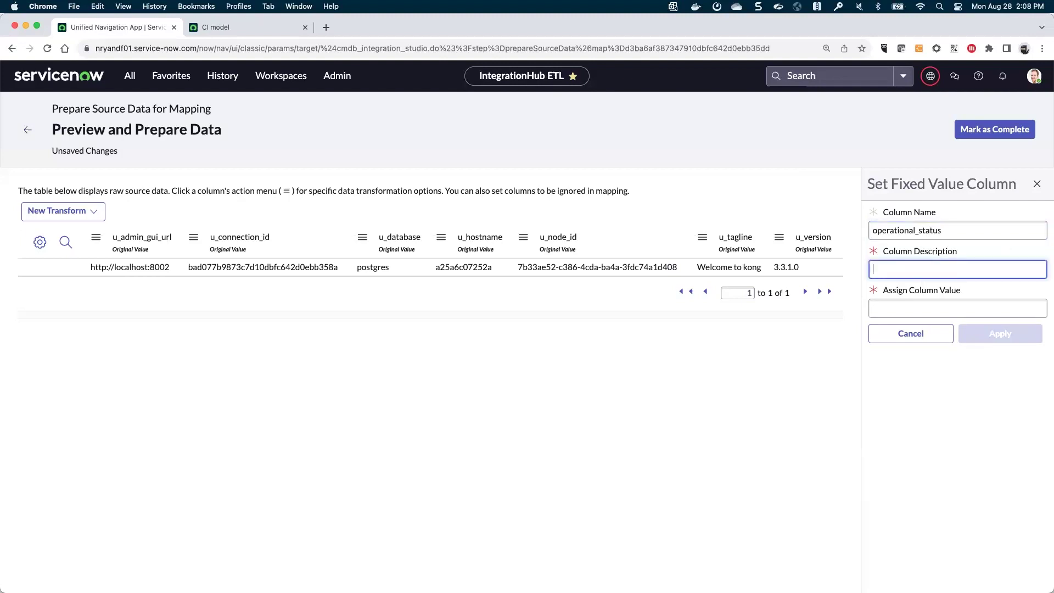
Step: Describe the fixed value column as "Status of the device", assign it the value "operational" and apply it
text(Status of the device)
key(Tab)
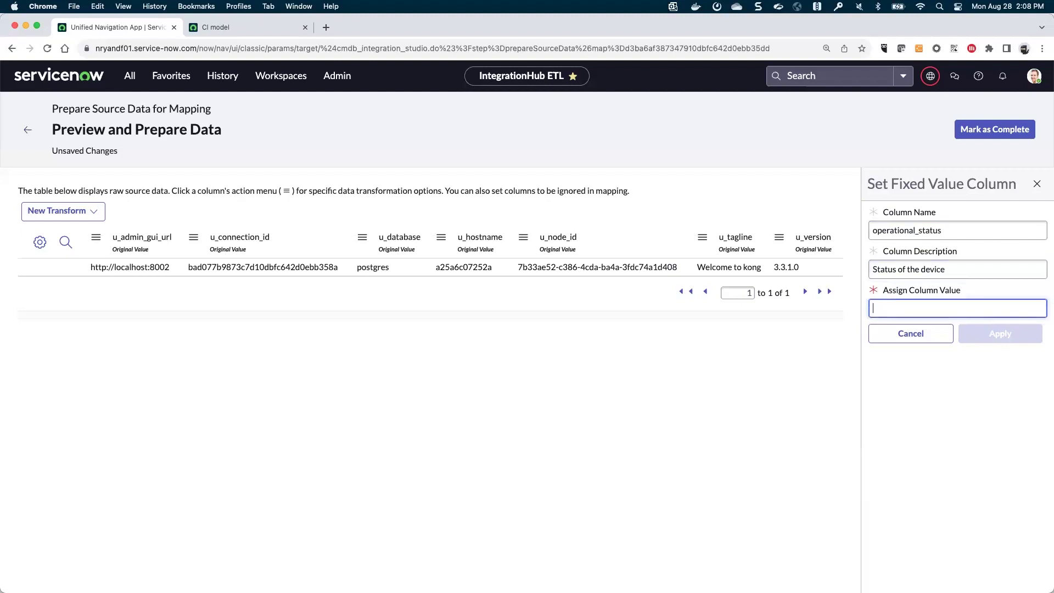
text(operation)
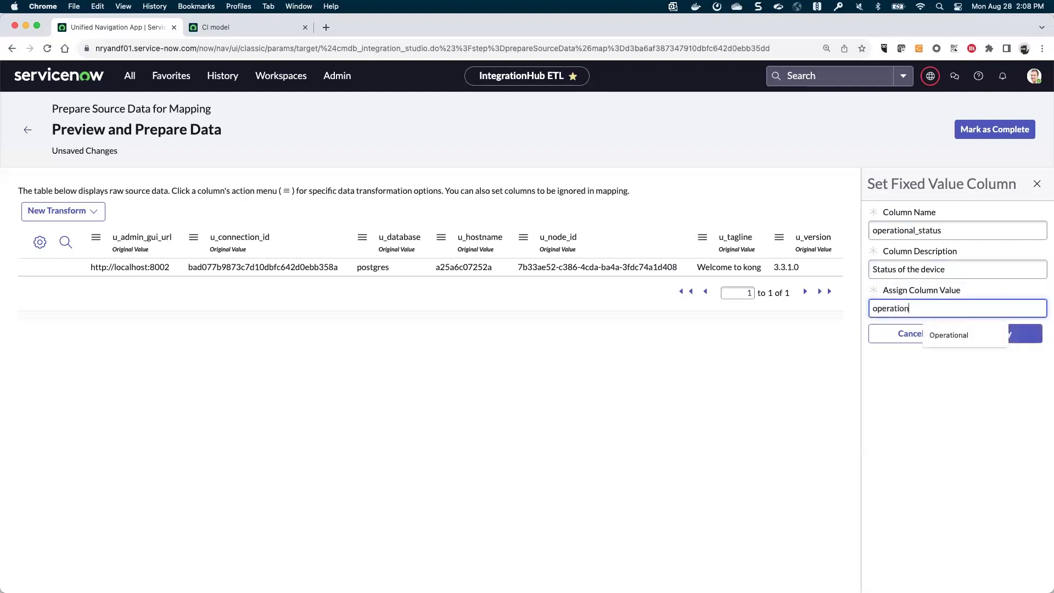
text(al)
click(873, 376)
click(992, 333)
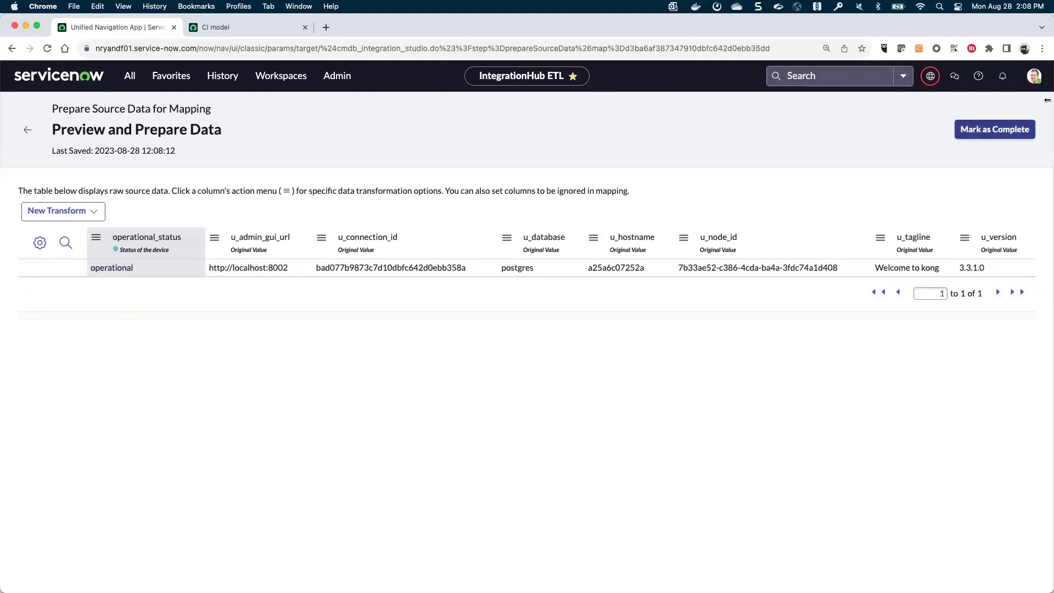
Step: Mark the data preparation task as complete and open the Select CMDB Classes to Map Source Data task
click(997, 132)
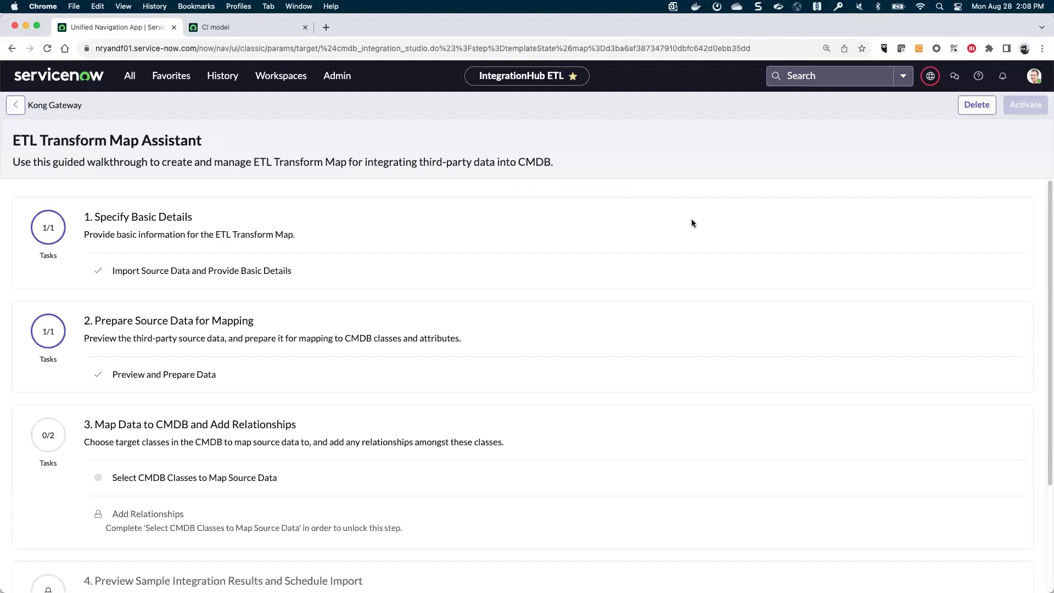
click(140, 477)
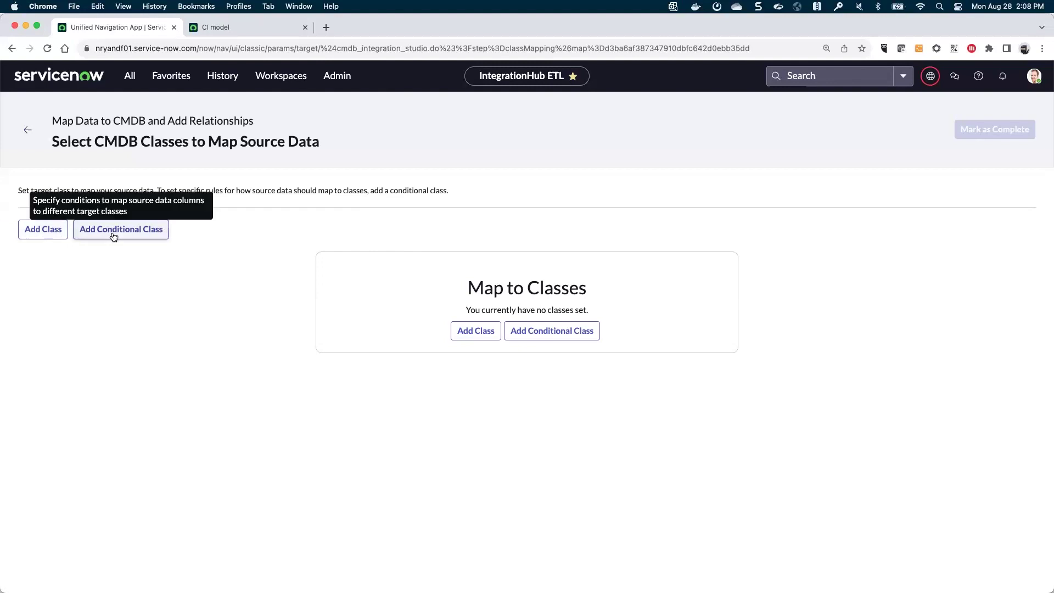
Step: Add the Kong Gateway class as a target class for the source data and save it
click(37, 231)
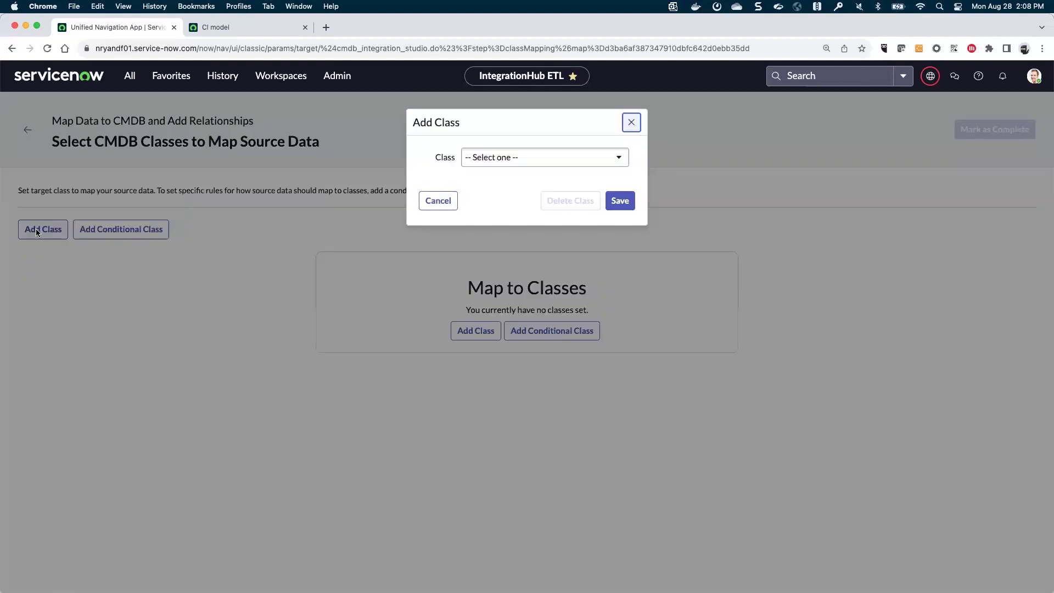
click(539, 165)
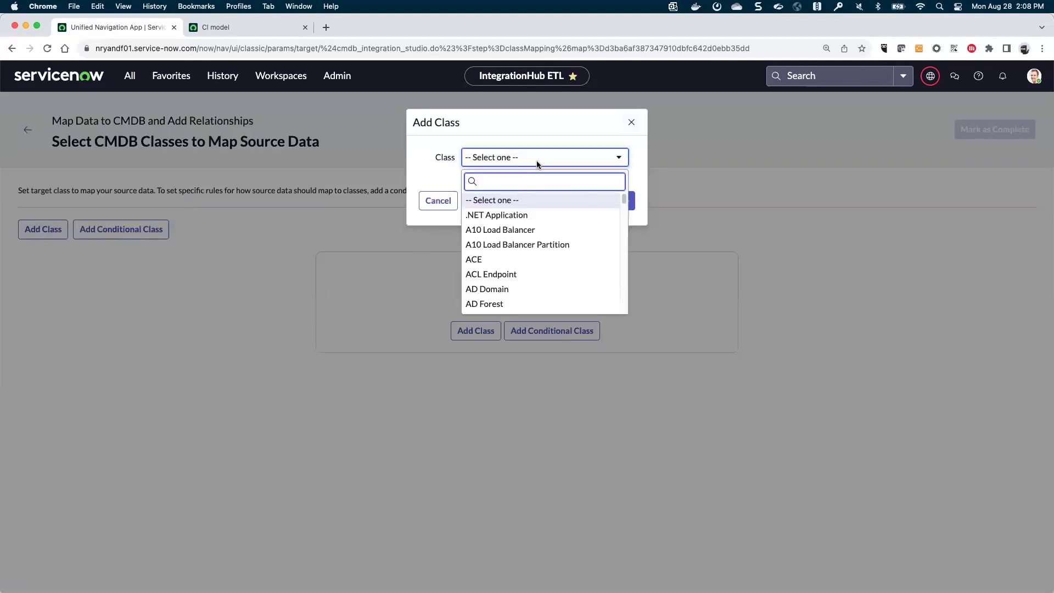
text(kong)
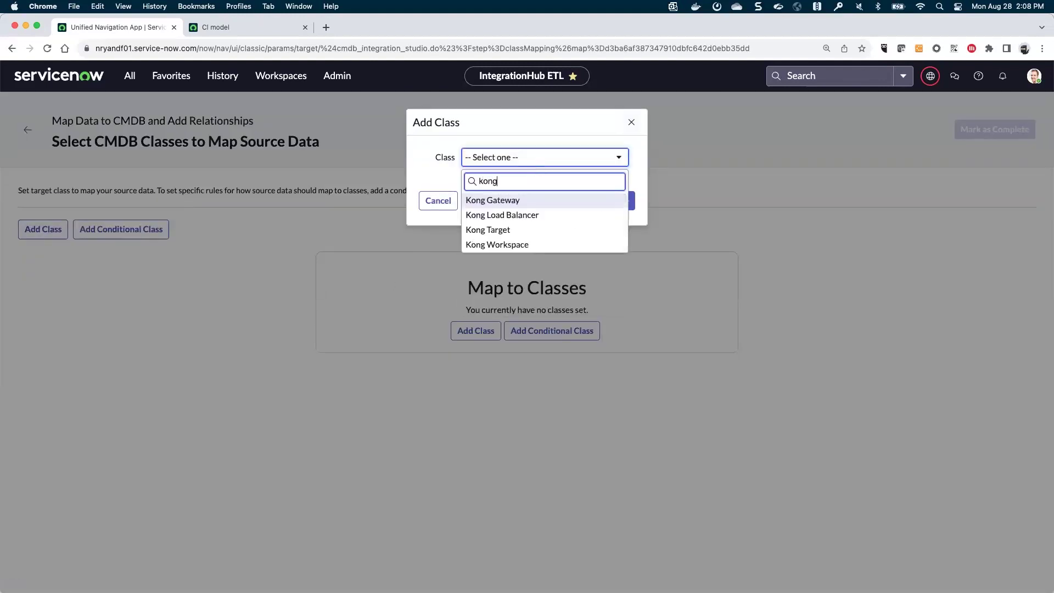
click(506, 201)
click(620, 201)
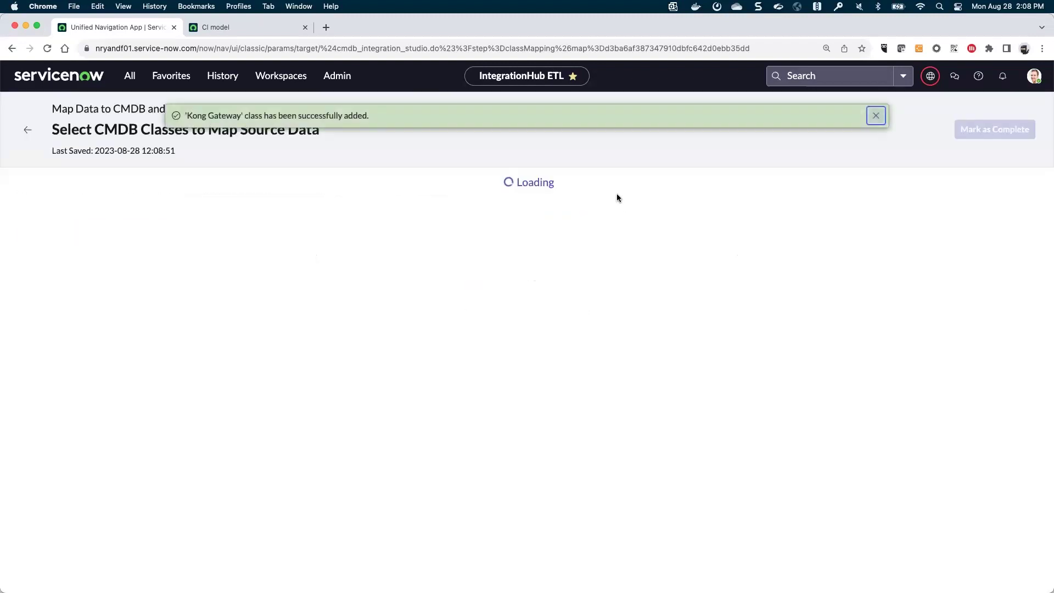
Step: Open the Kong Gateway 1 attribute mapping and map u_connection_id to both Source Native Key and ID
click(912, 297)
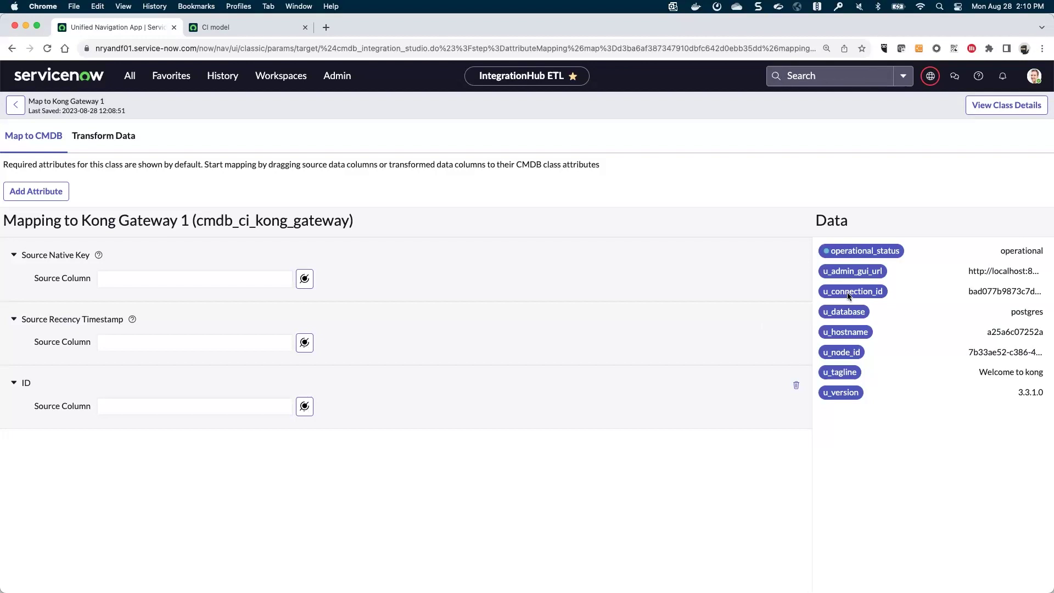
drag(860, 294, 203, 283)
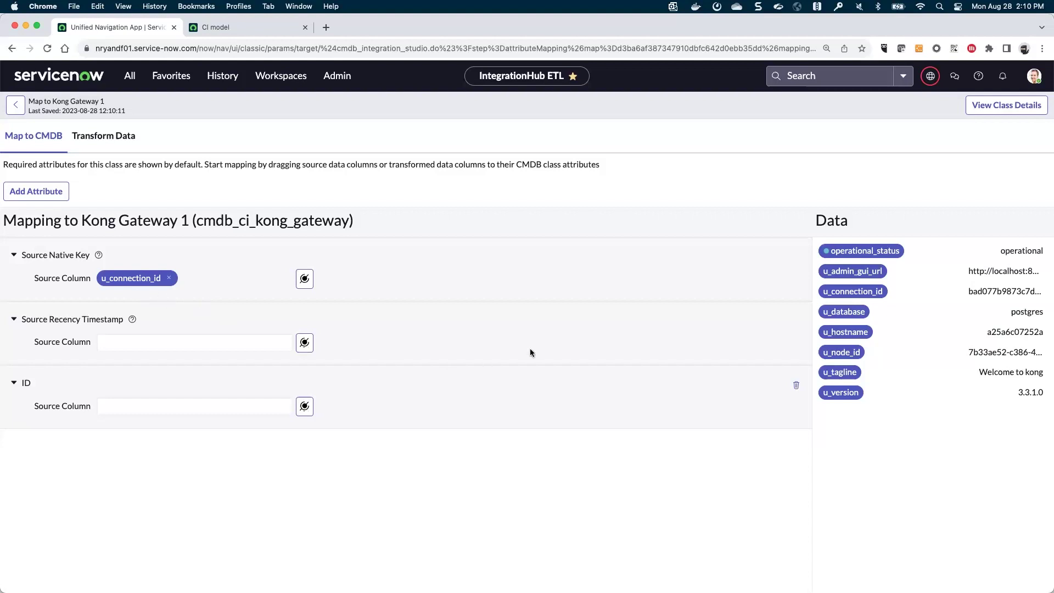
drag(848, 292, 199, 406)
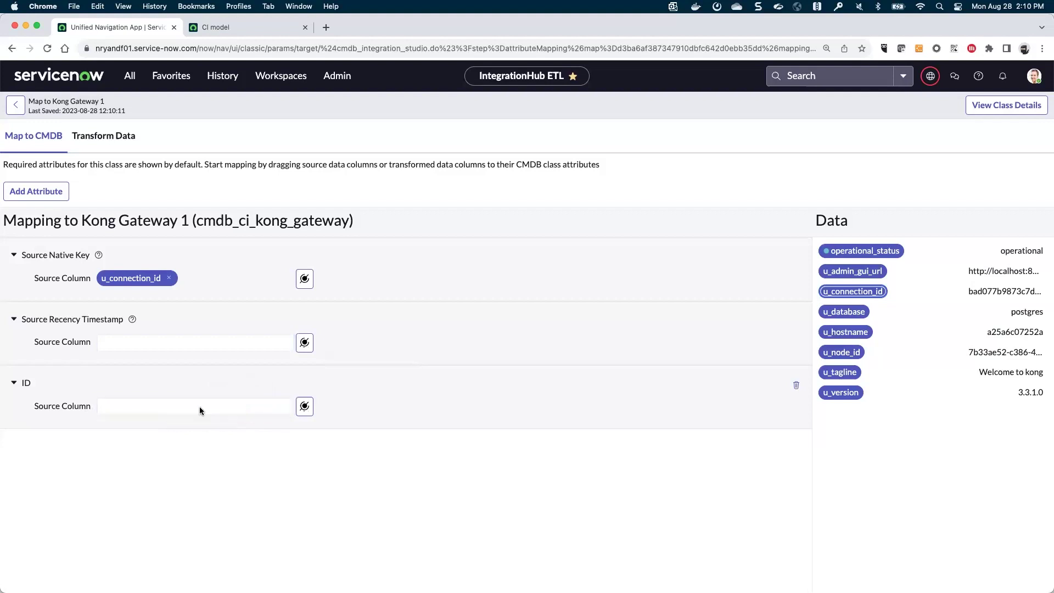
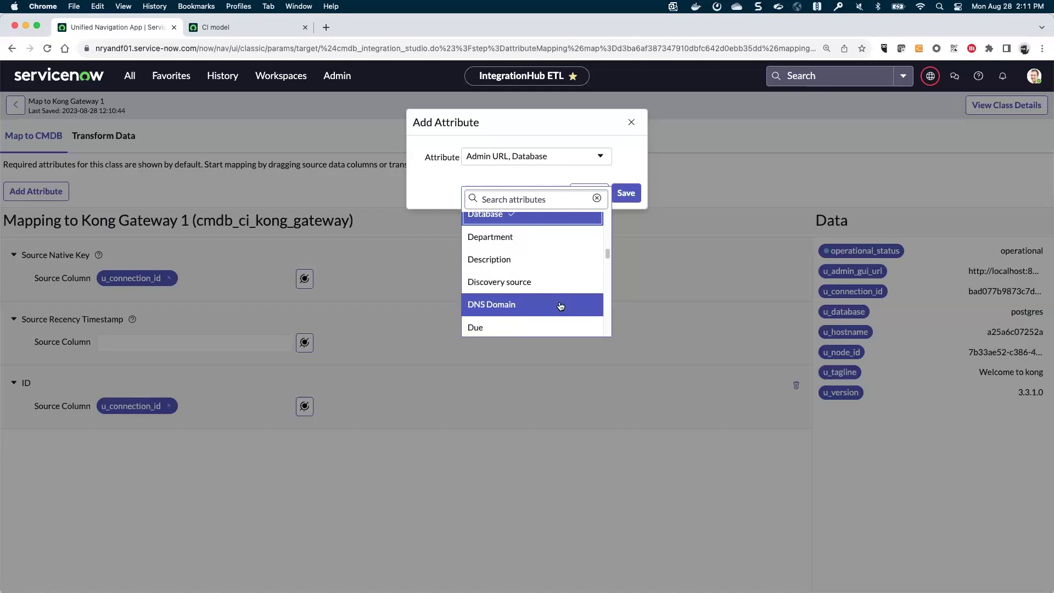
Step: Include Version in the attributes chosen for the Kong Gateway 1 mapping
scroll(532, 286, down, 3)
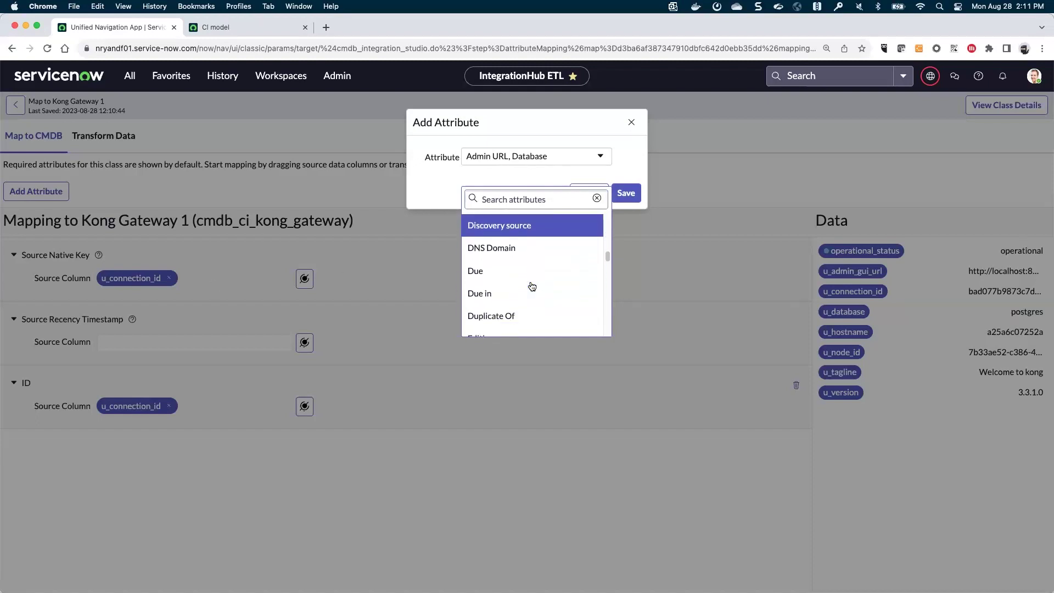
scroll(533, 286, down, 10)
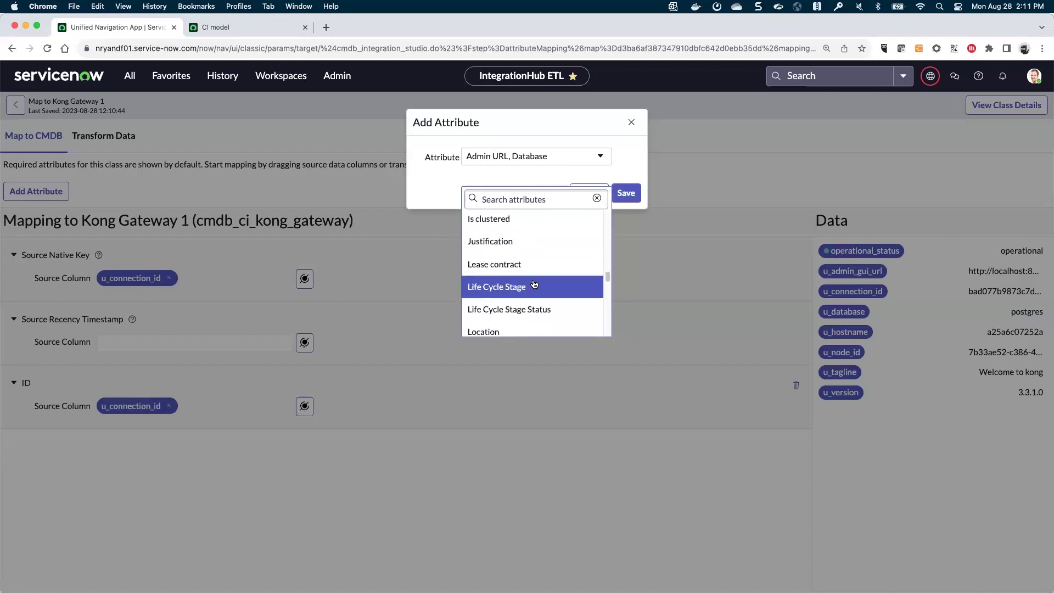
scroll(534, 284, down, 10)
scroll(534, 283, up, 5)
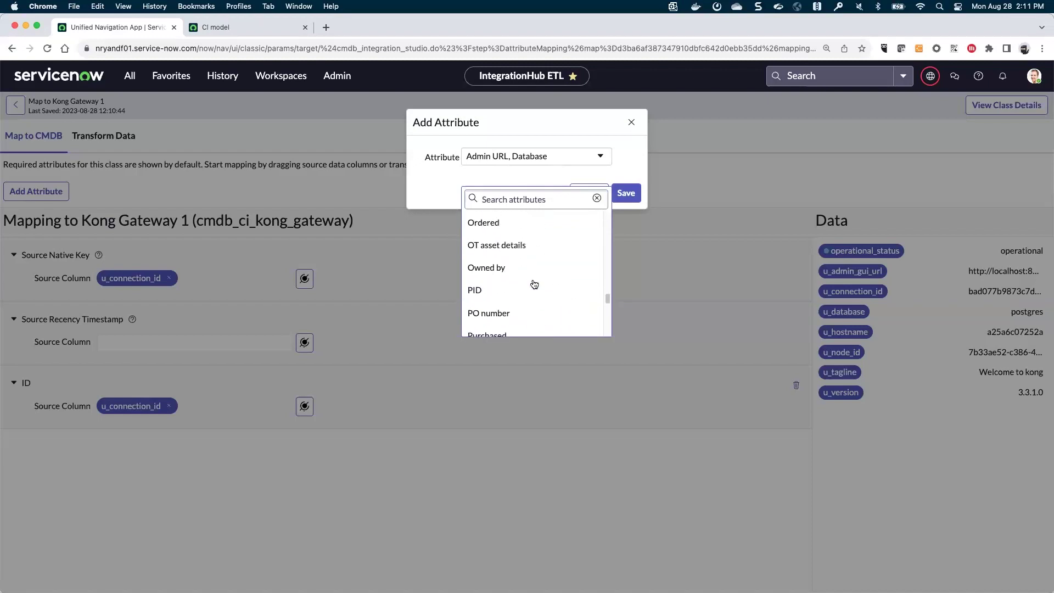
scroll(534, 284, down, 10)
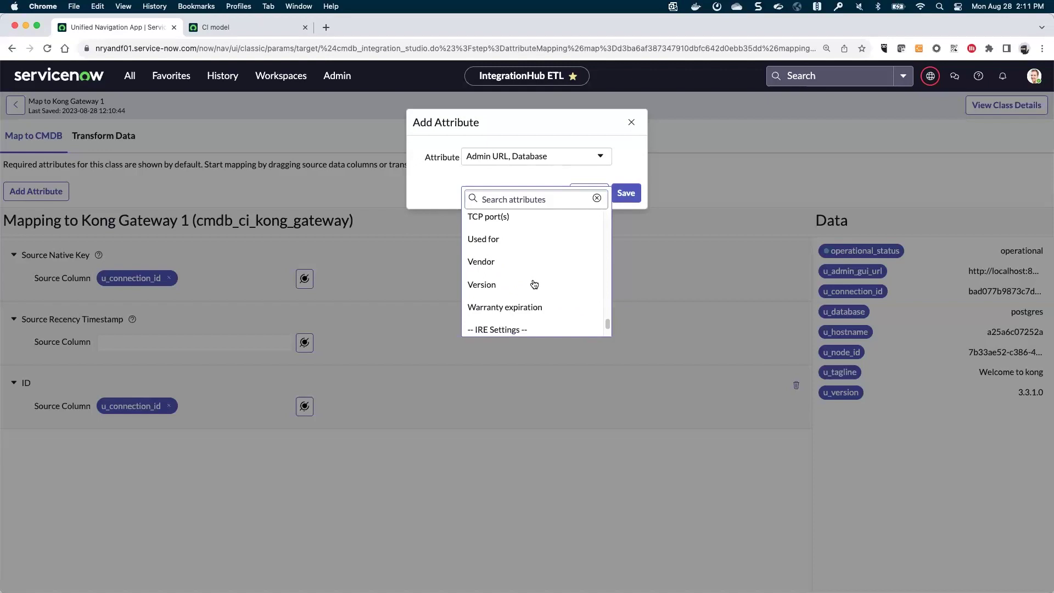
click(516, 285)
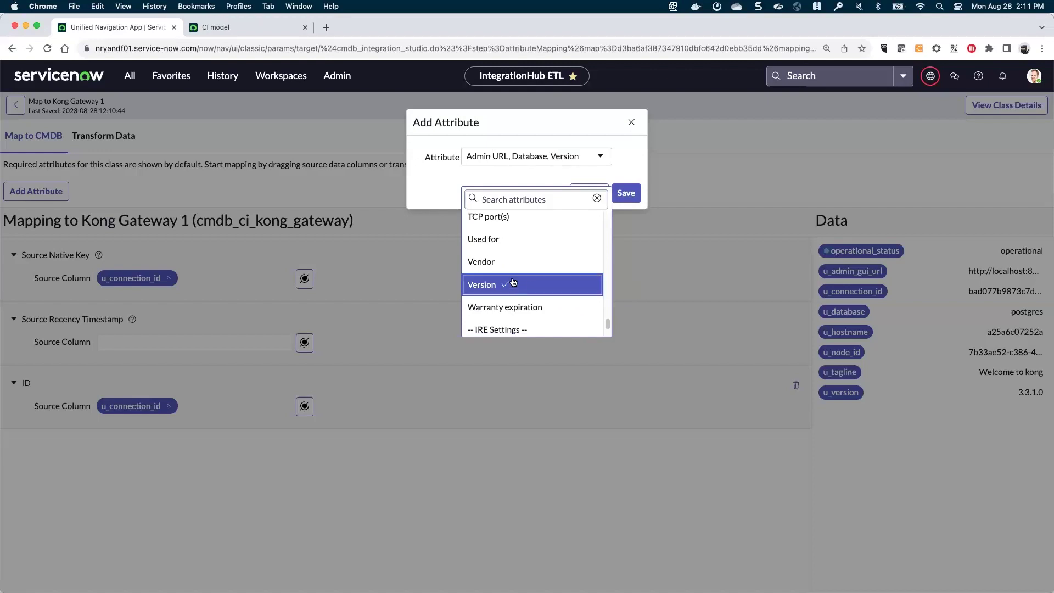
Step: Include Name and Description in the attribute selection and save the added attributes to the mapping
scroll(514, 282, up, 6)
scroll(513, 283, up, 8)
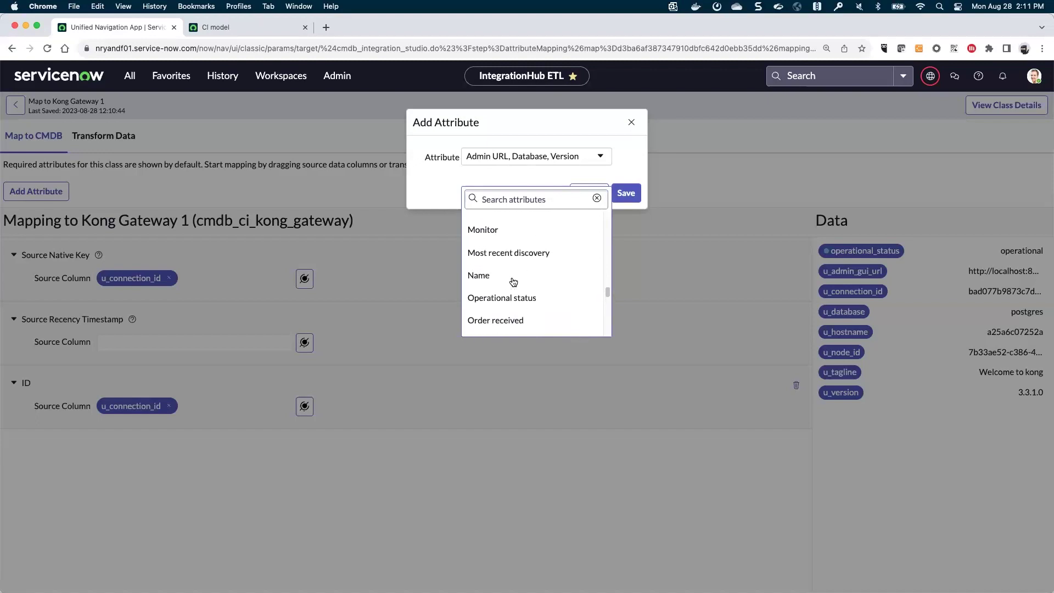
click(496, 275)
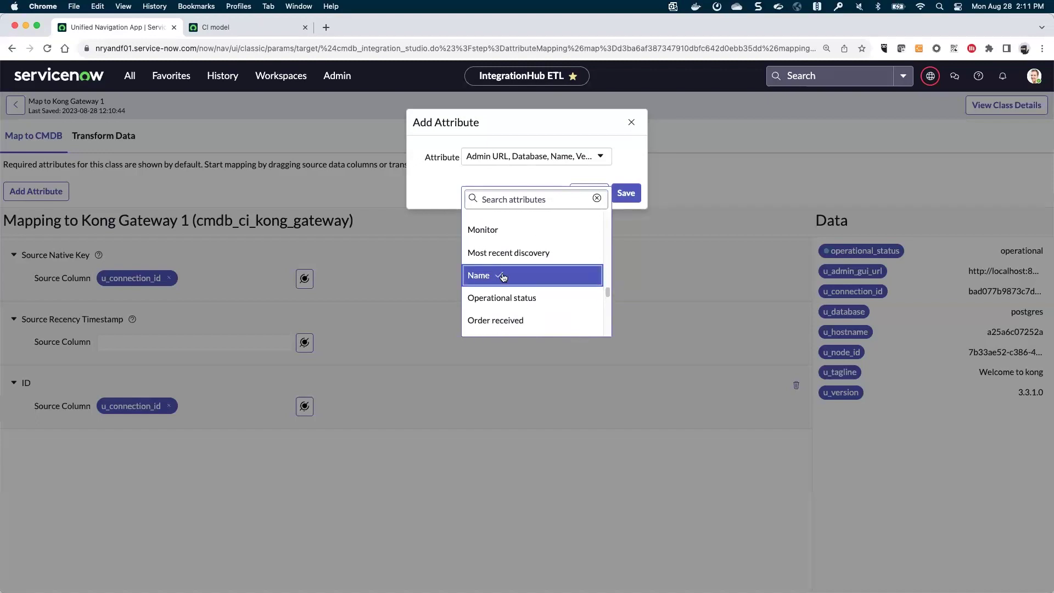
scroll(516, 281, up, 5)
scroll(517, 282, up, 5)
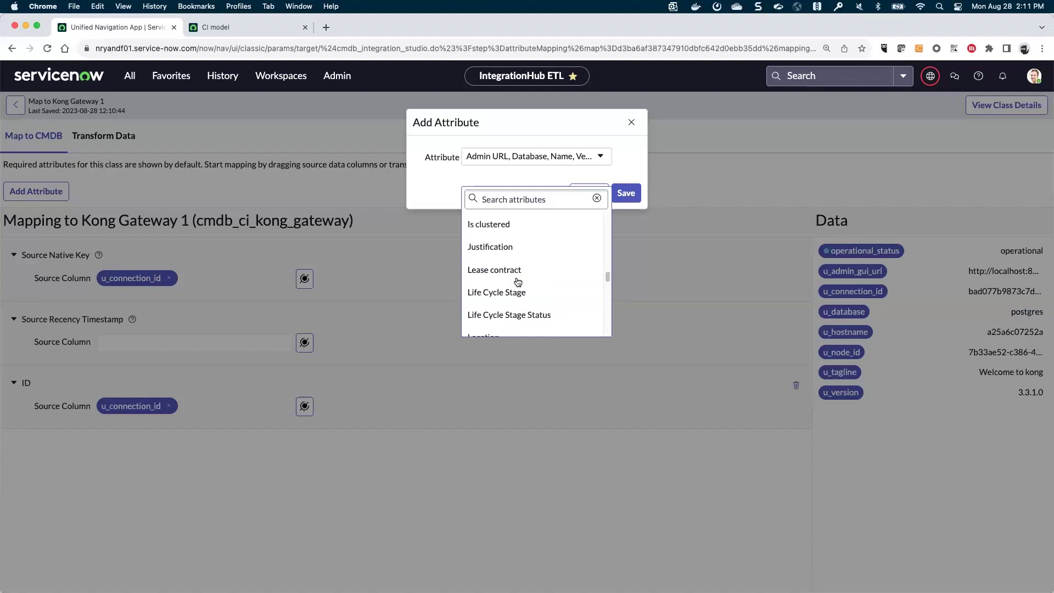
scroll(518, 281, up, 5)
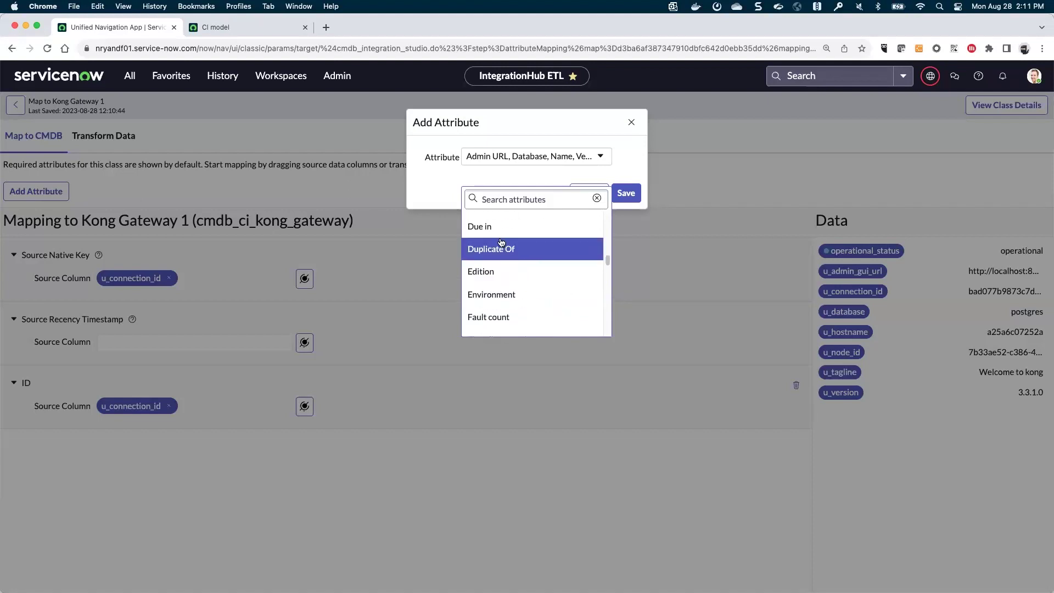
scroll(500, 240, up, 1)
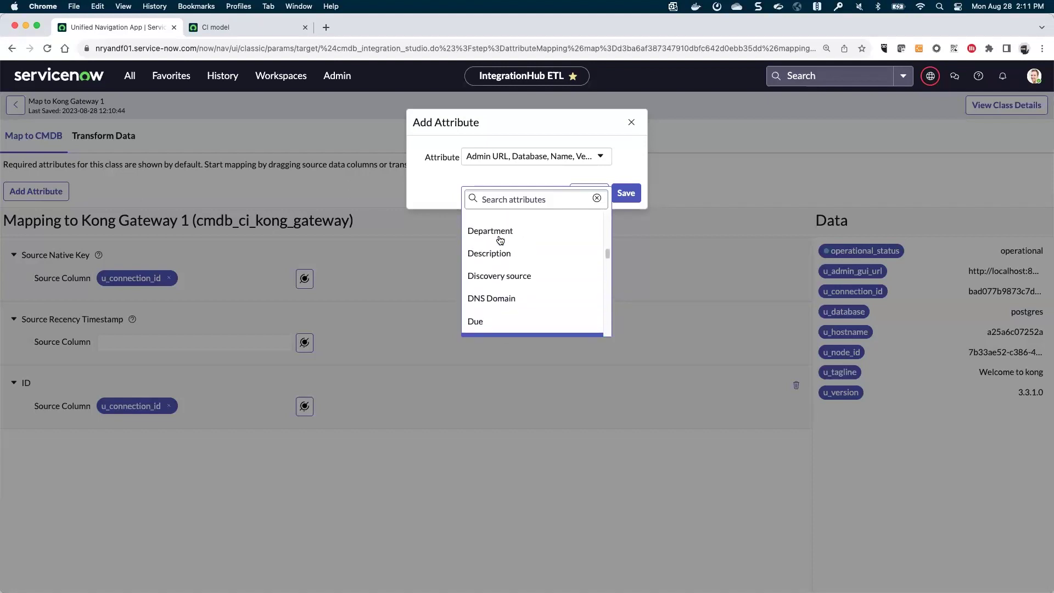
click(500, 250)
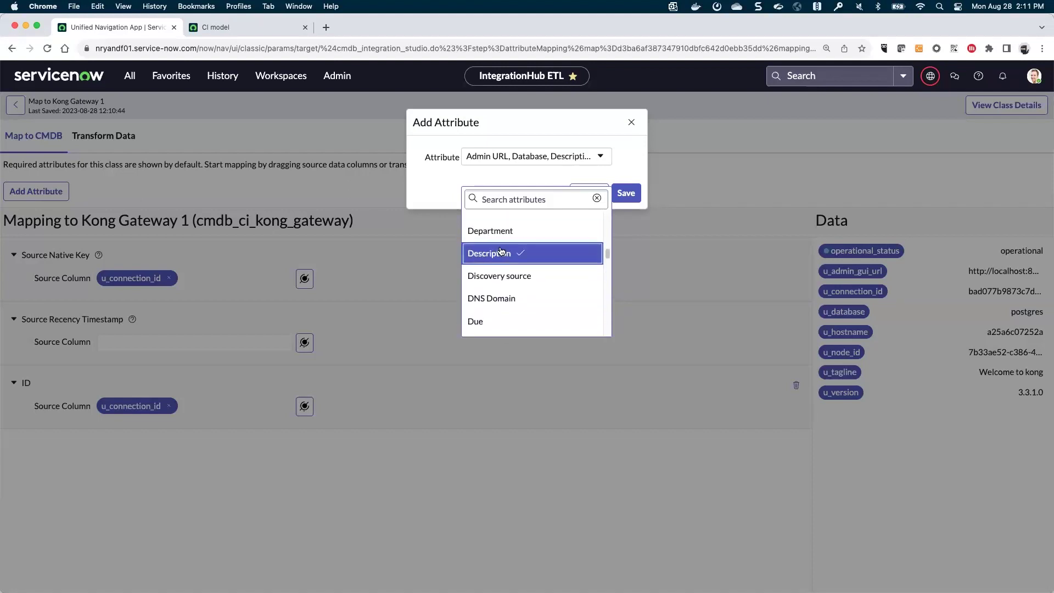
click(626, 193)
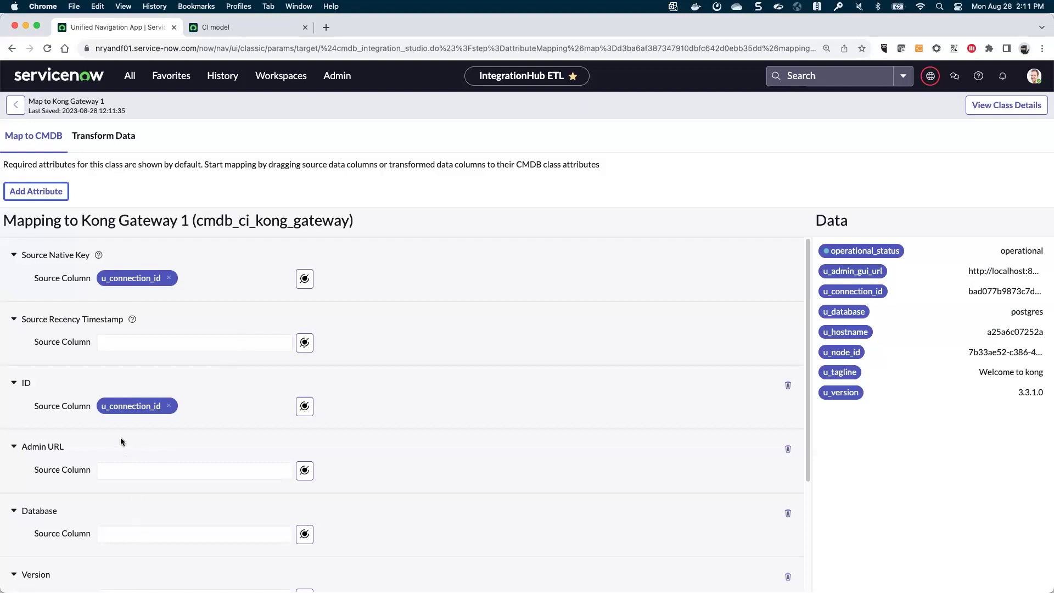
Step: Map u_admin_gui_url to Admin URL, u_database to Database and u_version to Version
scroll(367, 396, down, 3)
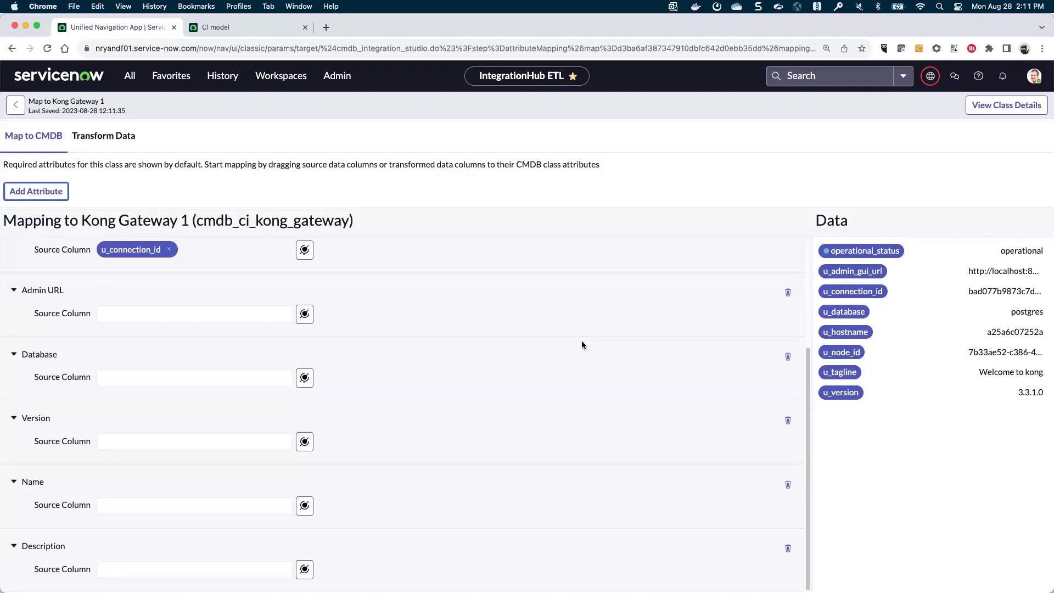
drag(854, 274, 146, 322)
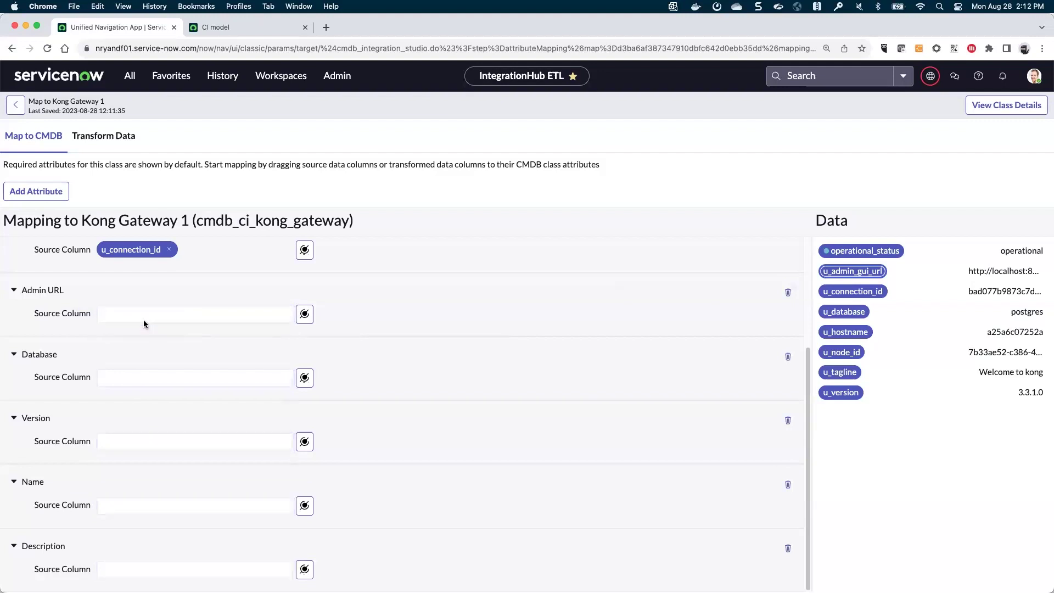
drag(855, 314, 260, 382)
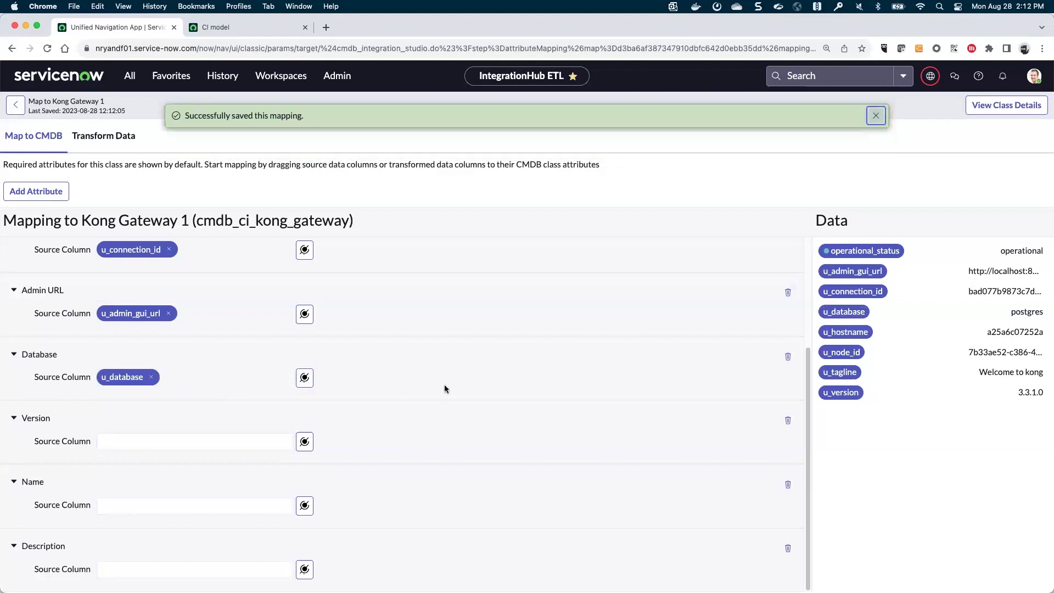
drag(845, 390, 173, 449)
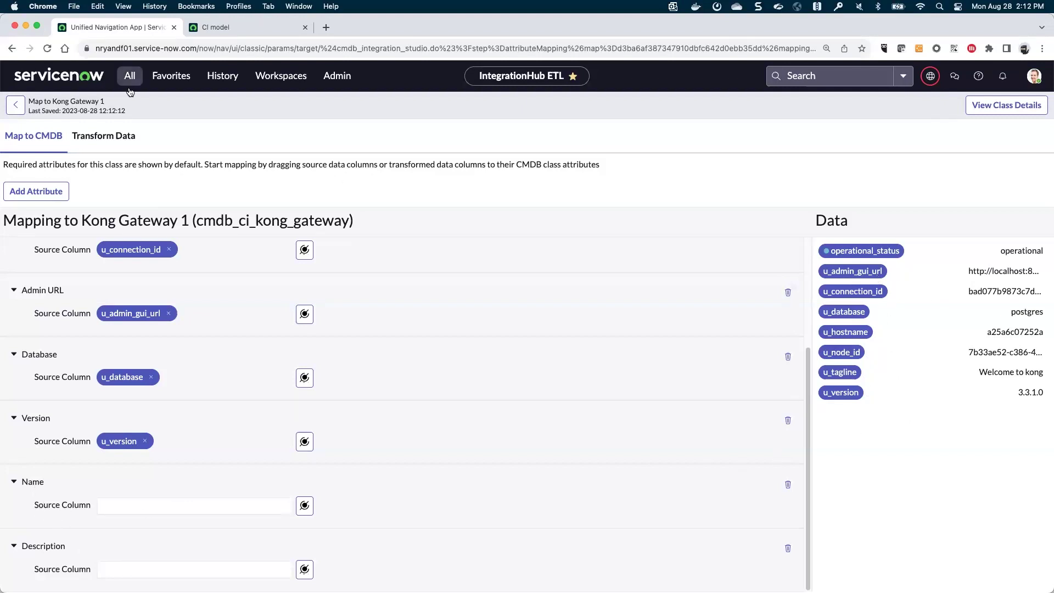
Step: Start a new source column transform for Kong Gateway 1 with the transform type Concatenation
click(102, 137)
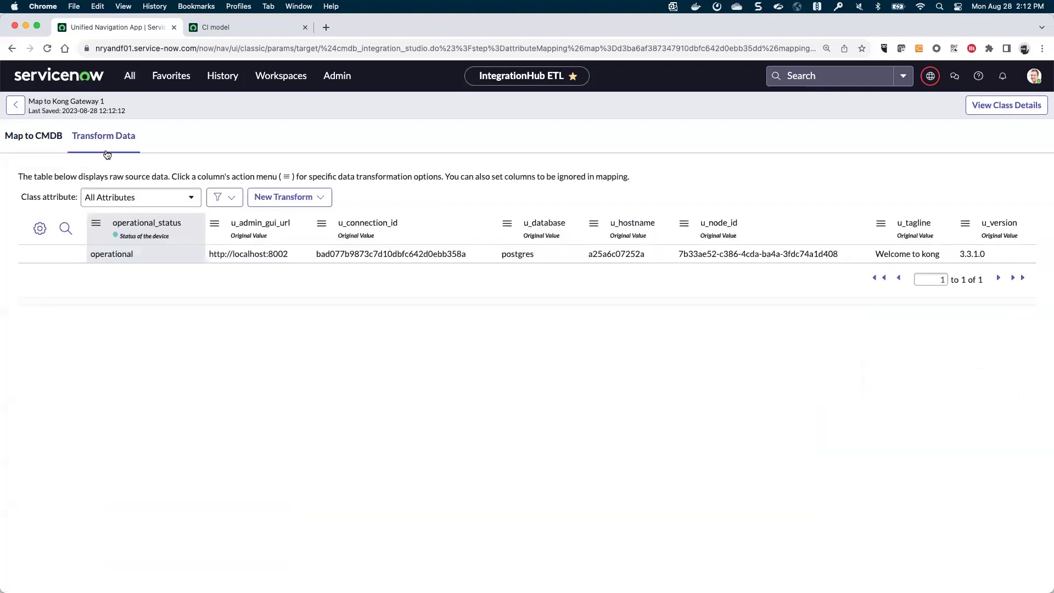
click(324, 201)
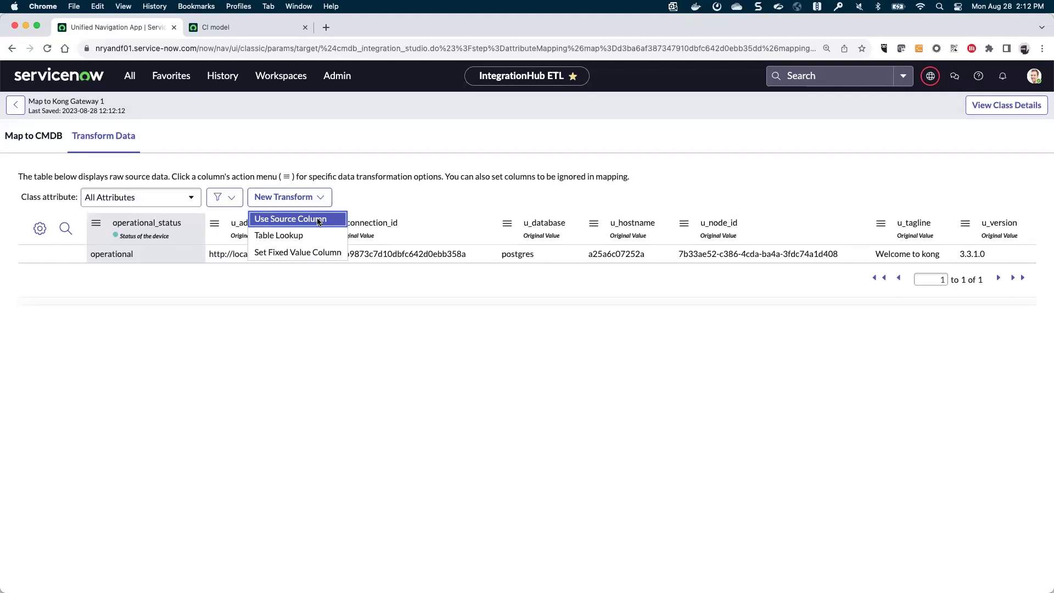
click(319, 220)
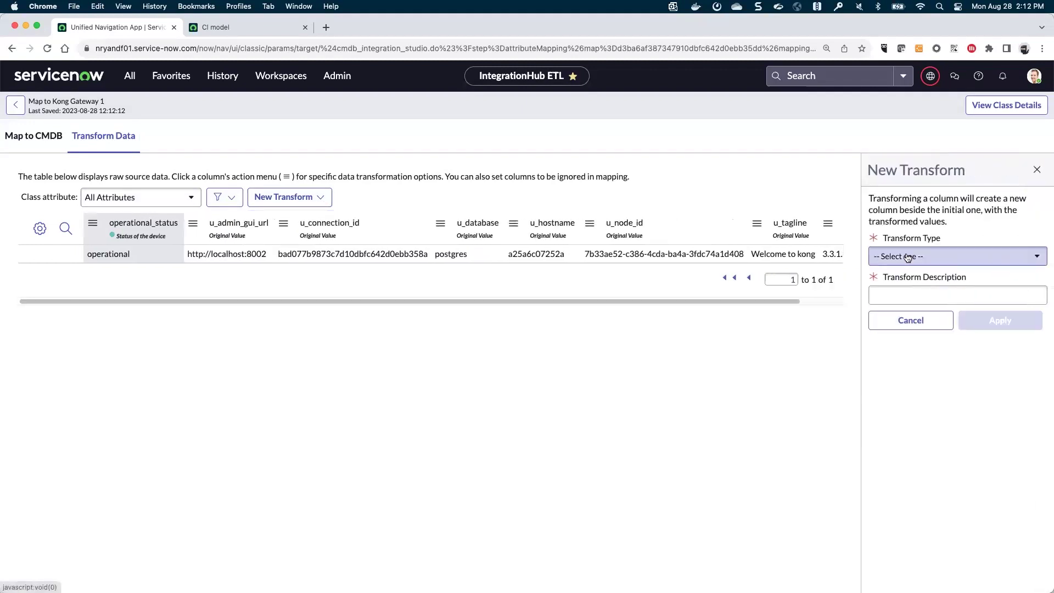
click(908, 258)
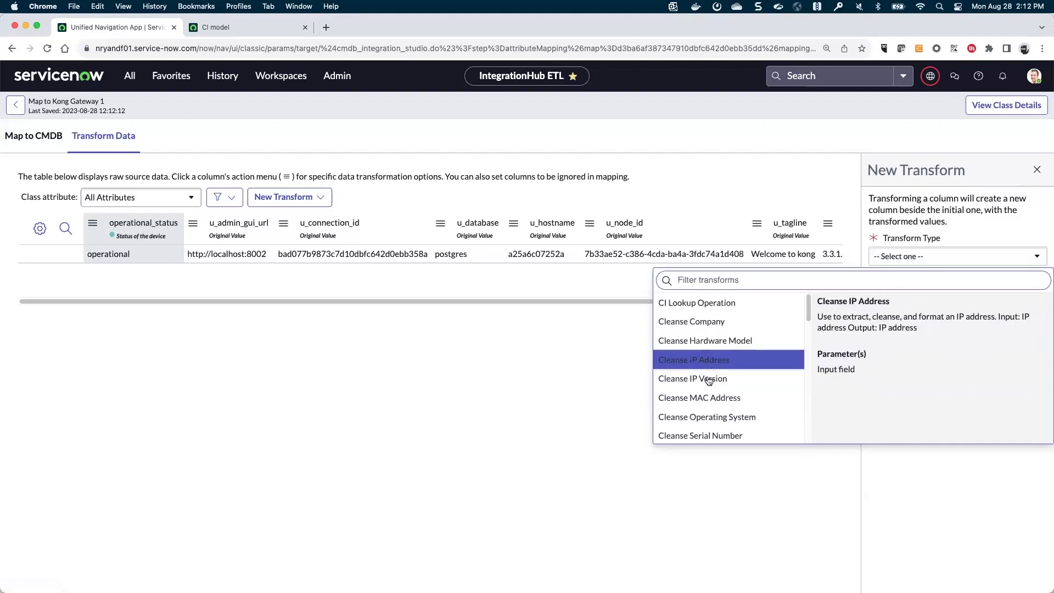
scroll(706, 405, down, 1)
scroll(706, 405, down, 3)
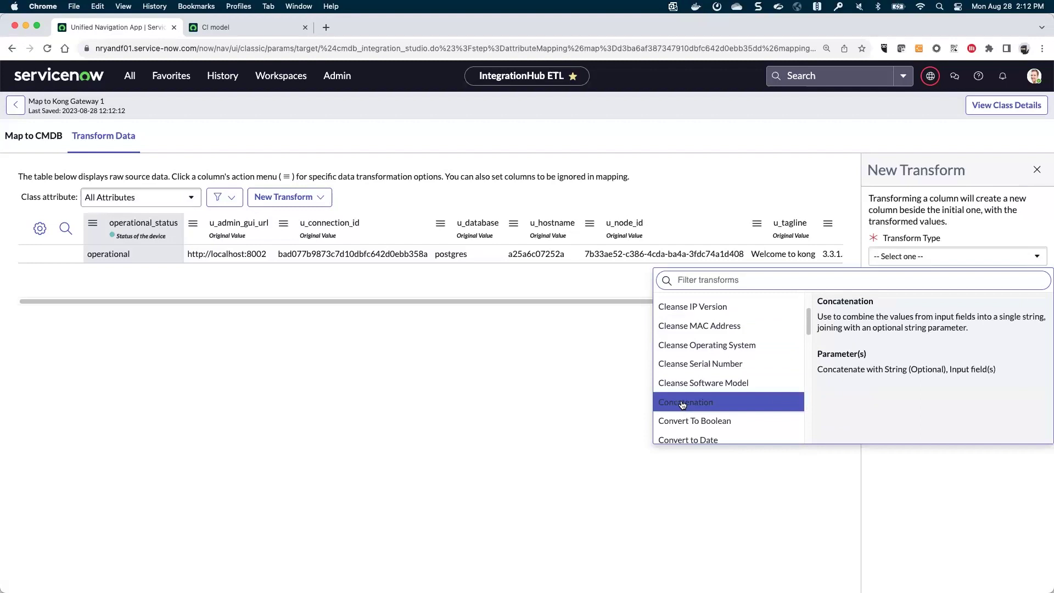
click(682, 405)
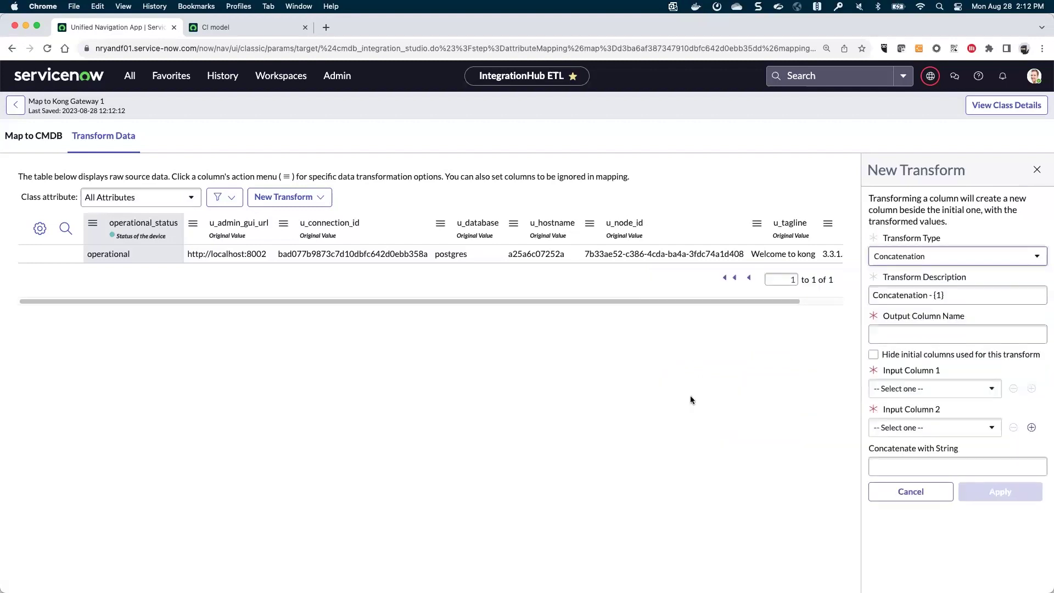
click(887, 335)
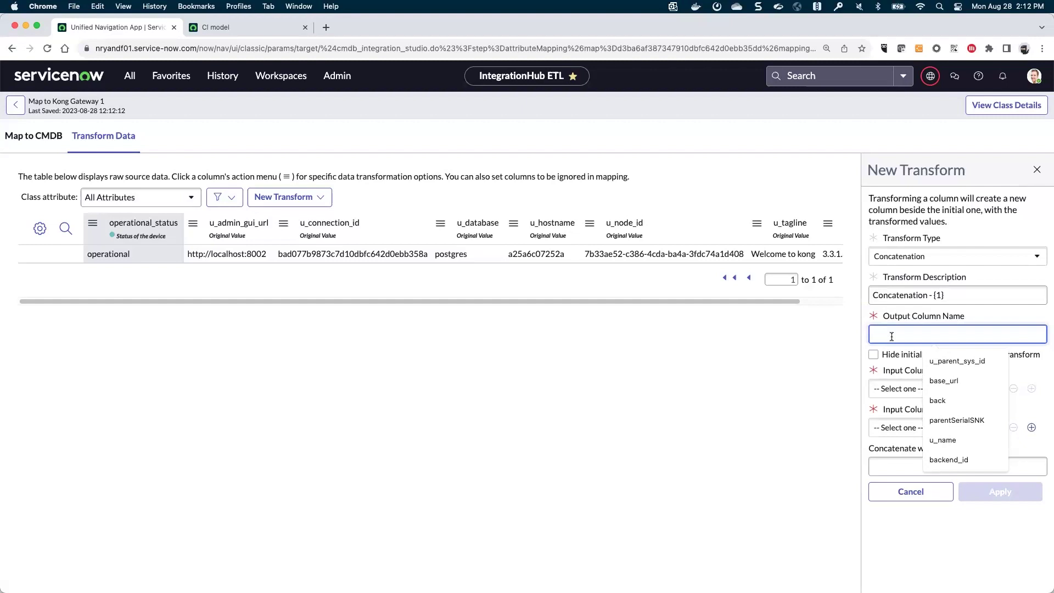
text(gateway-)
key(BackSpace)
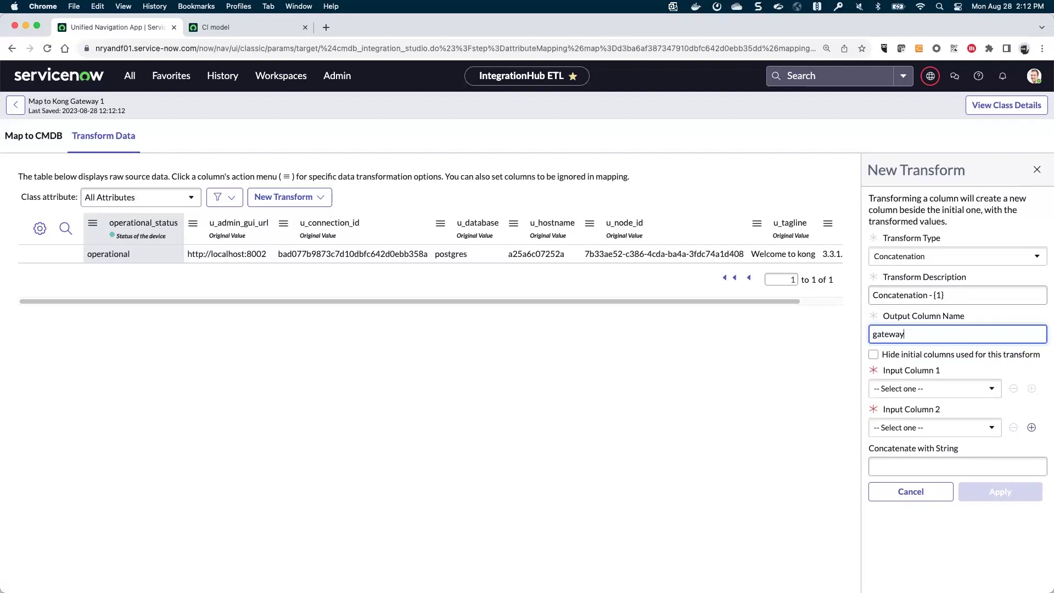
text(Name)
click(902, 387)
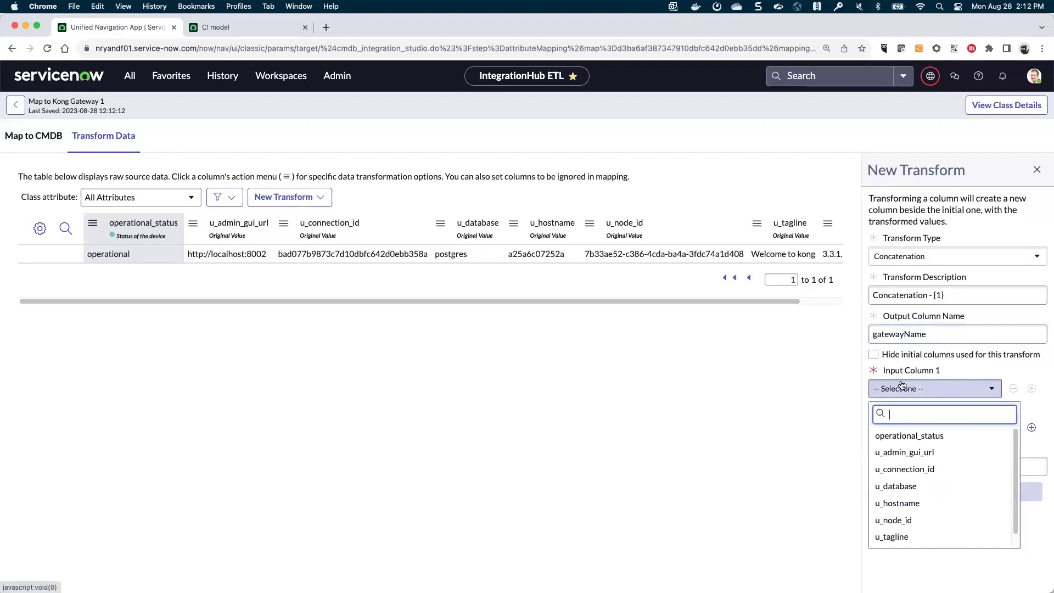
click(910, 504)
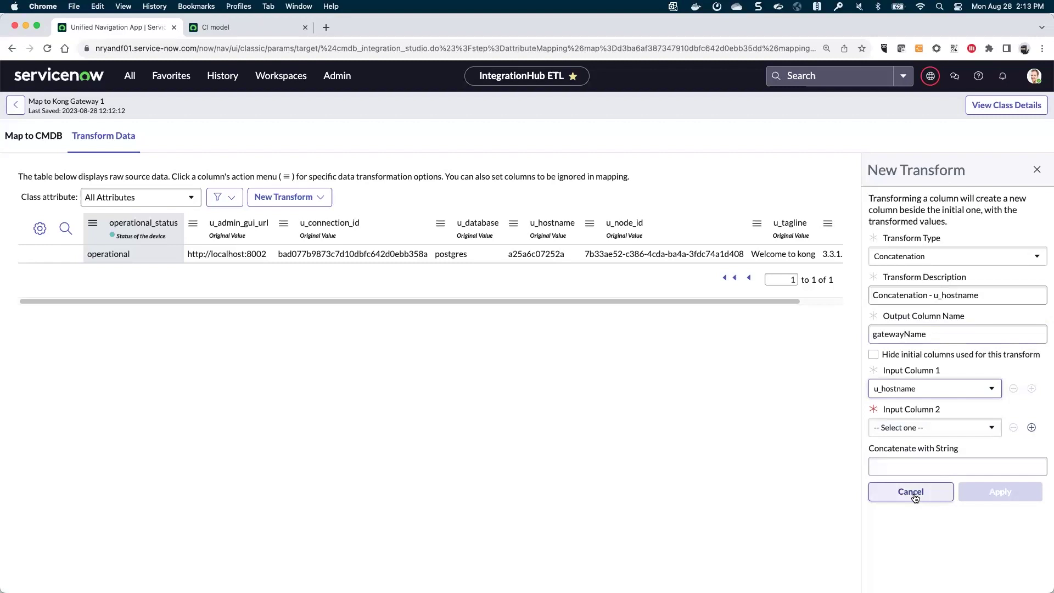
click(1037, 169)
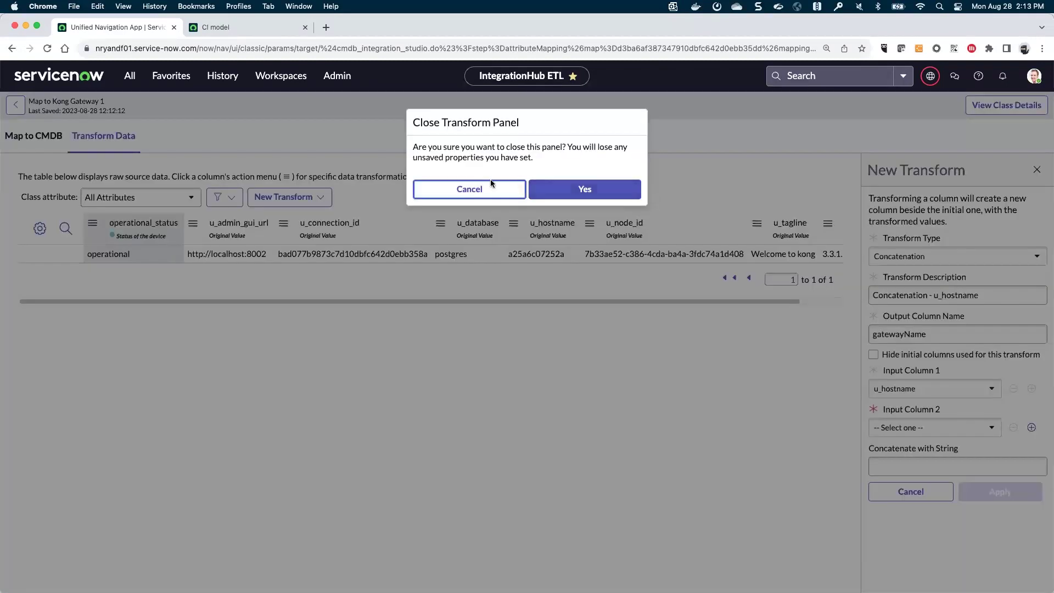
click(583, 189)
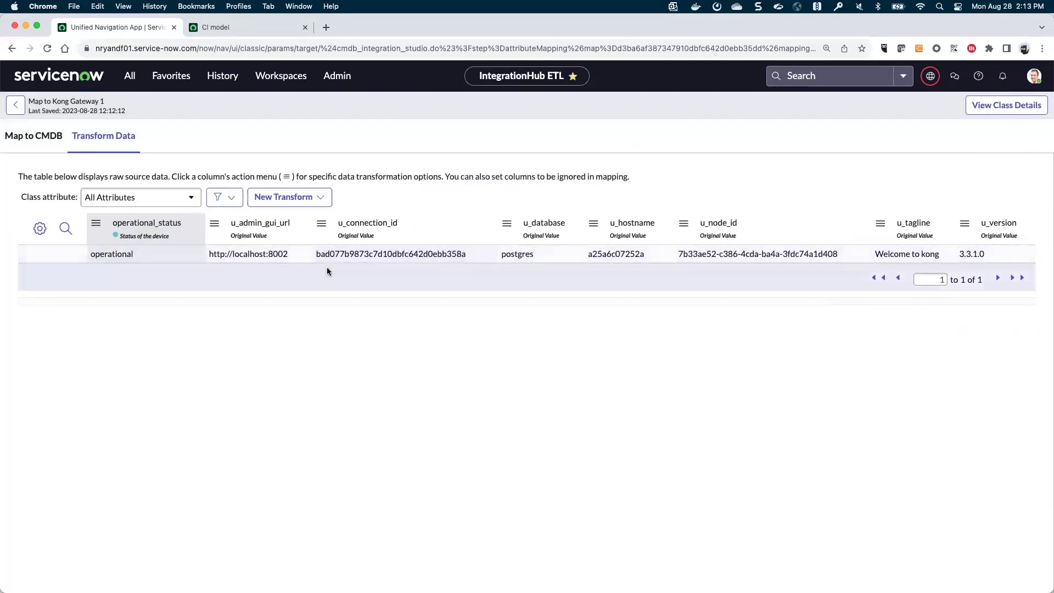
Step: Add a fixed value column named prefix_name with the description "Prefix for the gateway name" and the value kong-gateway
click(289, 198)
click(295, 252)
click(901, 216)
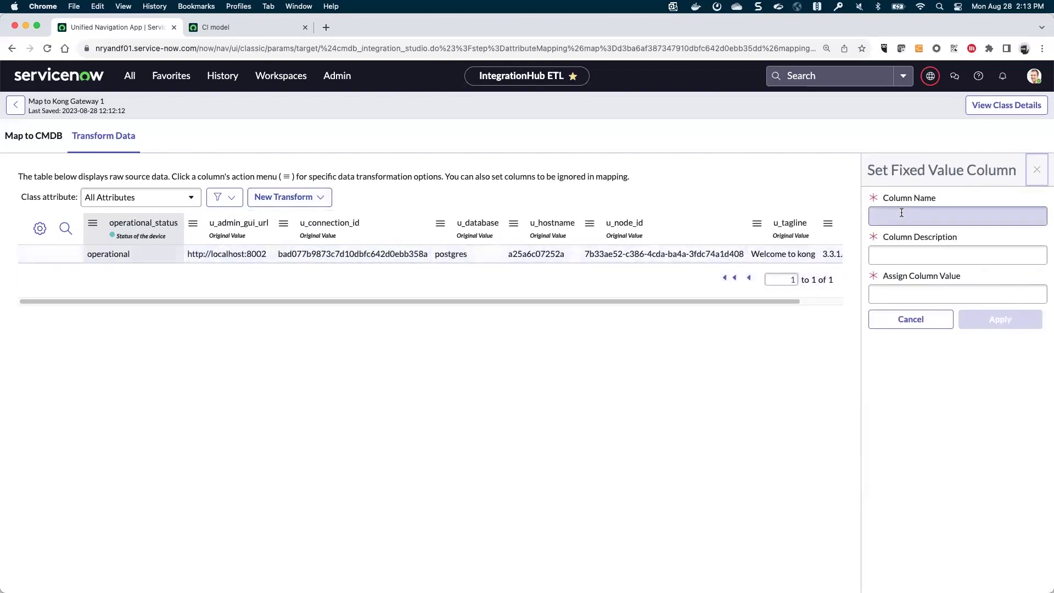
click(901, 214)
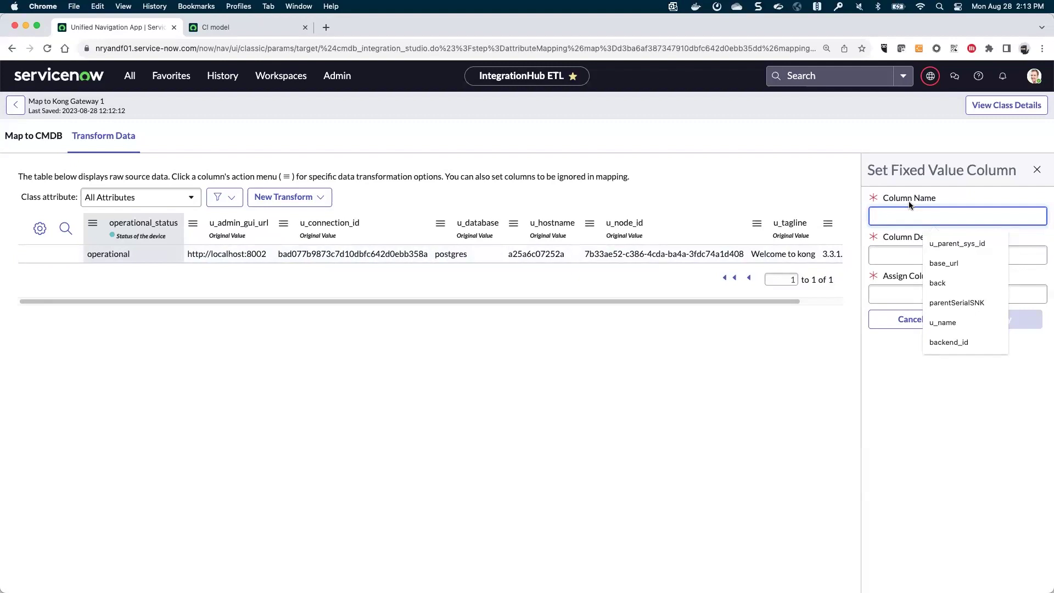
text(prefix)
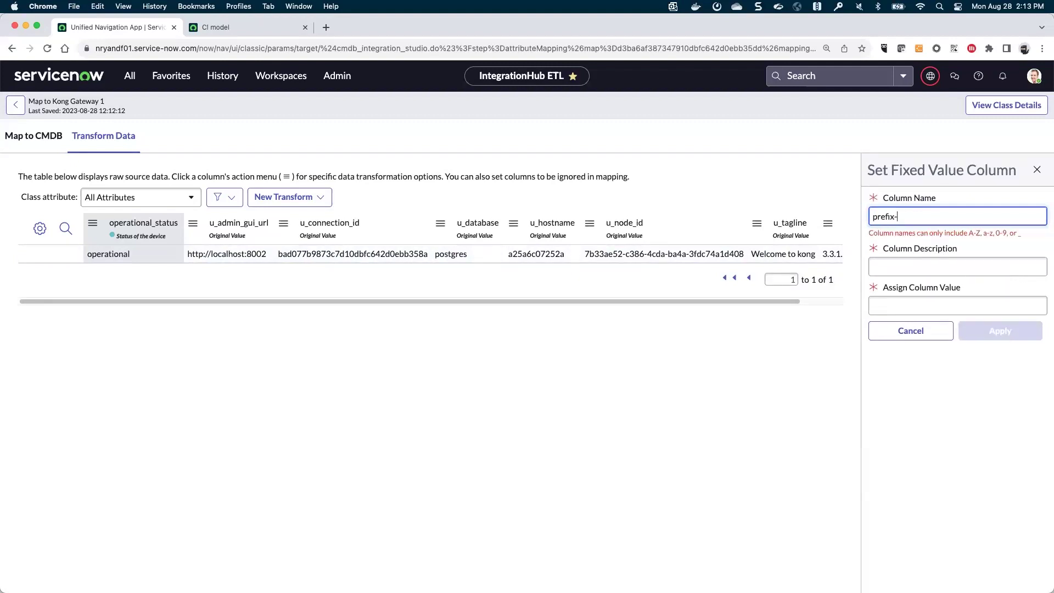
text(_name)
key(Tab)
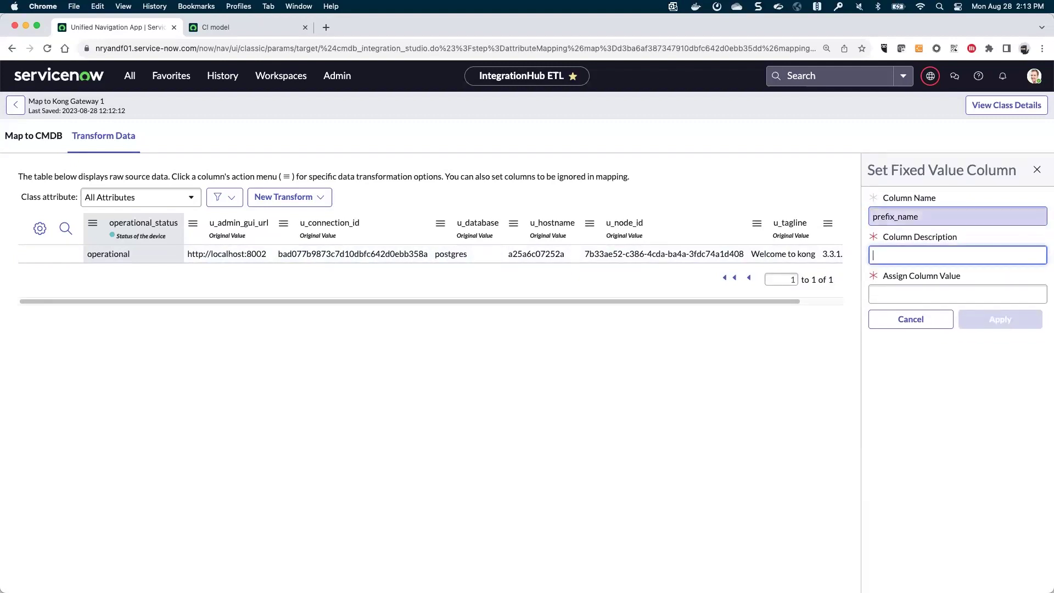
text(Prefix f)
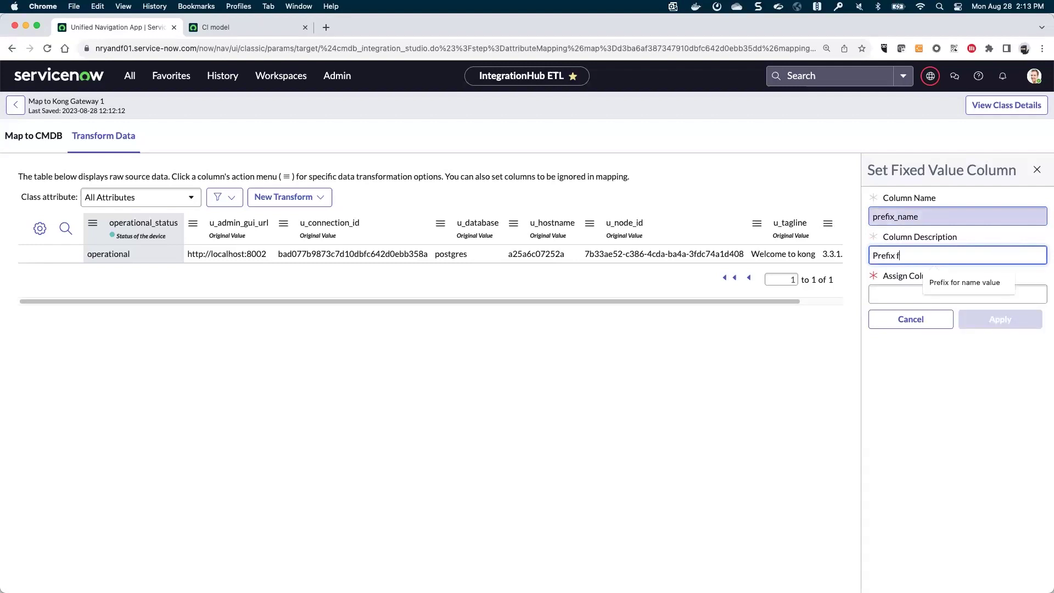
text(or the gate)
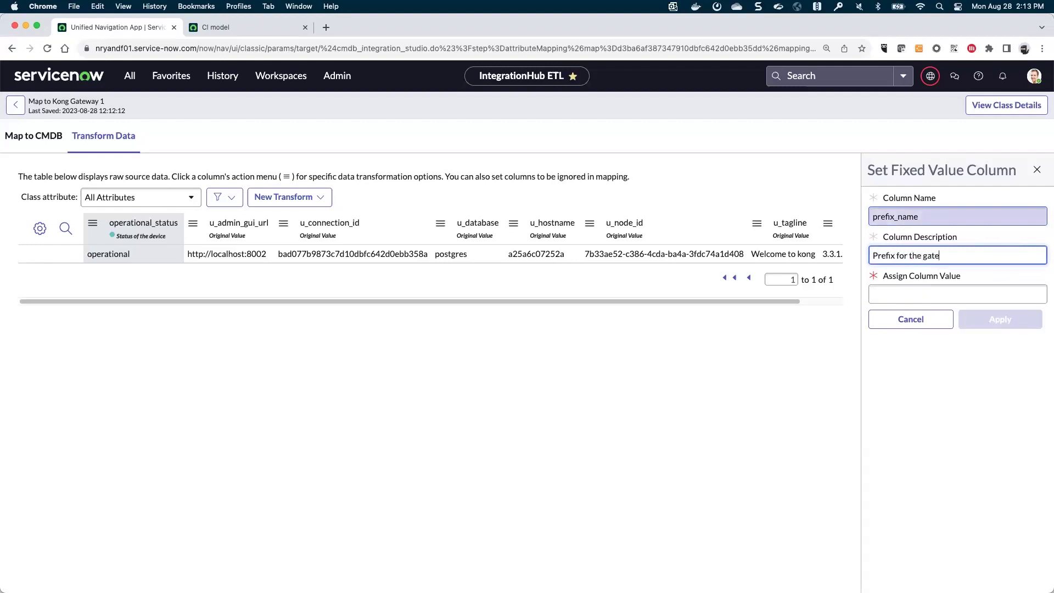
text(way name)
key(Tab)
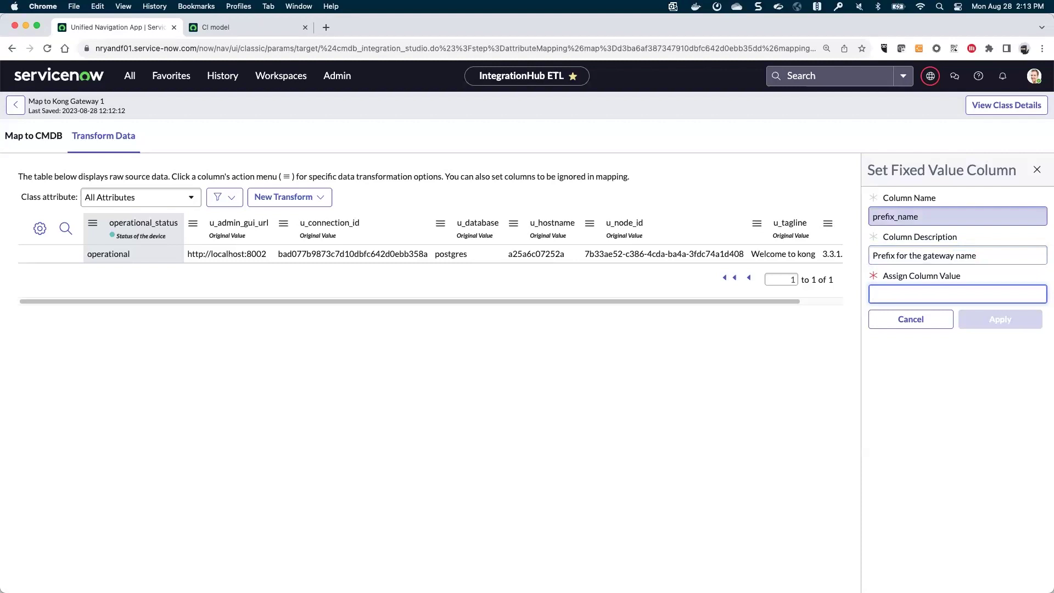
text(kong-gateway)
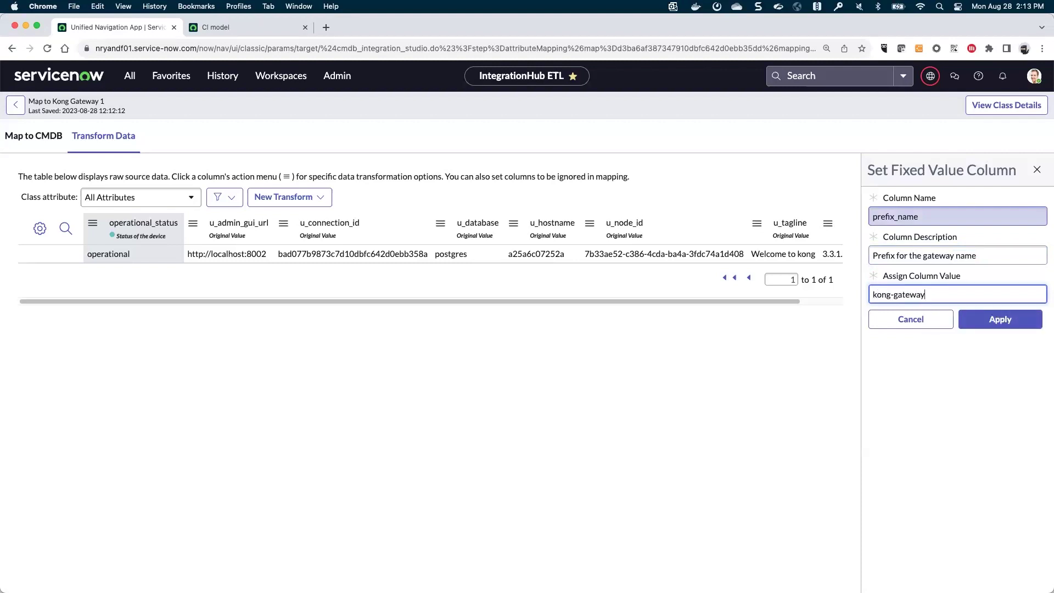
click(1001, 320)
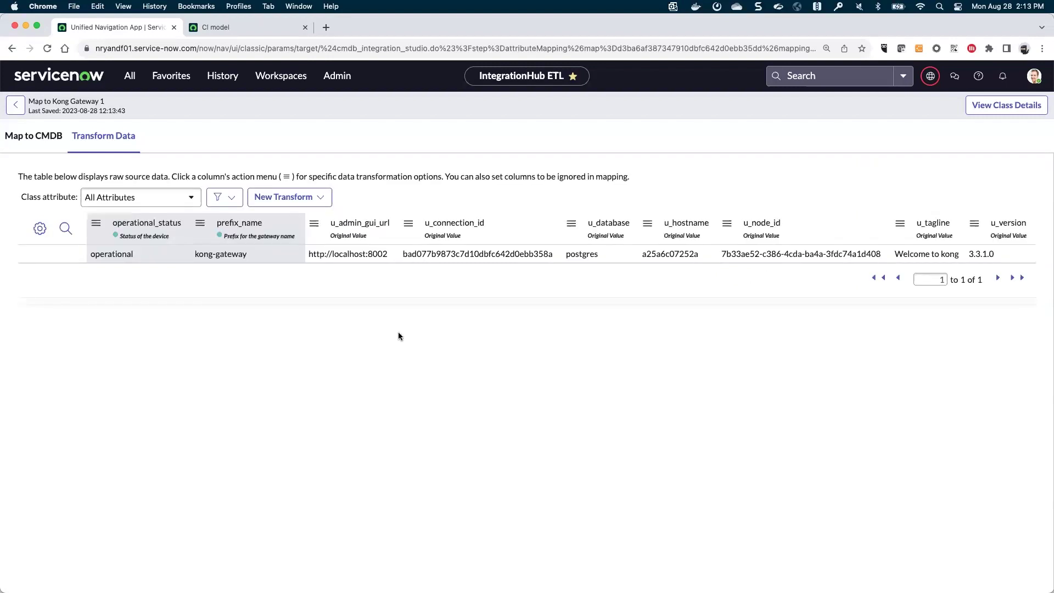
Step: Start a source column transform of type Concatenation with the output column name gateway_name
click(286, 197)
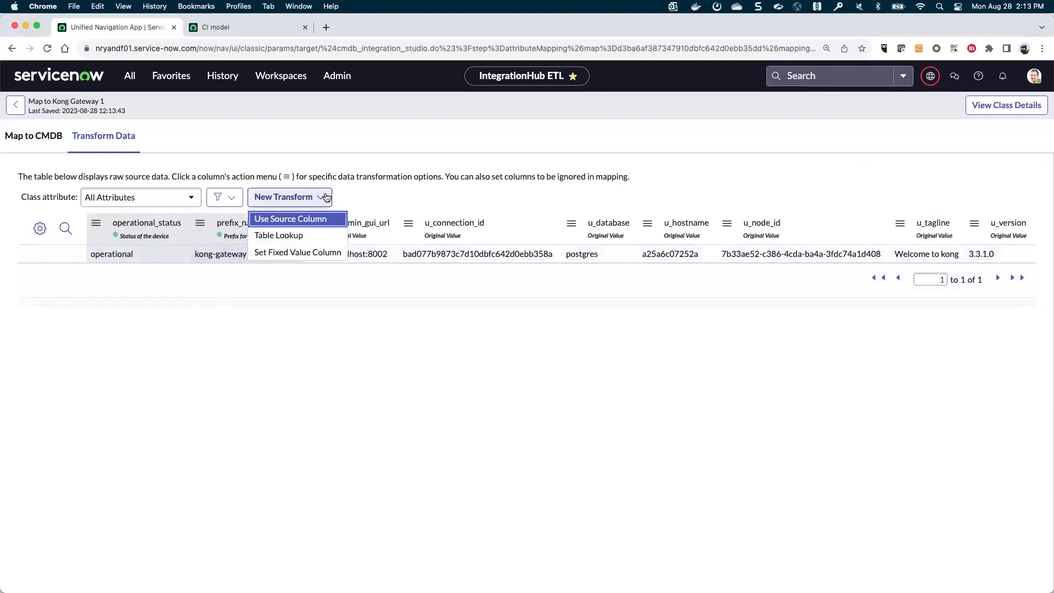
click(296, 220)
click(911, 257)
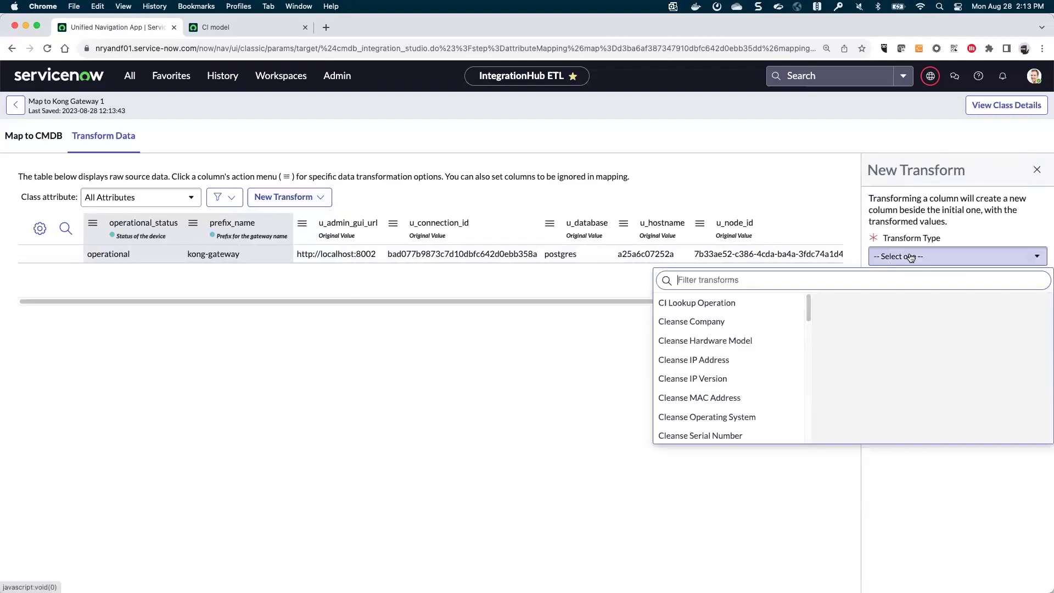
scroll(730, 362, down, 3)
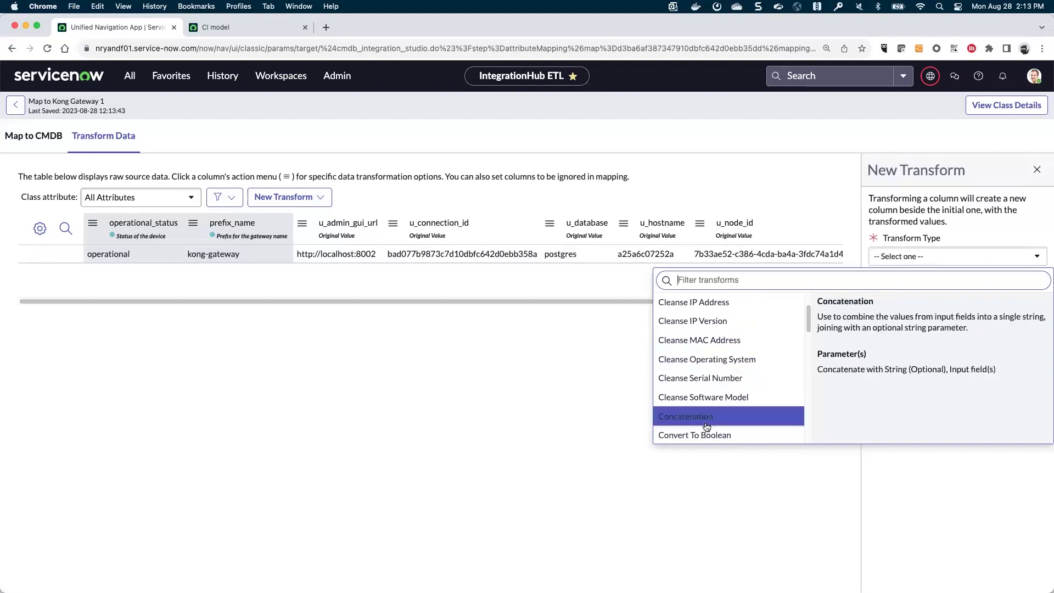
click(706, 423)
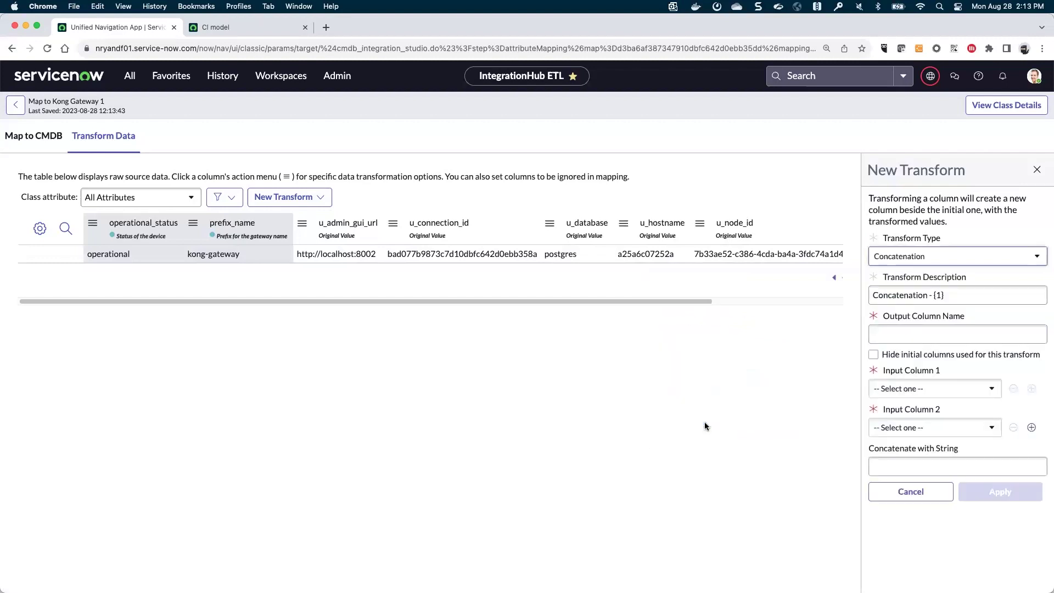
click(916, 335)
text(gate)
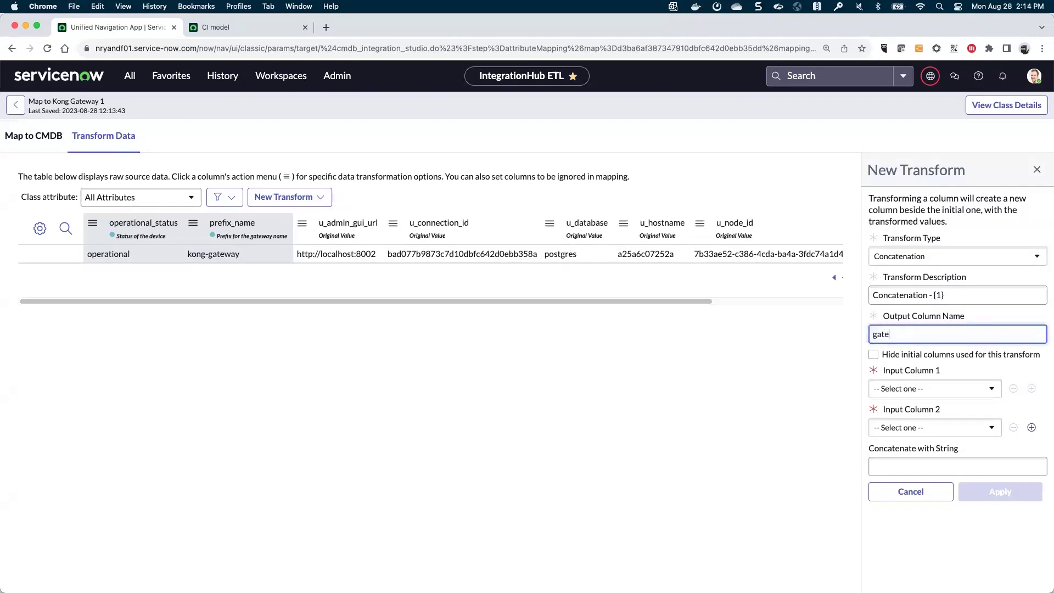
text(way_name)
Step: Concatenate prefix_name and u_hostname with the joining string "_" and apply the transform
click(900, 388)
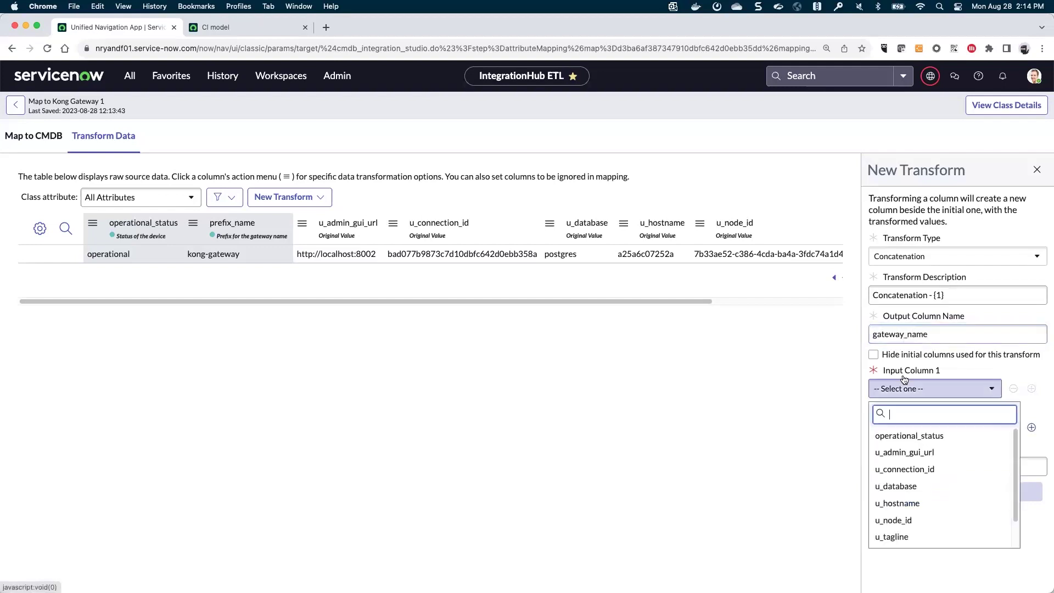
scroll(911, 467, down, 2)
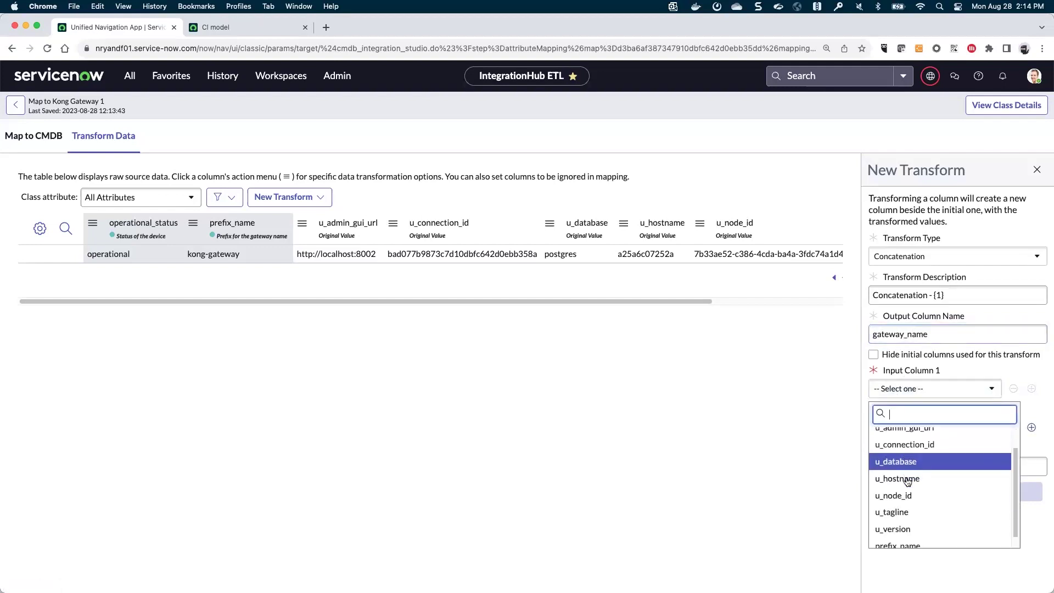
click(889, 547)
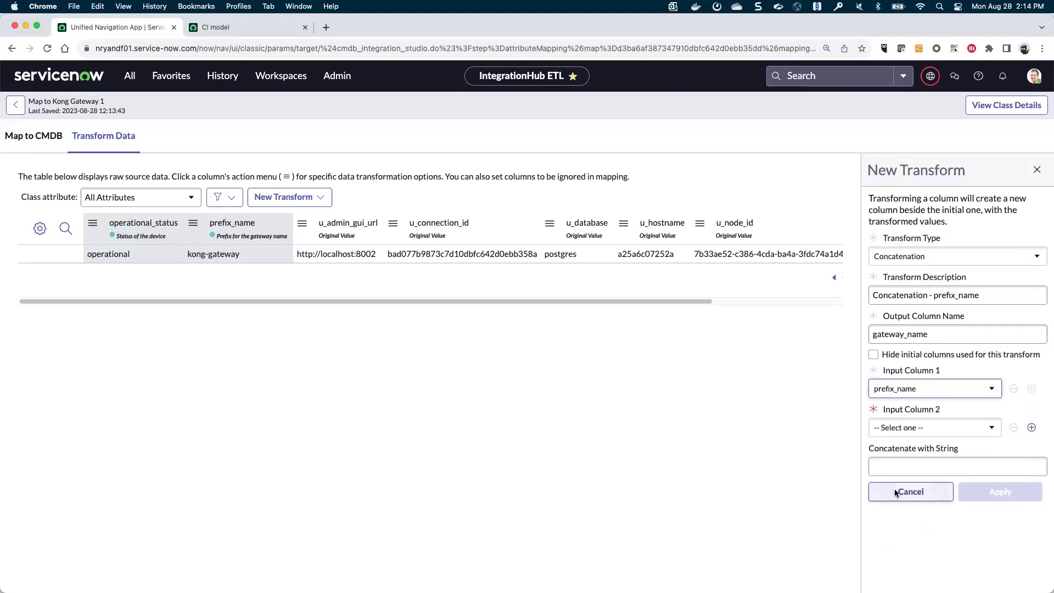
click(900, 428)
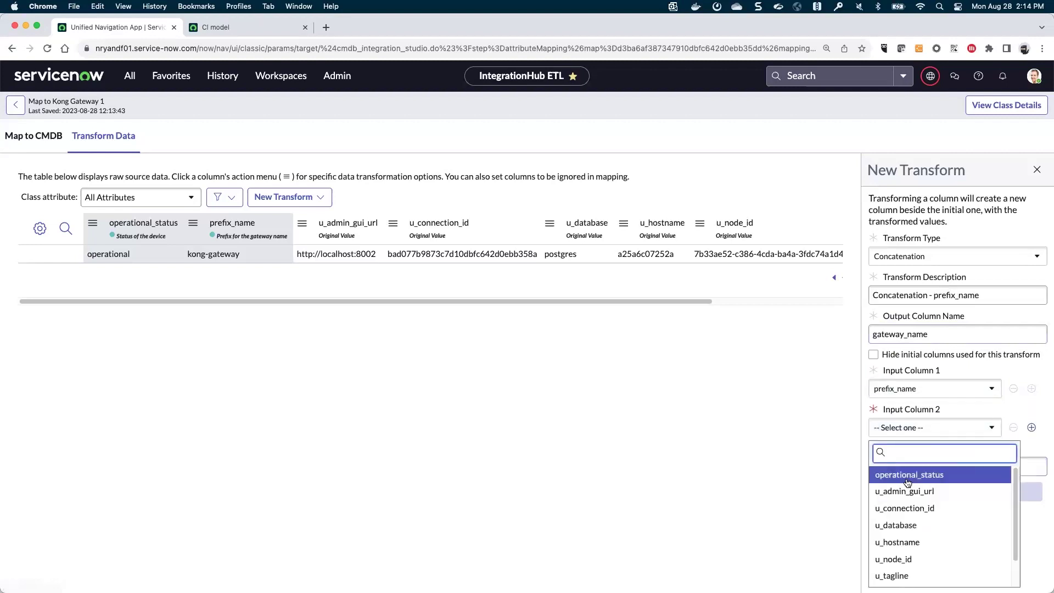
click(898, 544)
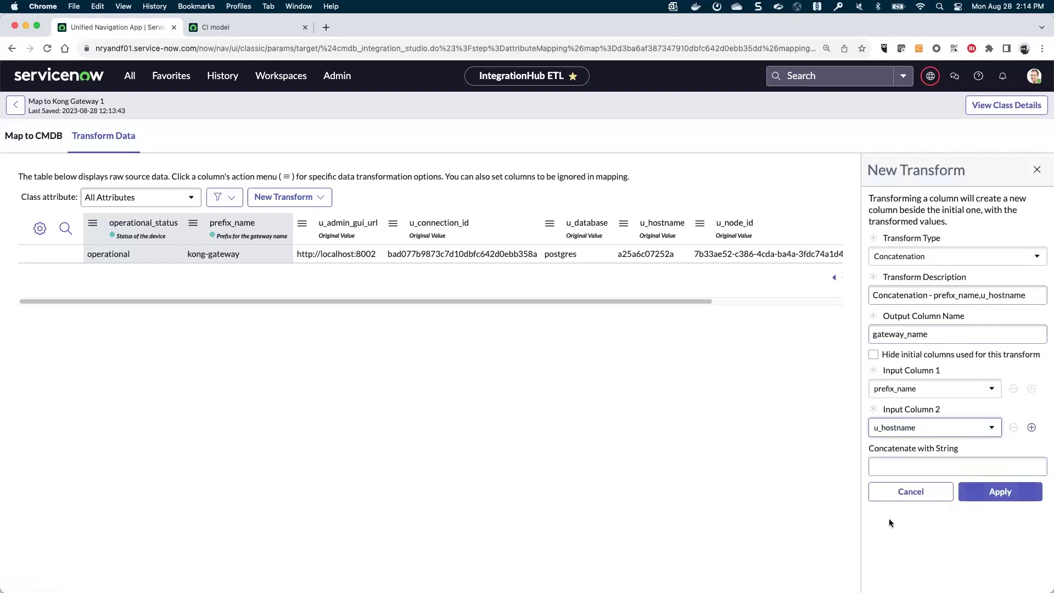
click(892, 468)
text(_)
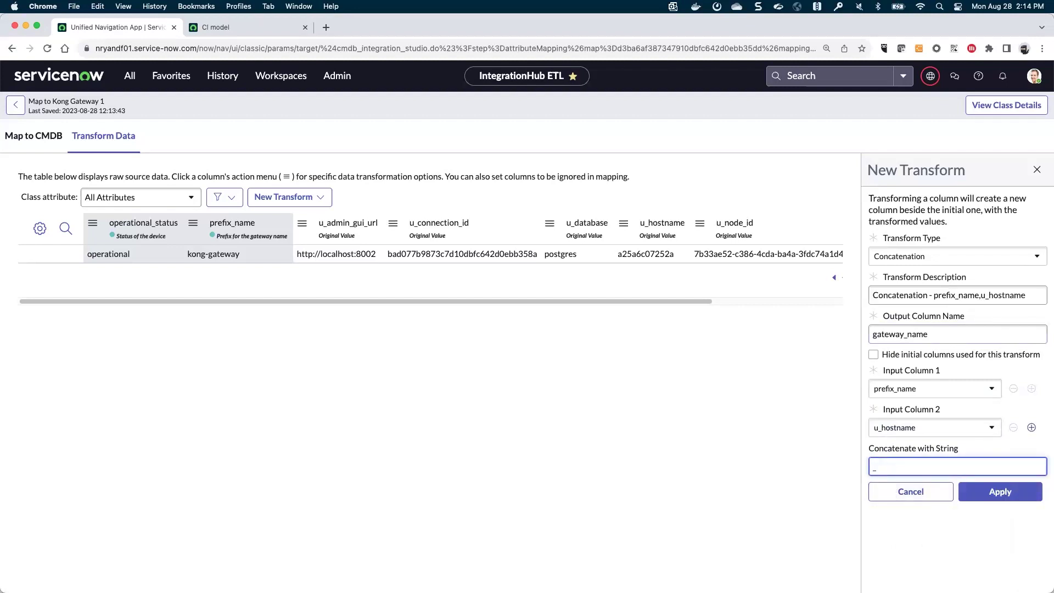
click(998, 492)
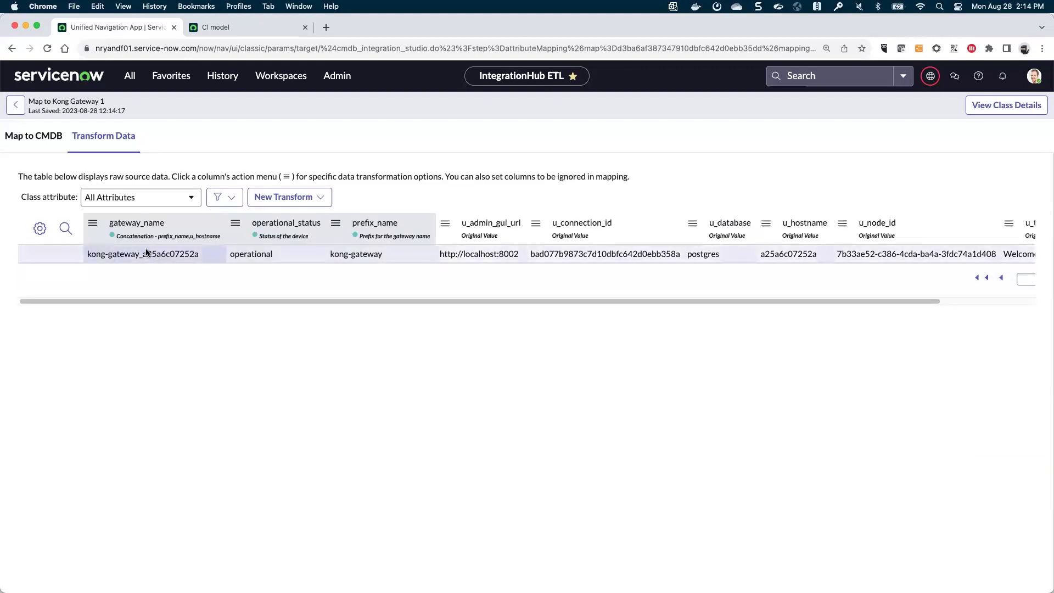
Step: Map gateway_name to the Name attribute and u_tagline to Description in the Kong Gateway 1 mapping
click(36, 138)
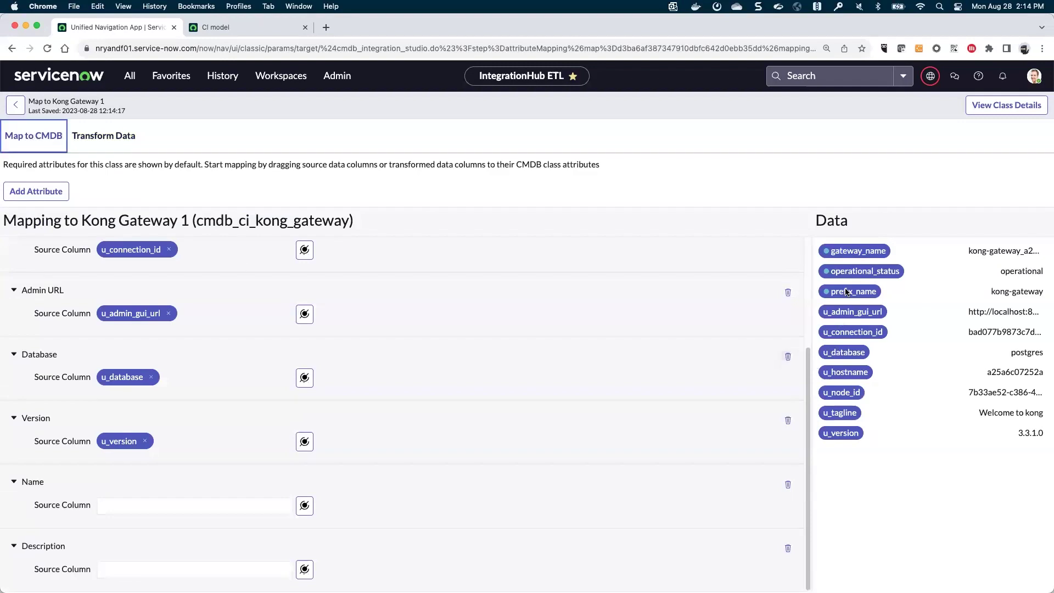
drag(850, 252, 197, 509)
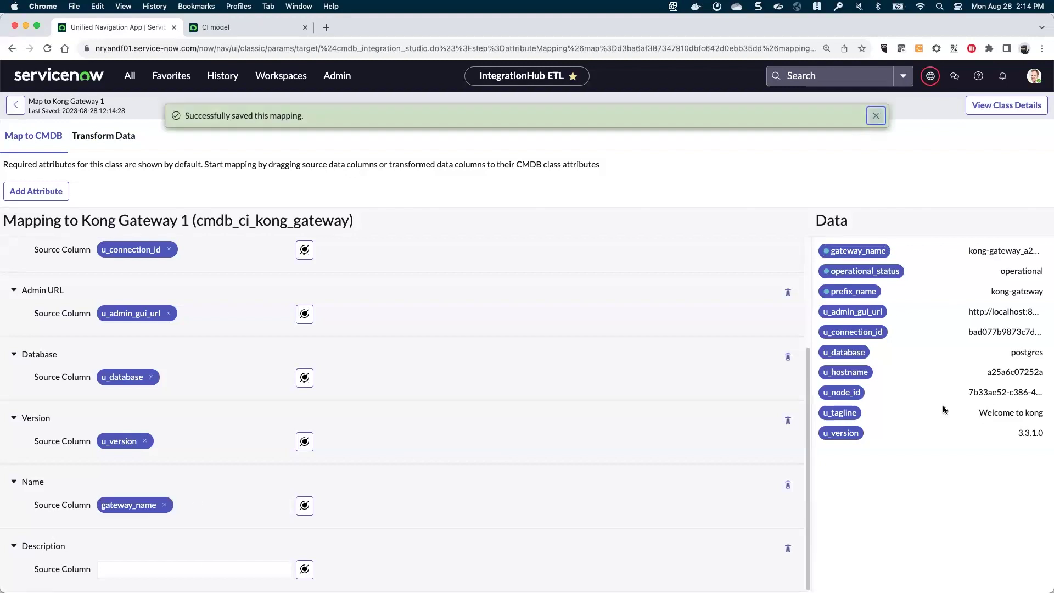
drag(831, 414, 260, 573)
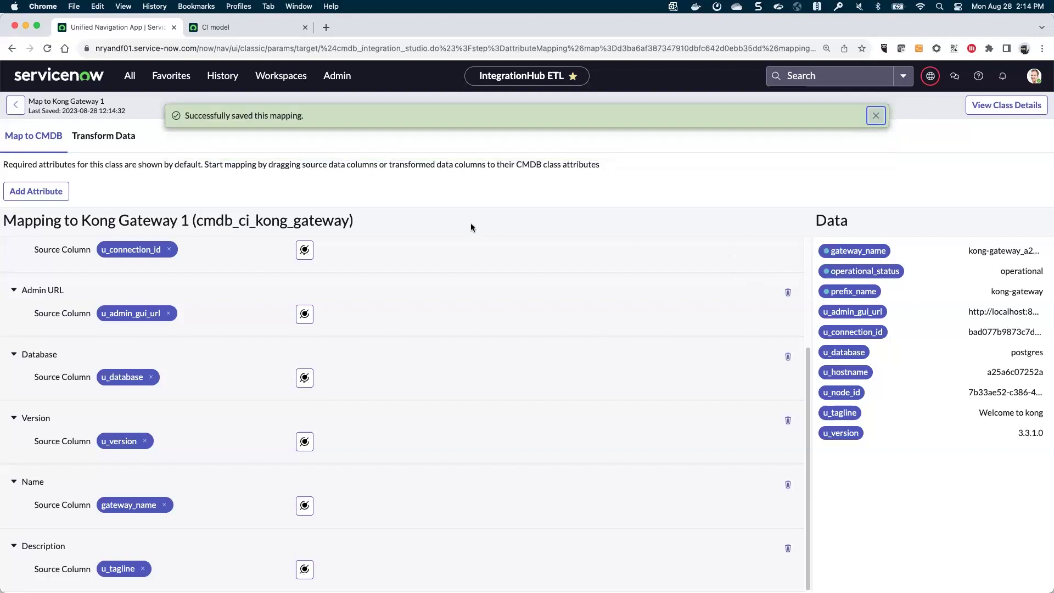
click(876, 114)
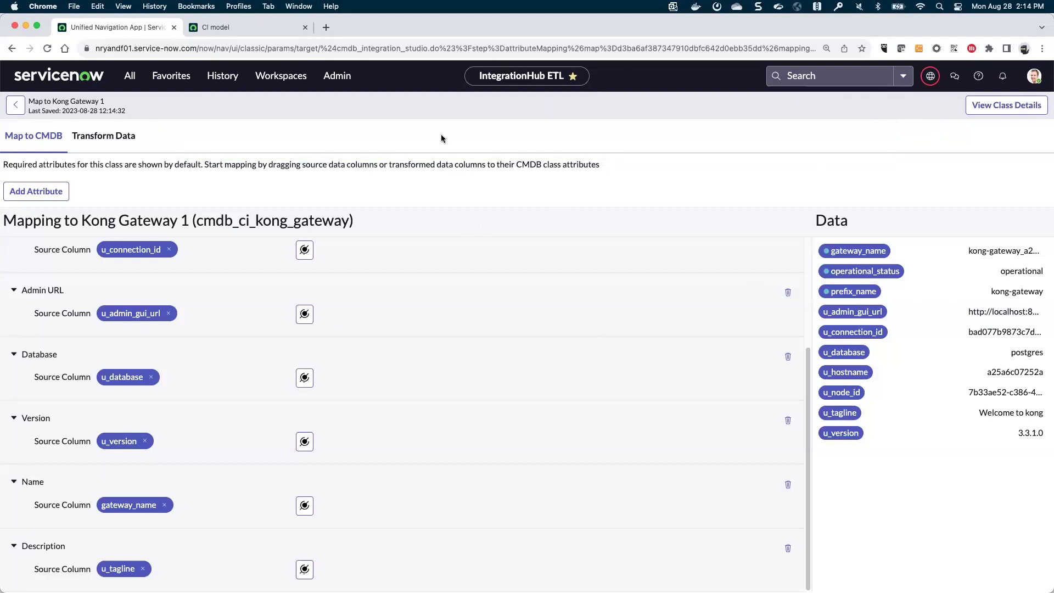
Step: Mark the CMDB class mapping task and the Add Relationships task as complete
click(16, 106)
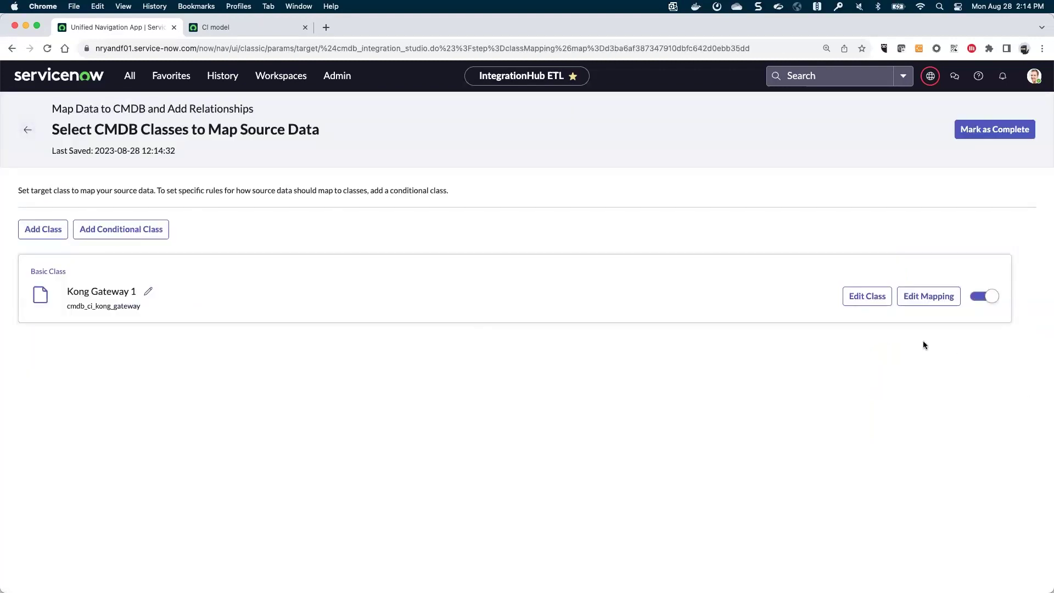
click(974, 131)
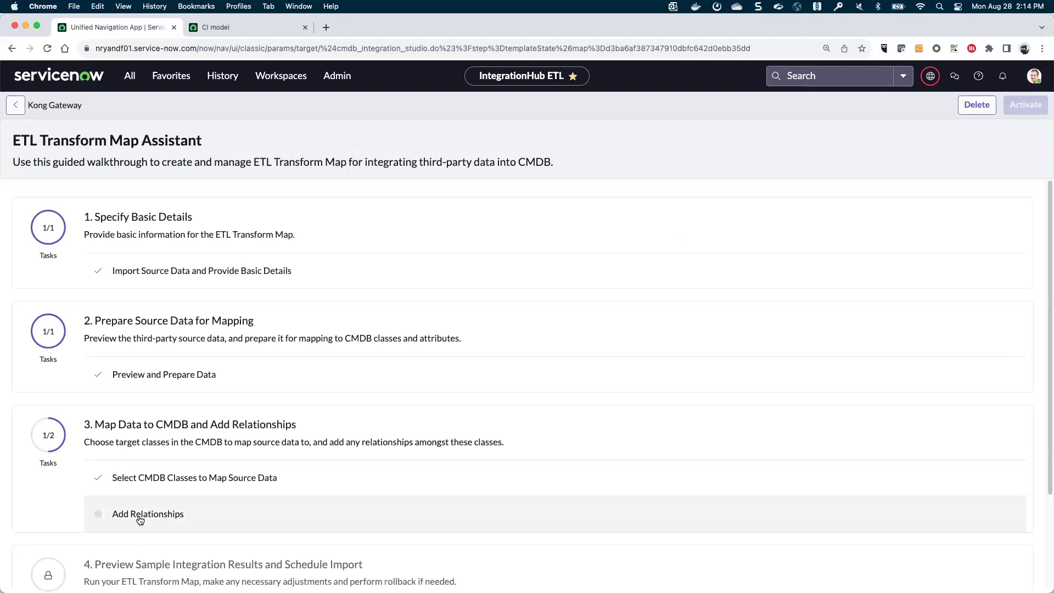
click(139, 516)
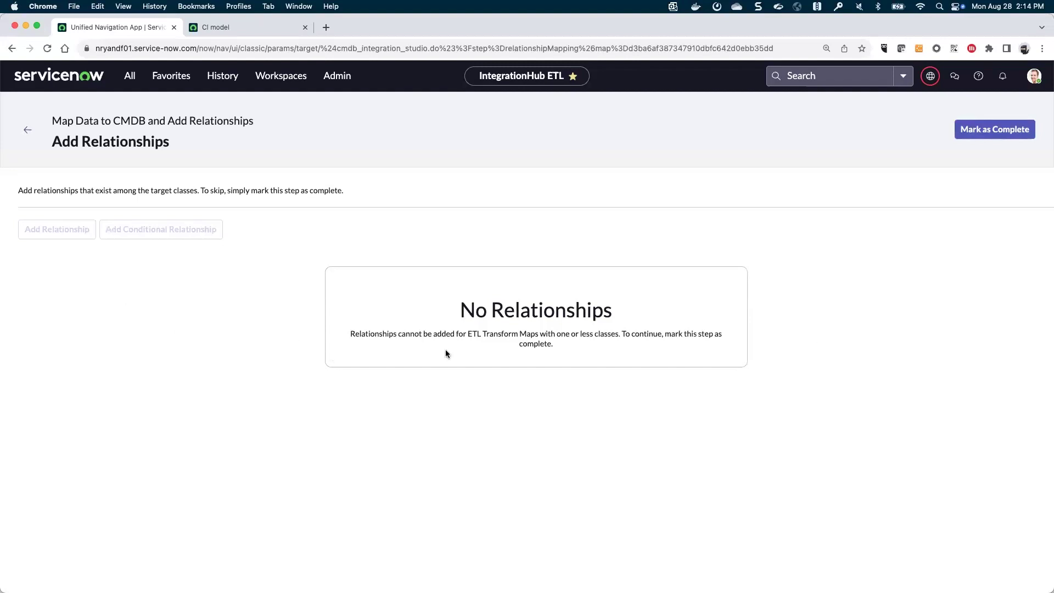
click(988, 131)
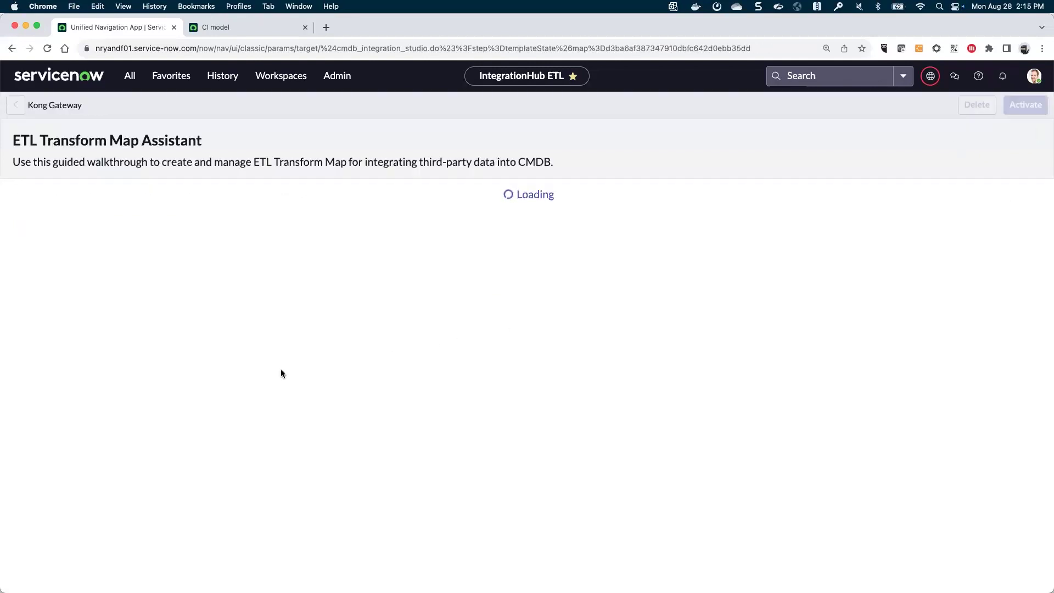
Step: Run the Kong Gateway test integration and mark the Test and Rollback Integration Results task as complete, retaining the data in the CMDB
scroll(135, 450, down, 2)
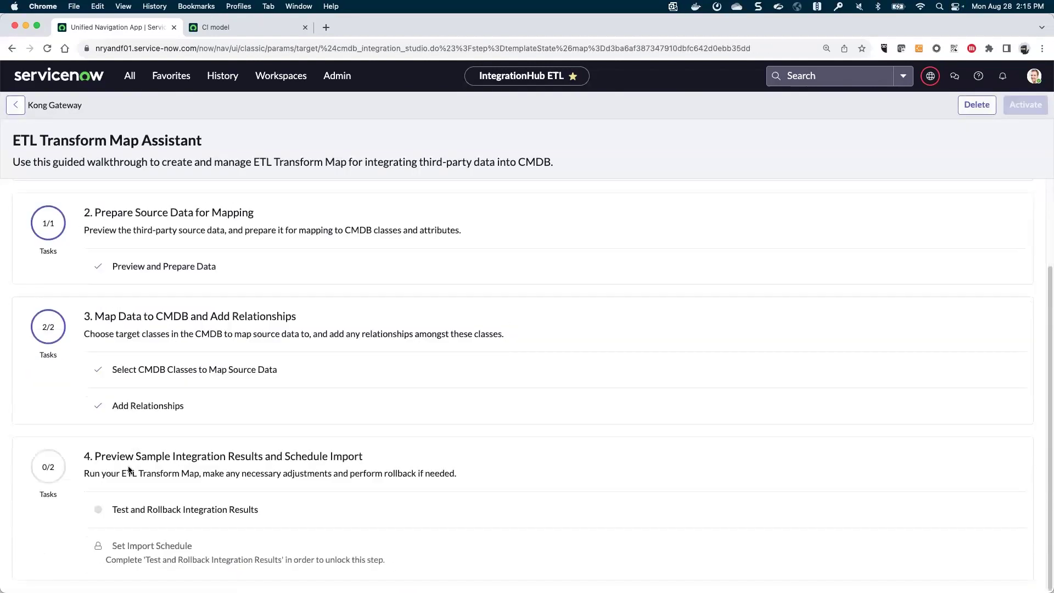
click(123, 509)
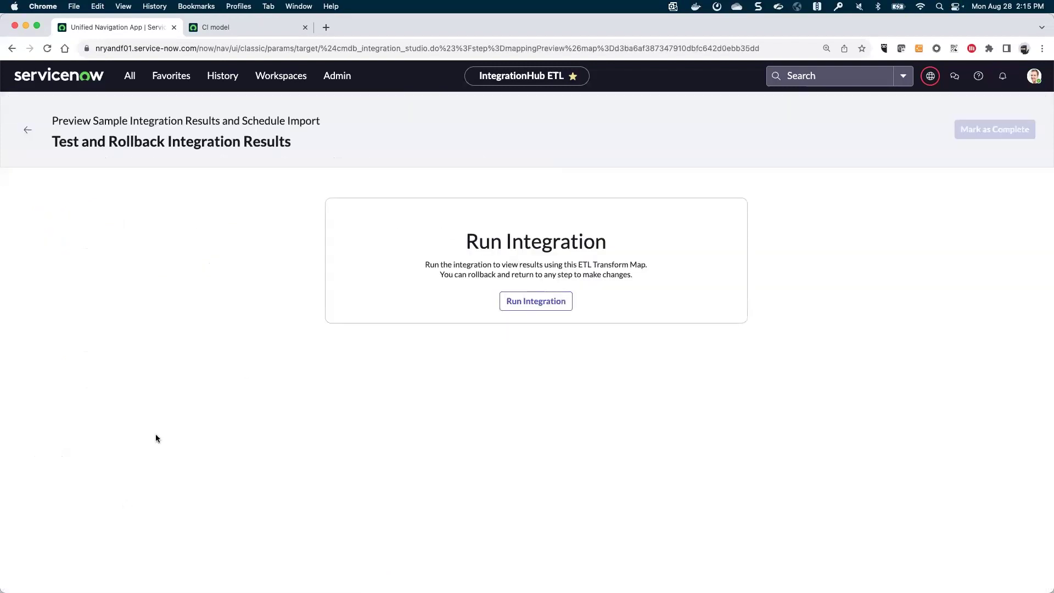
click(532, 303)
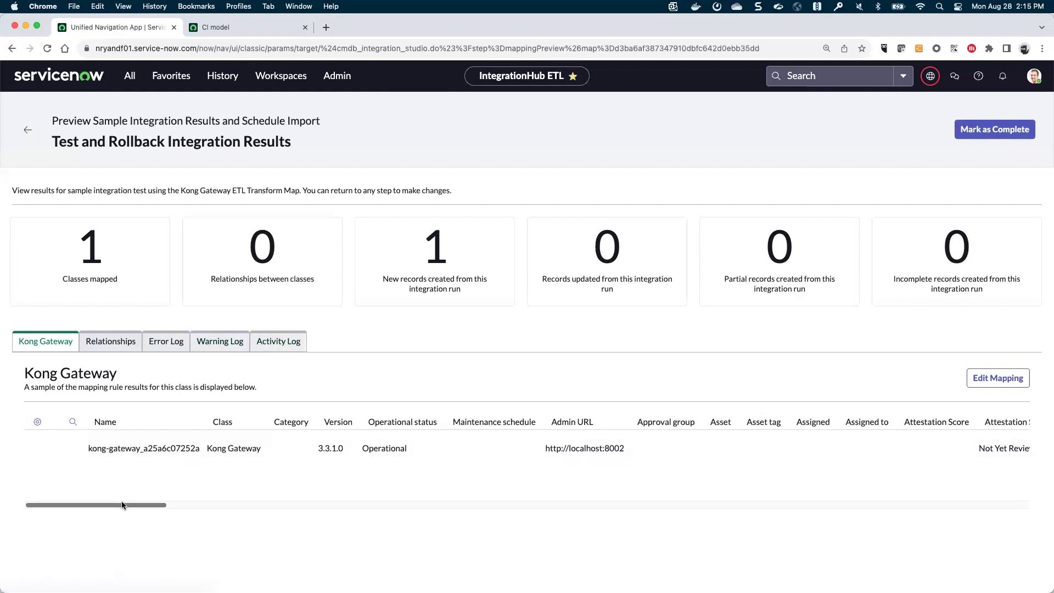
mouse_move(119, 504)
mouse_down()
mouse_move(739, 511)
mouse_move(117, 505)
mouse_up()
click(984, 130)
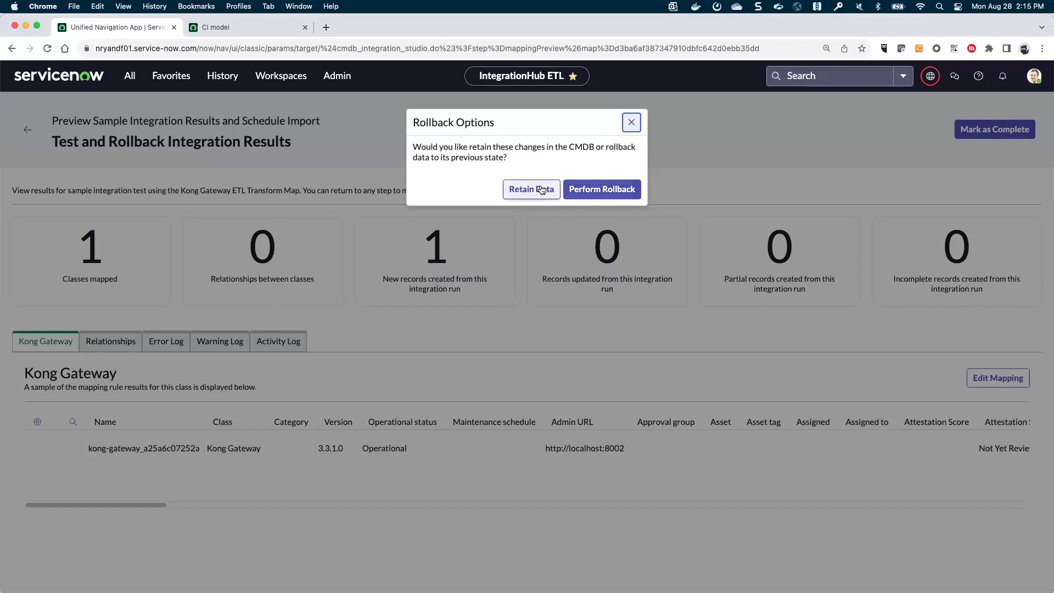
click(522, 190)
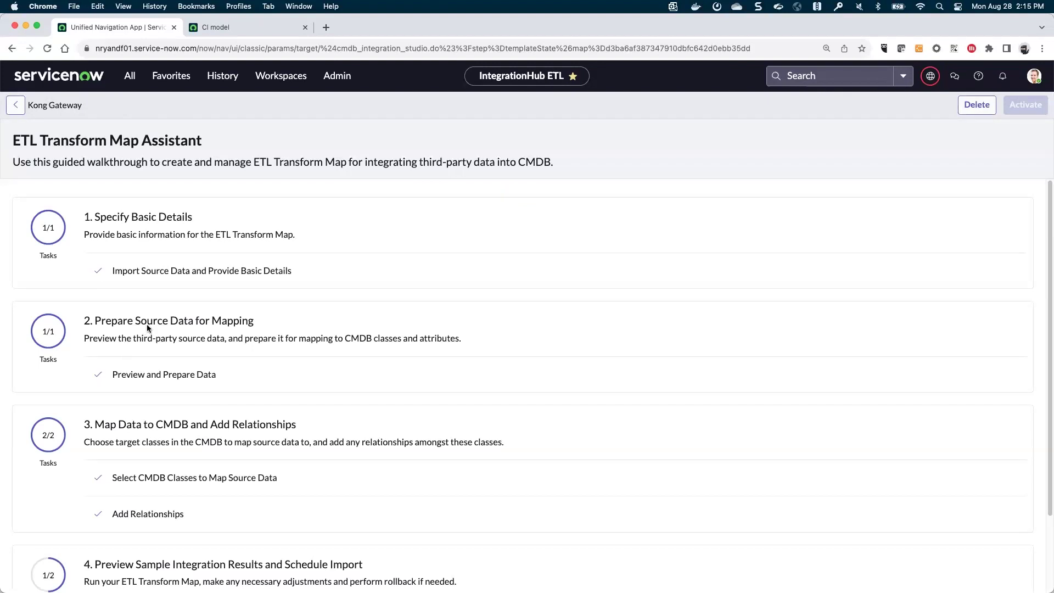
Step: Leave the Kong Gateway transform map assistant and return to the IntegrationHub ETL home list
scroll(235, 235, down, 2)
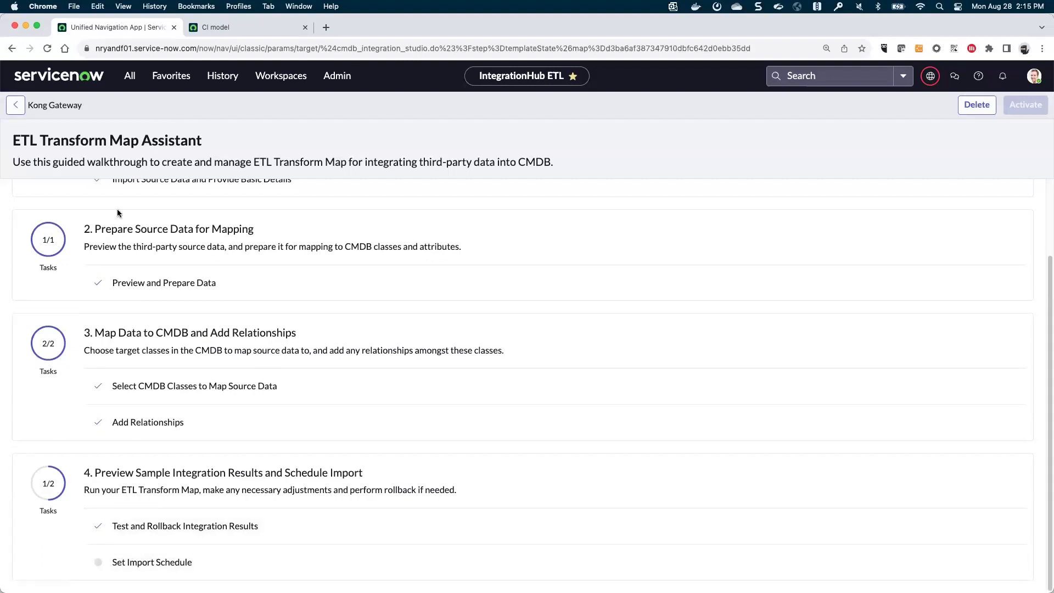
scroll(122, 205, up, 2)
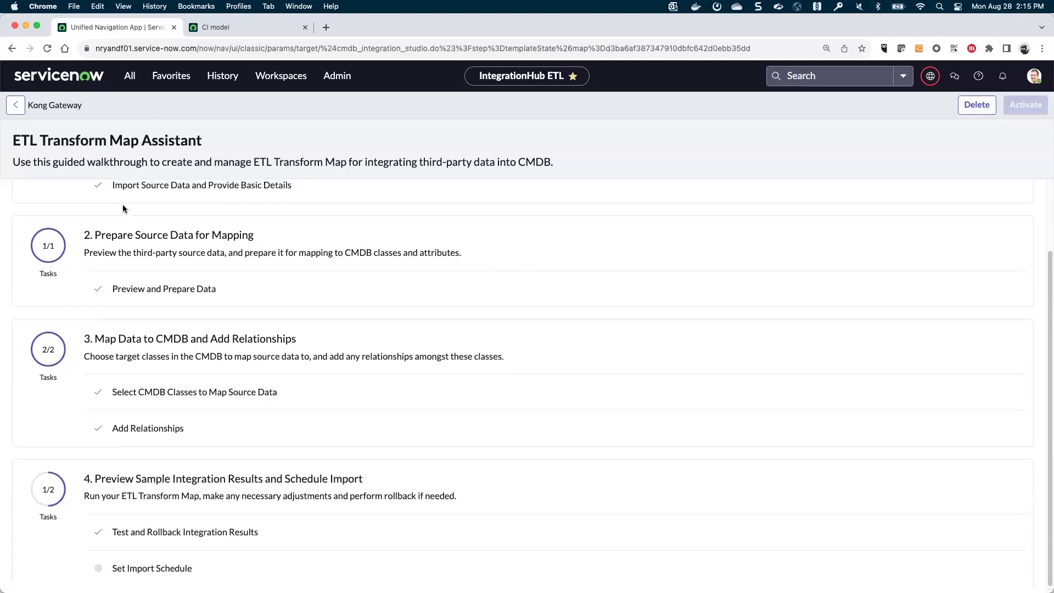
click(16, 105)
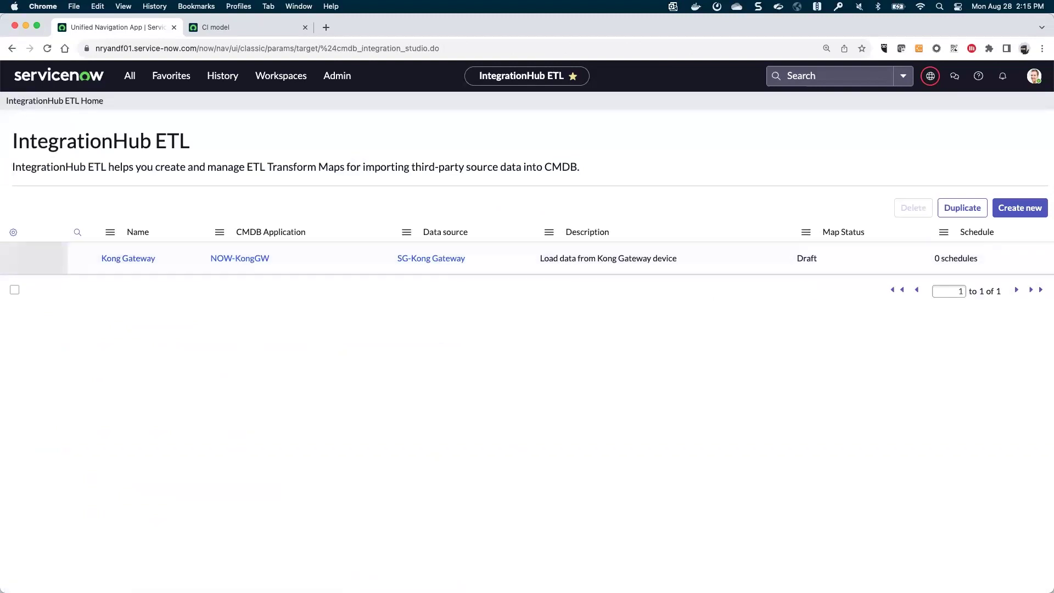
Step: Switch to the source analysis workbook in Excel and examine the Kong Workspaces entry in the Summary sheet and the Workspaces sheet's mappings
mouse_move(461, 588)
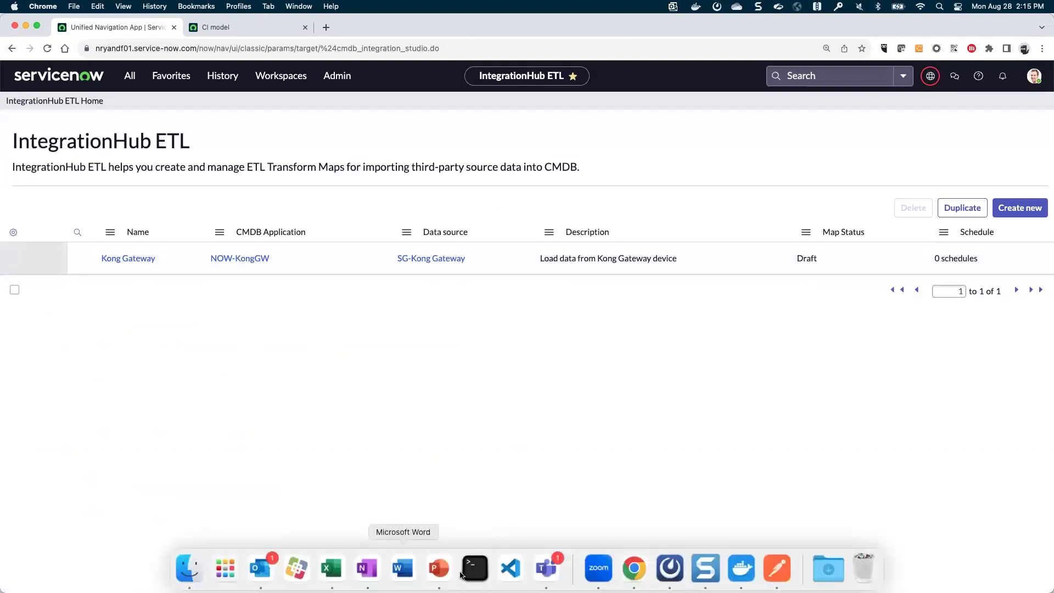
click(329, 568)
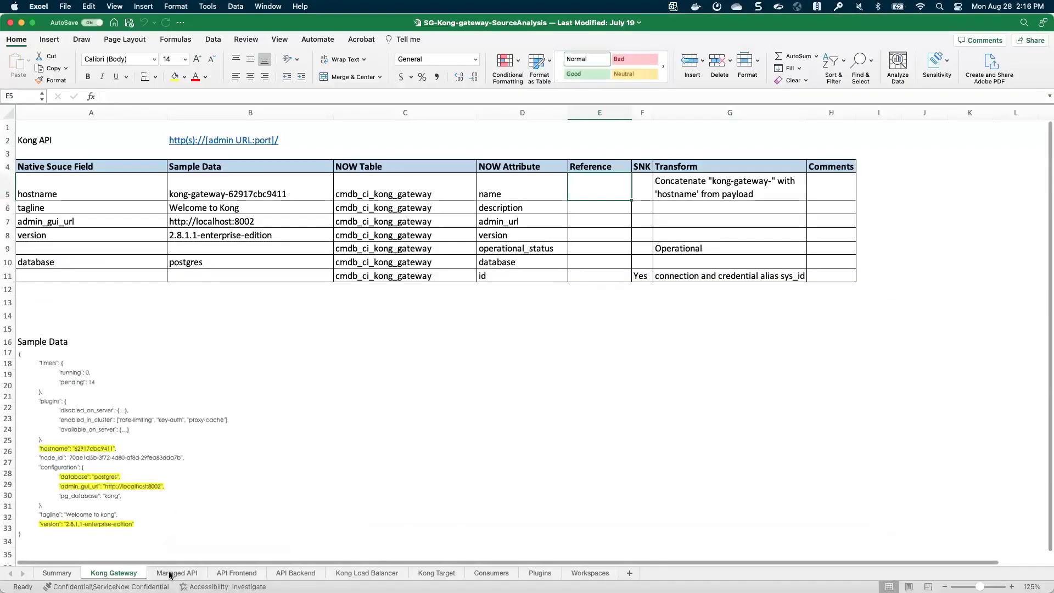
click(47, 572)
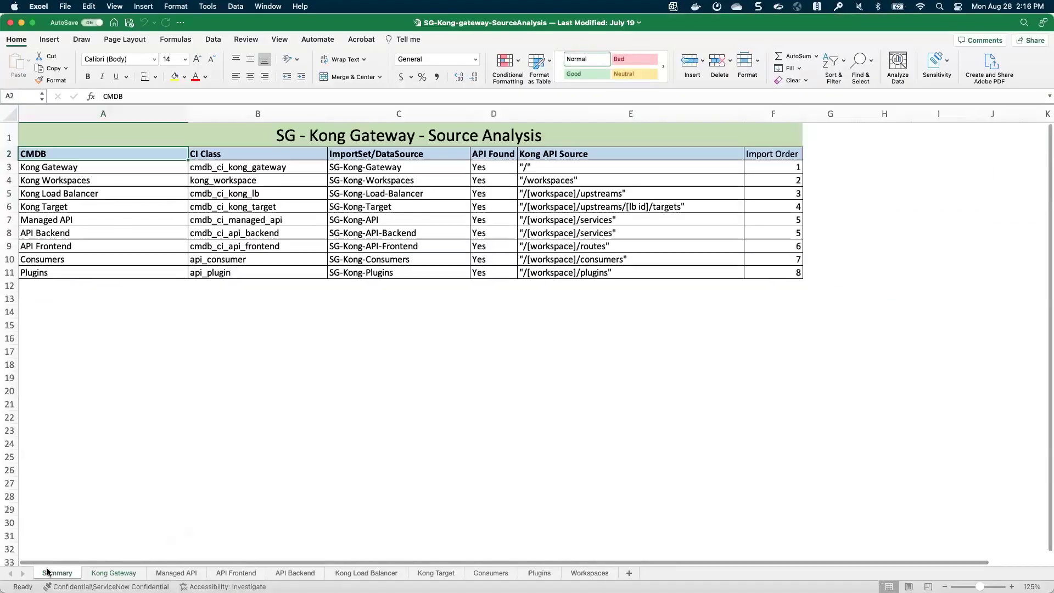
click(199, 181)
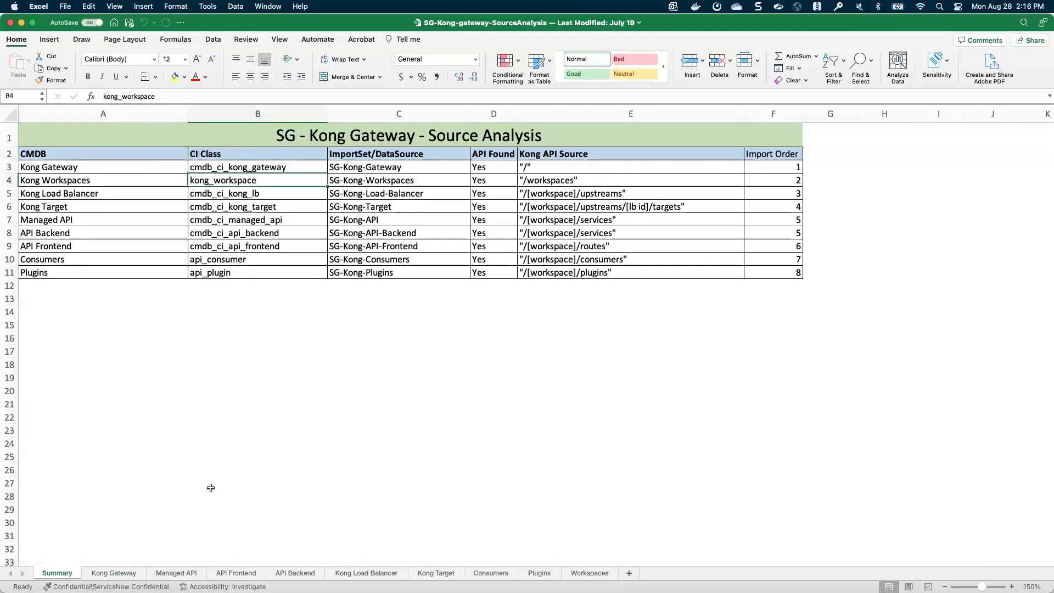
click(589, 573)
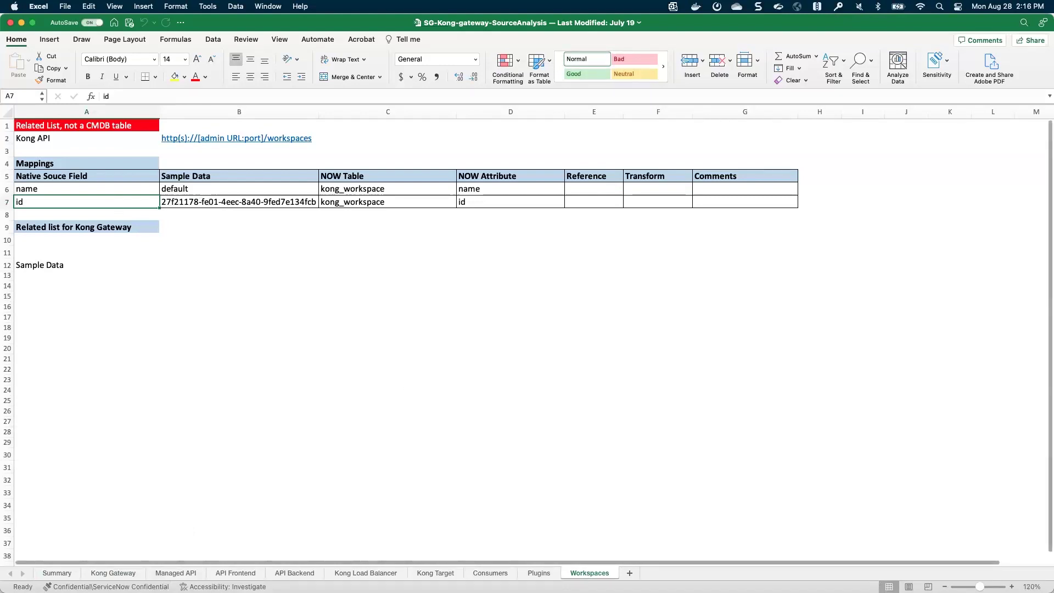
Step: Switch to the CI Class Manager in Chrome, open the Kong Gateway class and examine its identification rule, including the Kong Workspace related entry
mouse_move(434, 576)
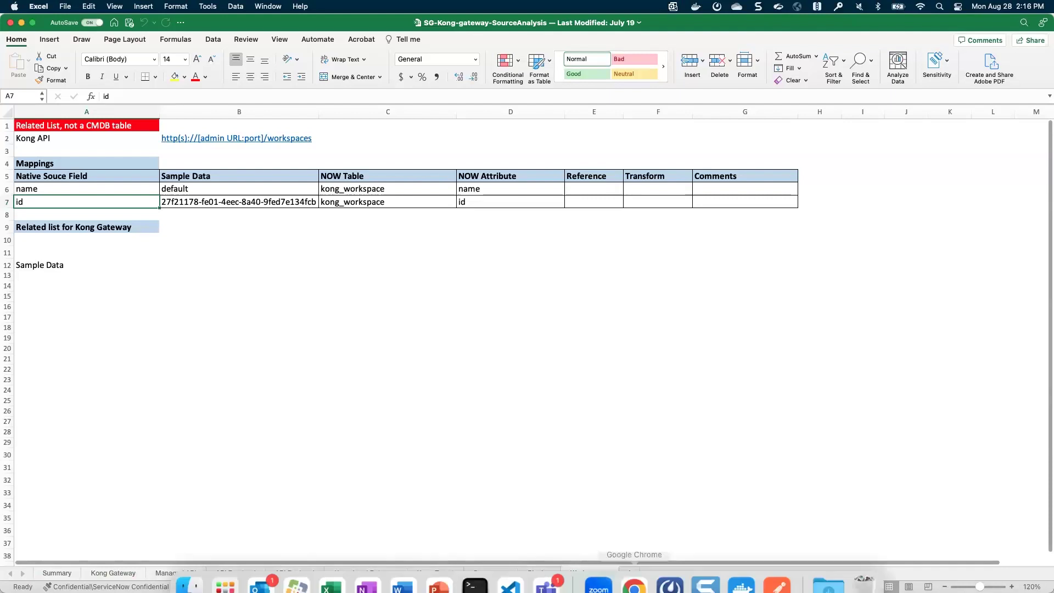
click(635, 587)
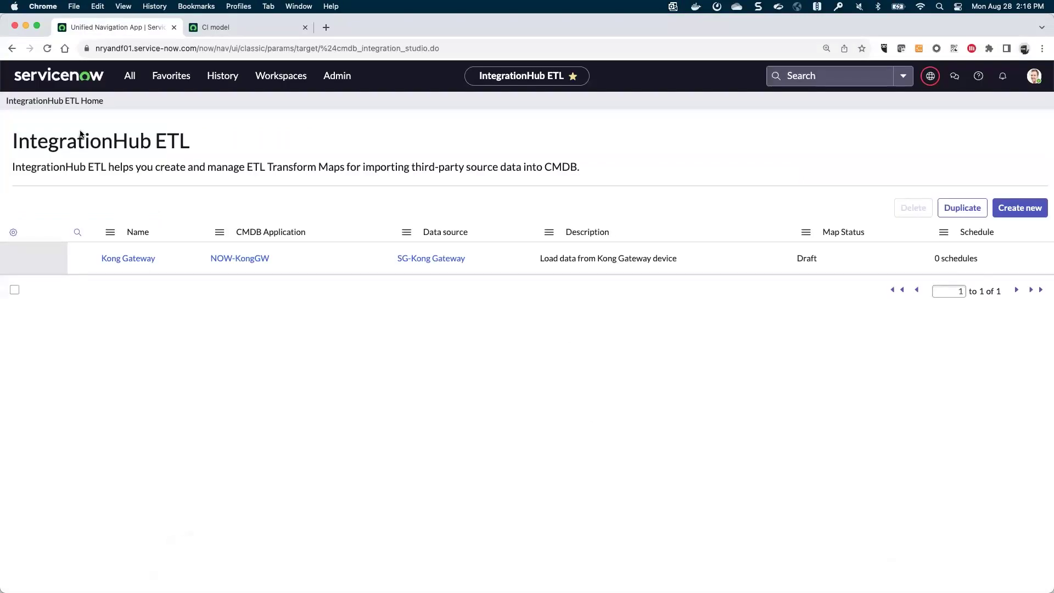
click(232, 23)
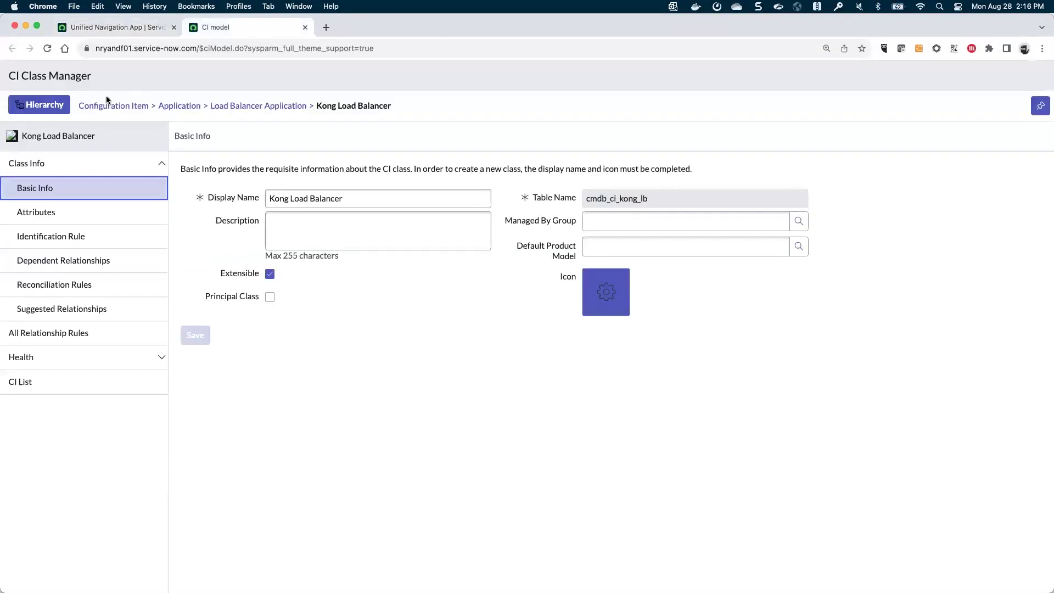
click(44, 105)
text(kong)
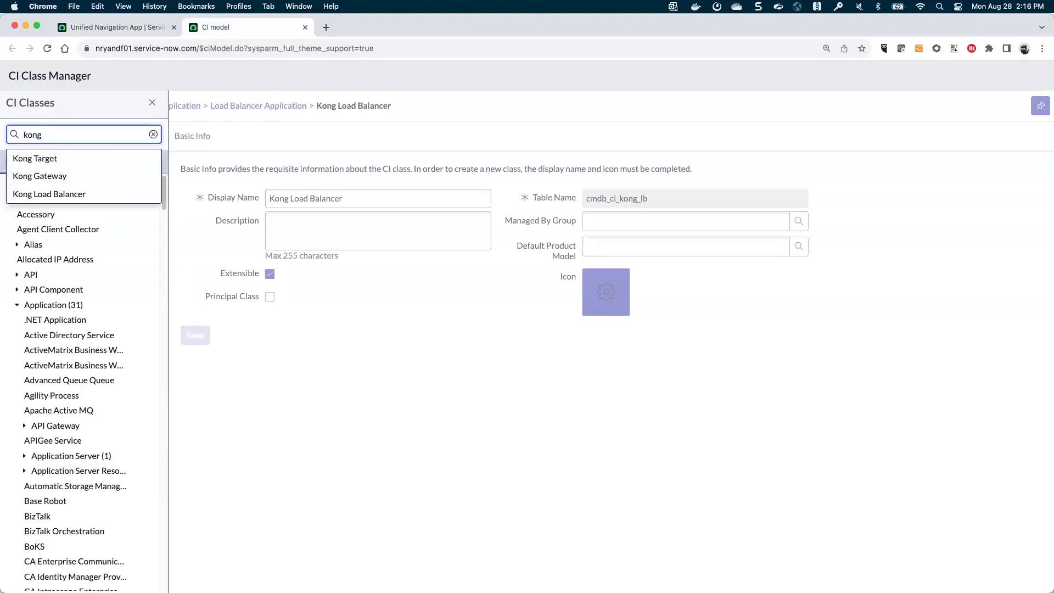
click(47, 176)
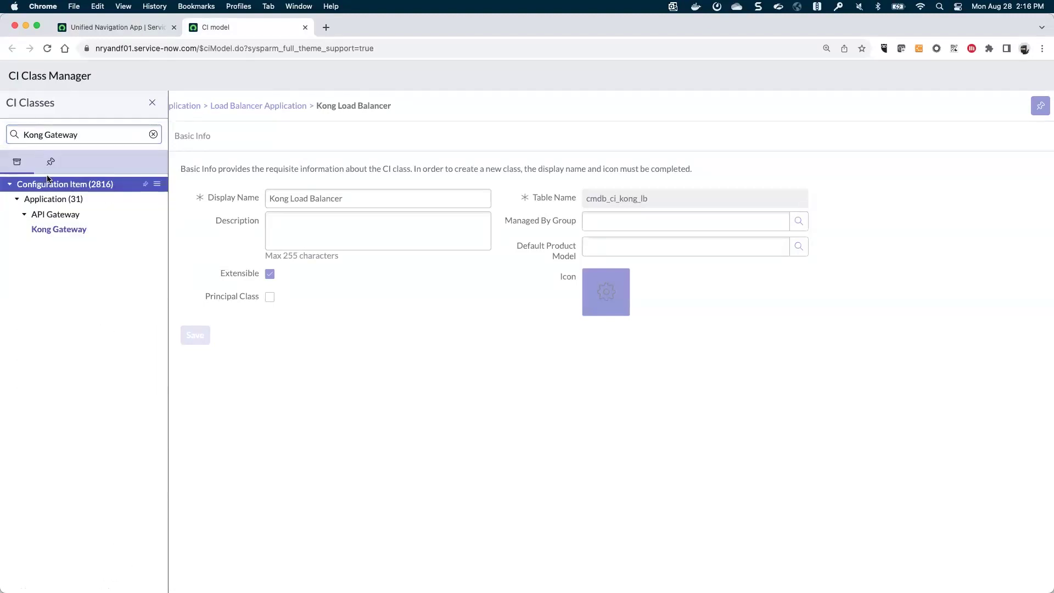
click(58, 229)
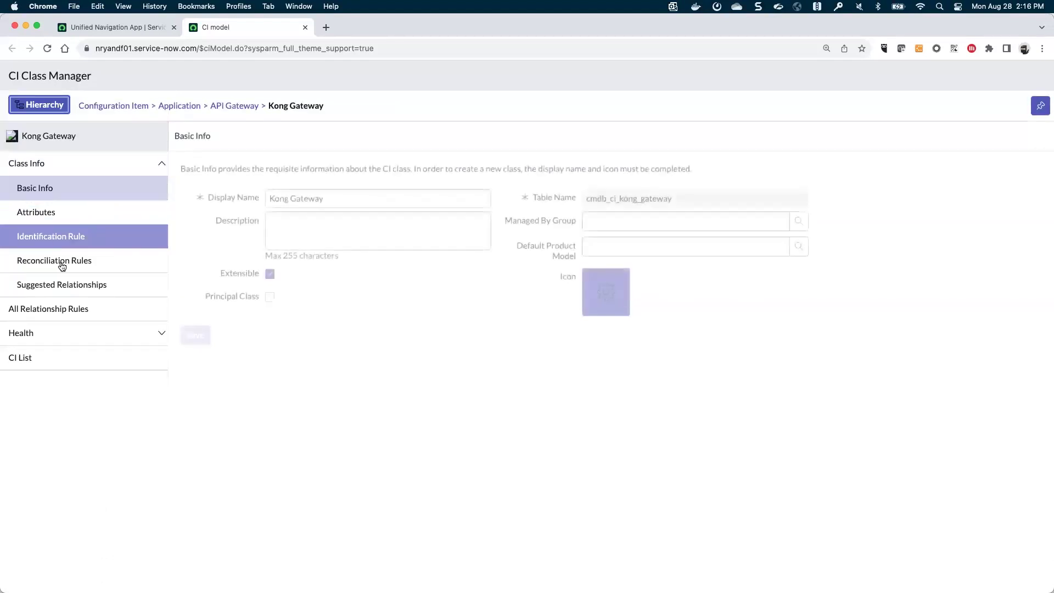
click(52, 237)
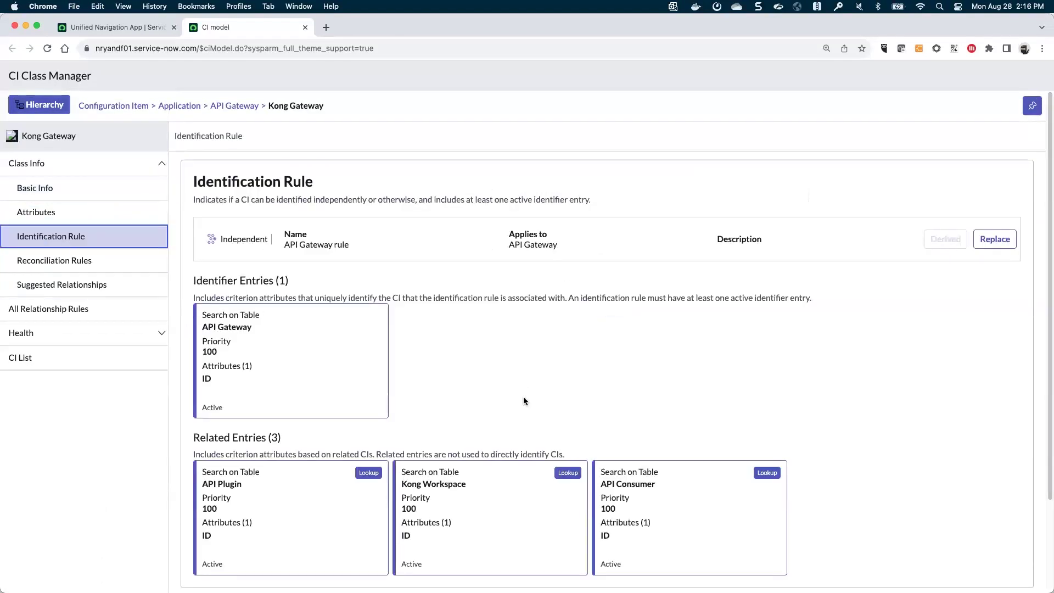
drag(466, 484, 402, 483)
click(400, 443)
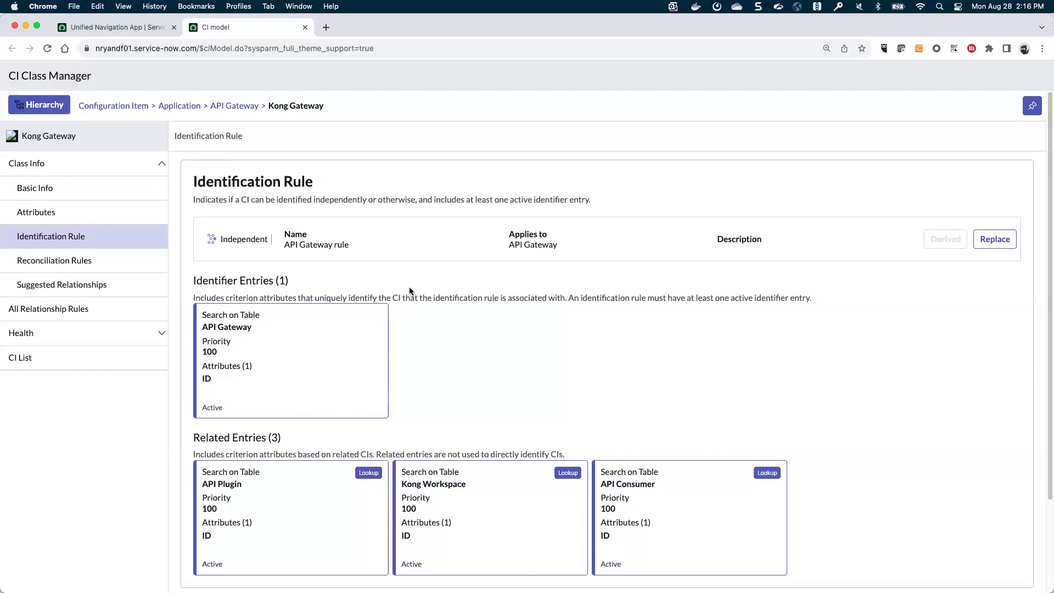
Step: Create a new ETL transform map and set its CMDB Application to NOW-KongGW in the basic details
click(115, 28)
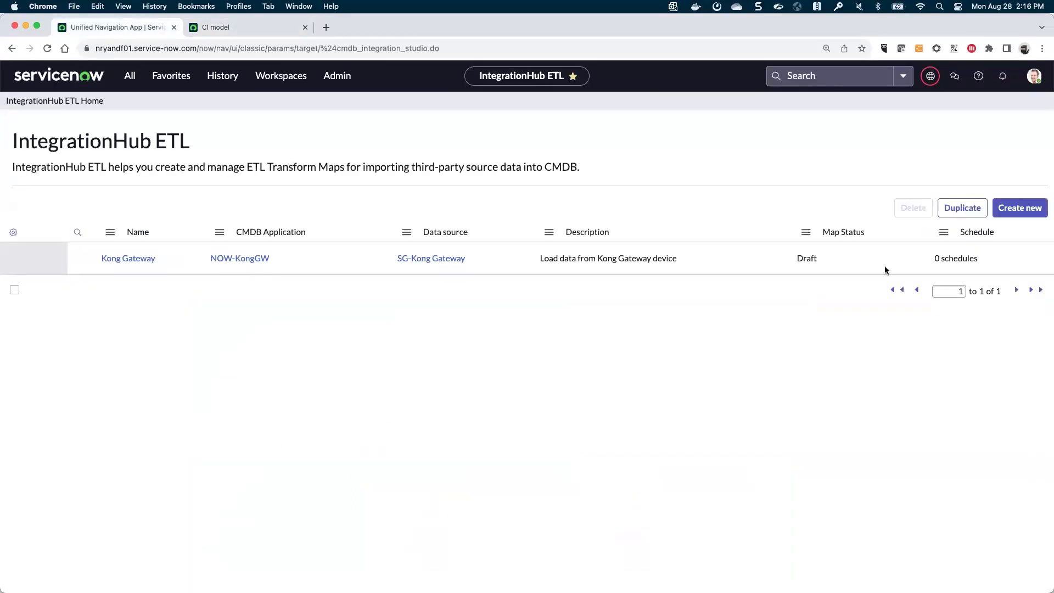
click(1015, 210)
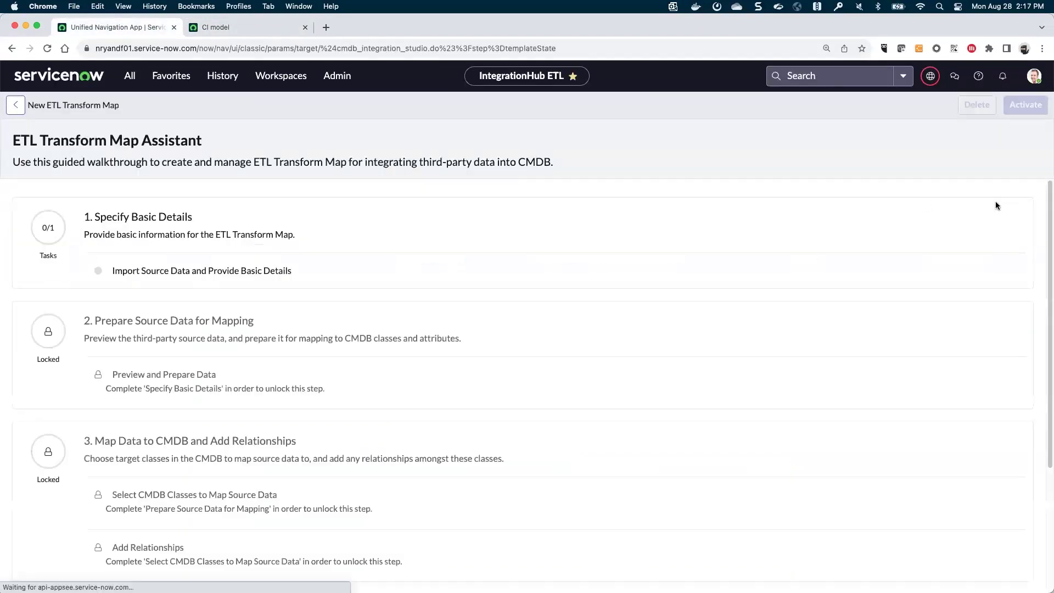
click(150, 269)
click(224, 230)
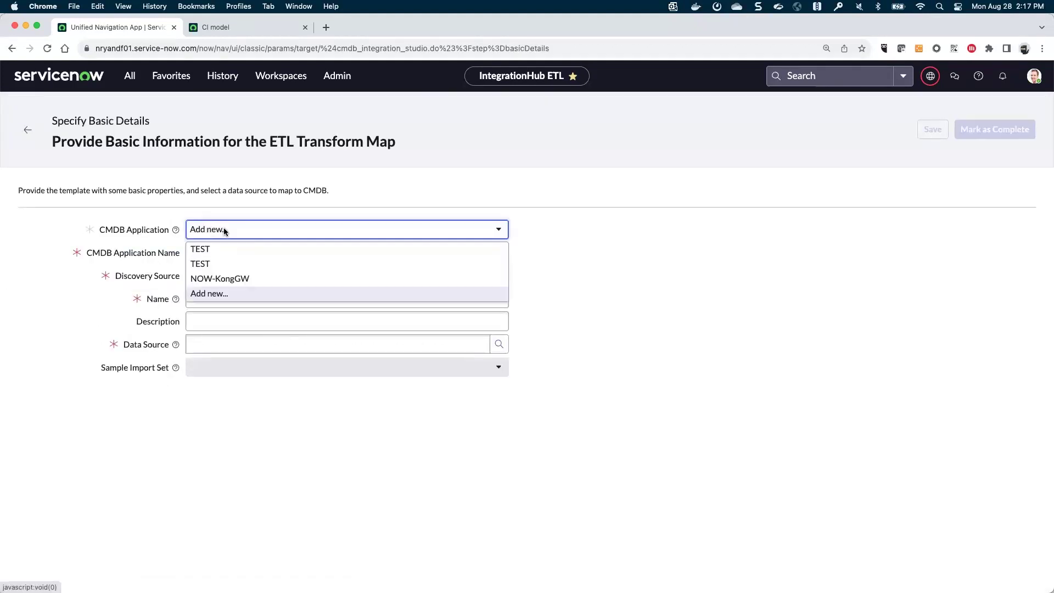
click(222, 278)
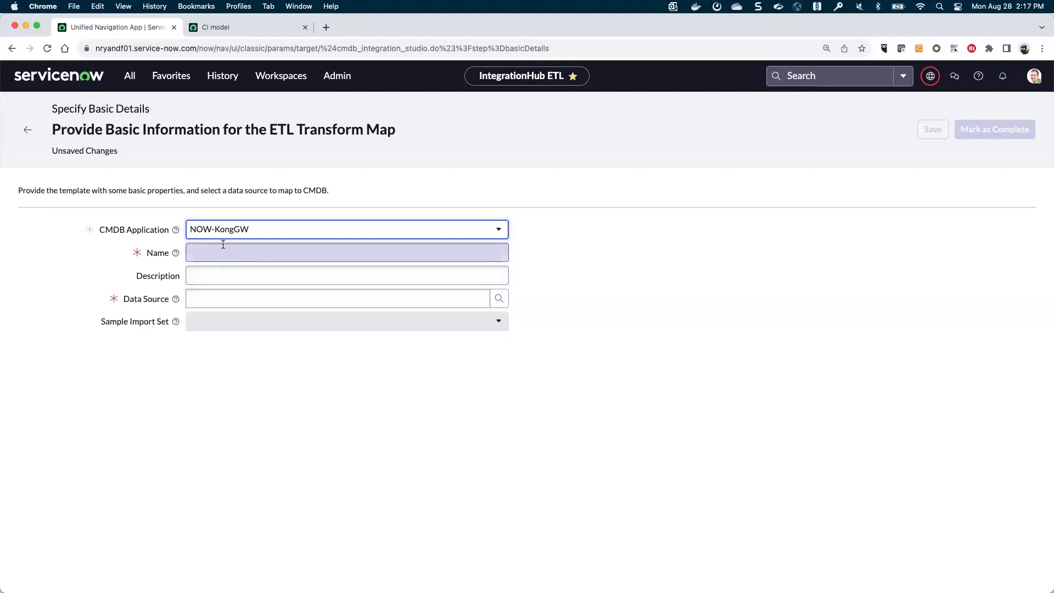
Step: Name the transform map "Kong Workspaces" and describe it as "Load data from gateway about workspaces"
click(231, 254)
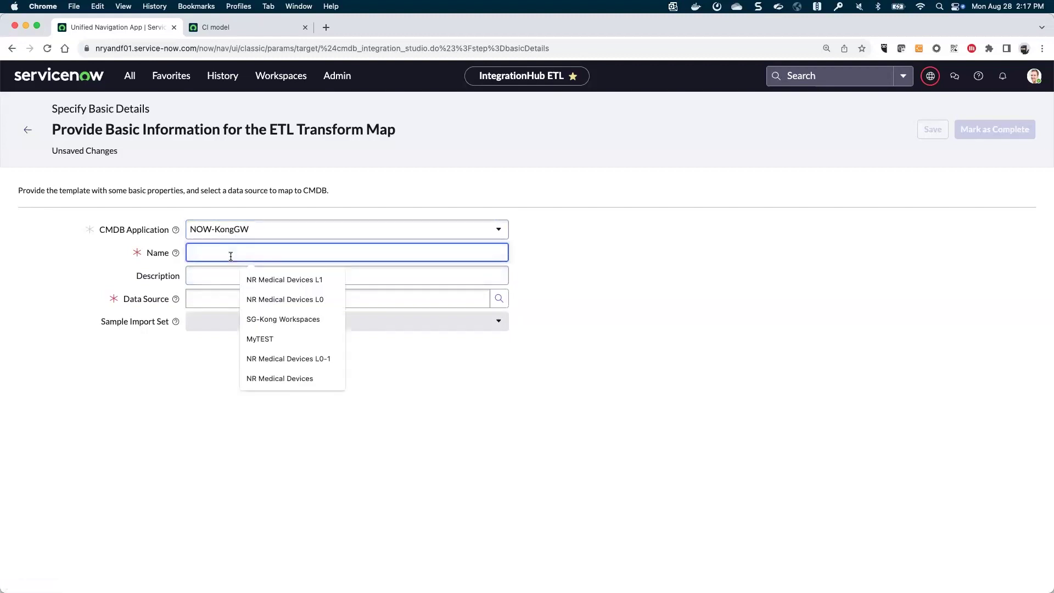
text(Kong Workspaces)
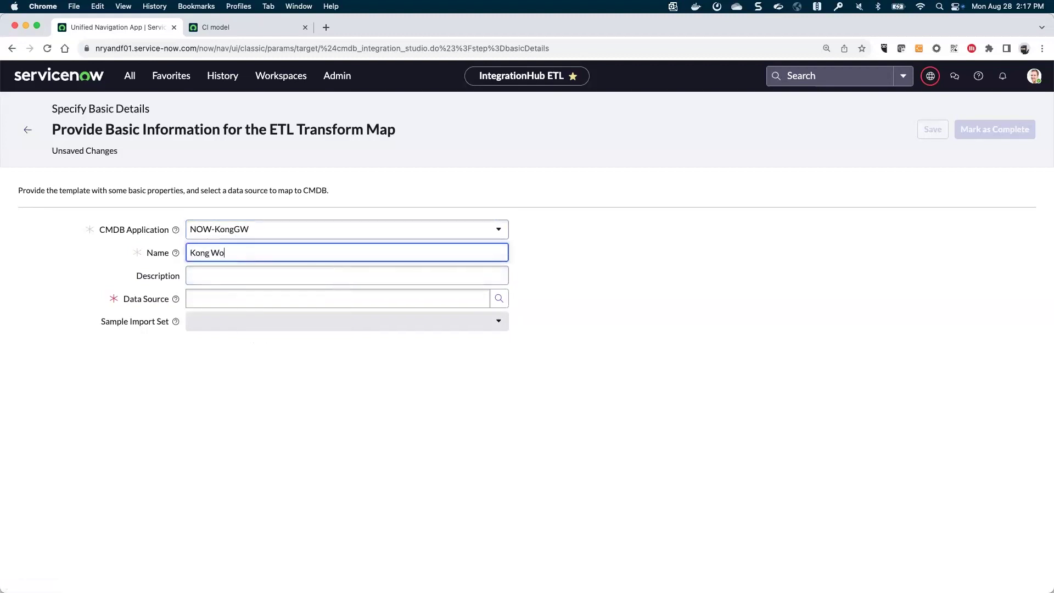
click(347, 276)
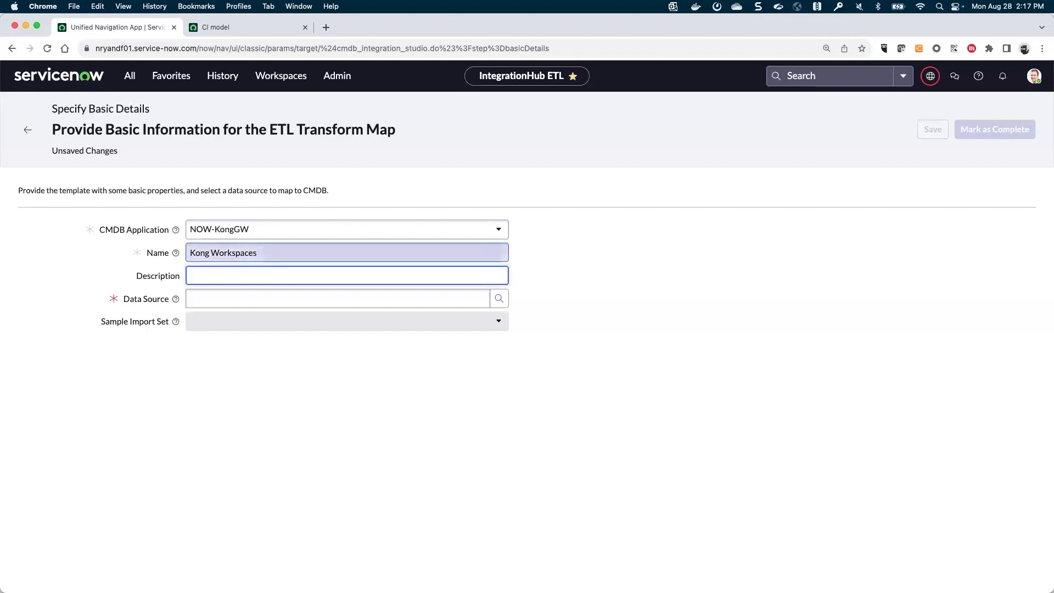
text(Load data f)
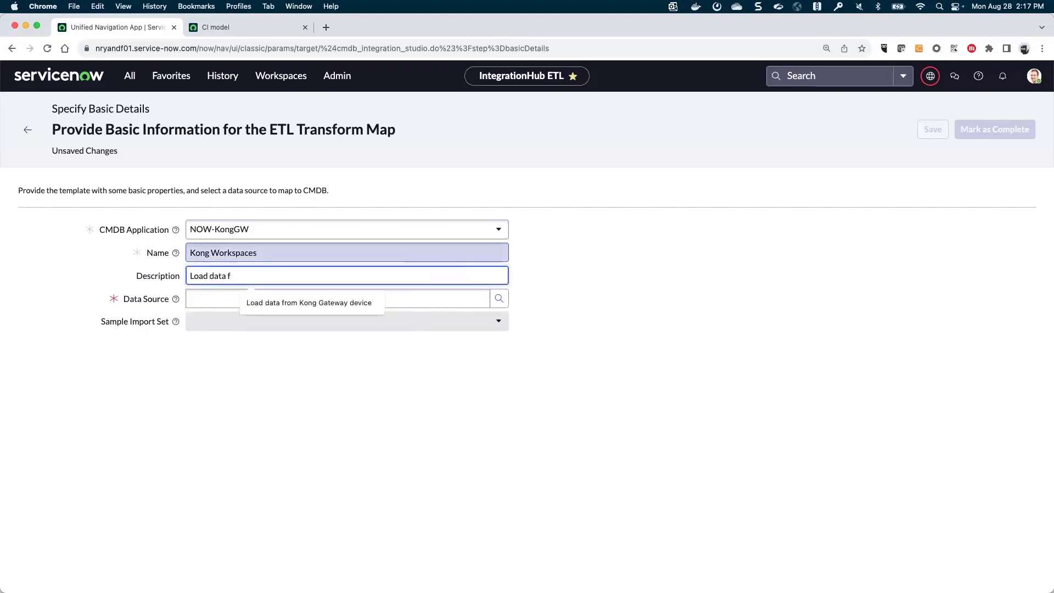
text(rom gat)
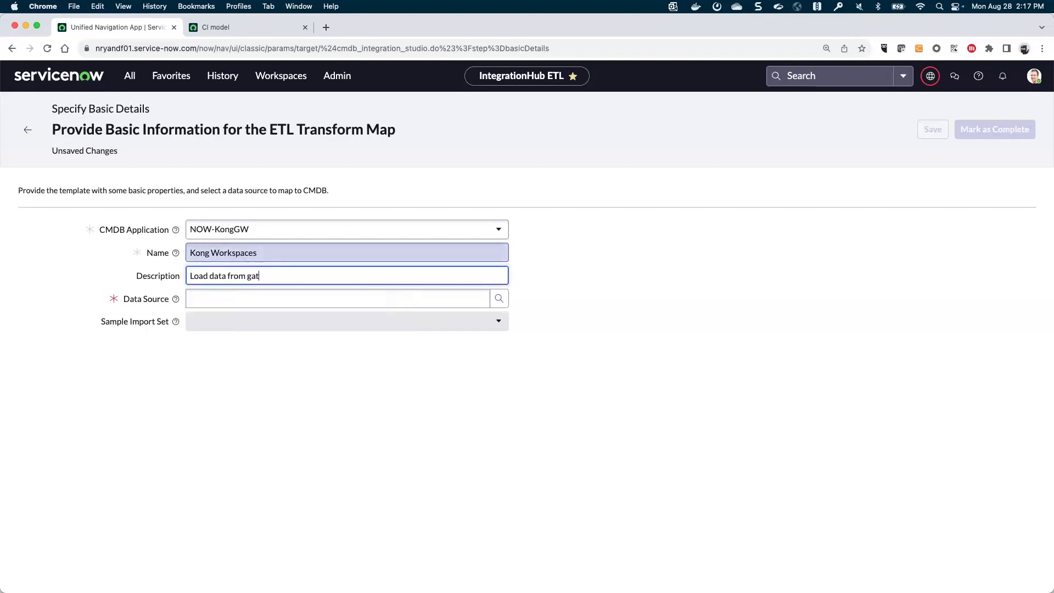
text(eway about workspaces)
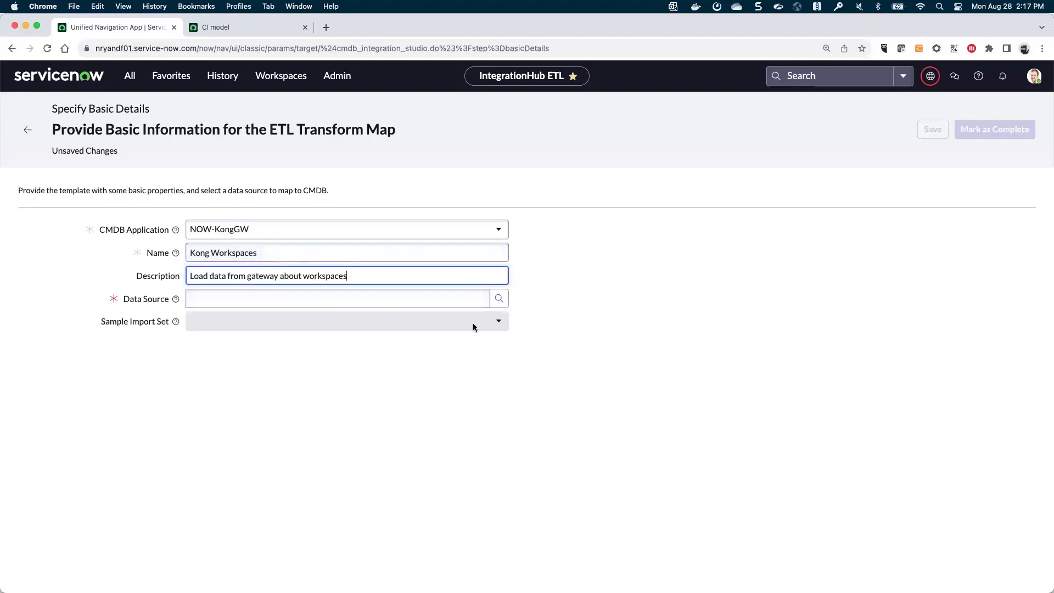
Step: Find data sources whose name contains "workspace" and set the map's Data Source to SG-Kong Workspaces
click(499, 298)
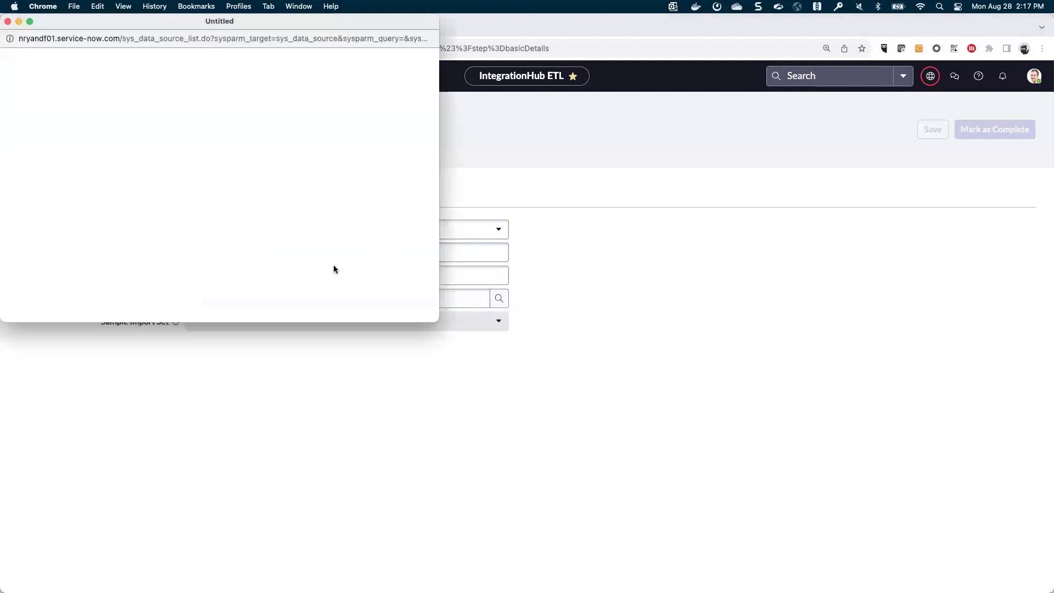
click(80, 119)
text(*workspac)
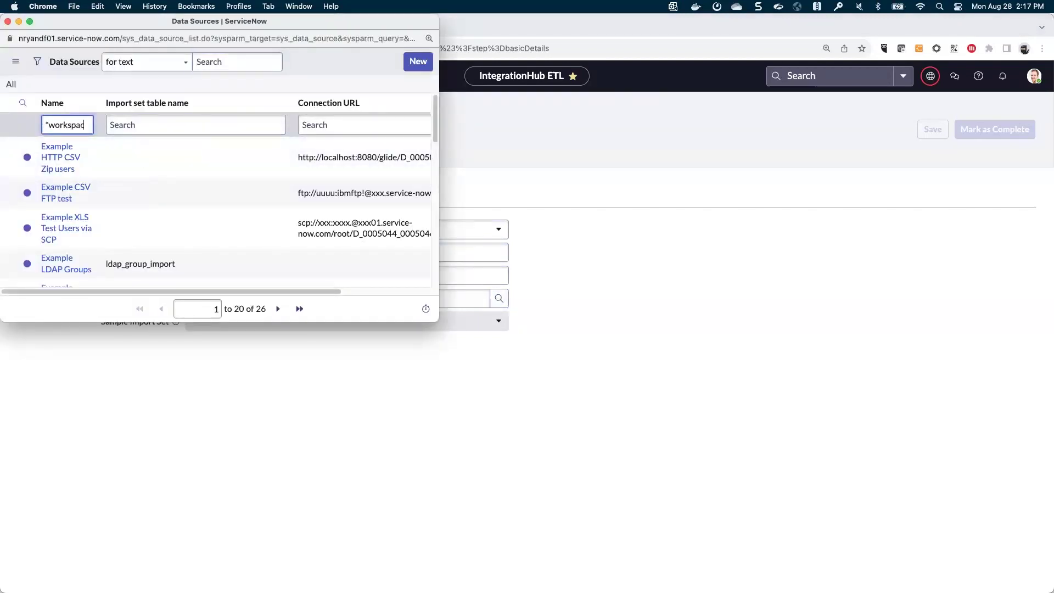
text(e)
key(Return)
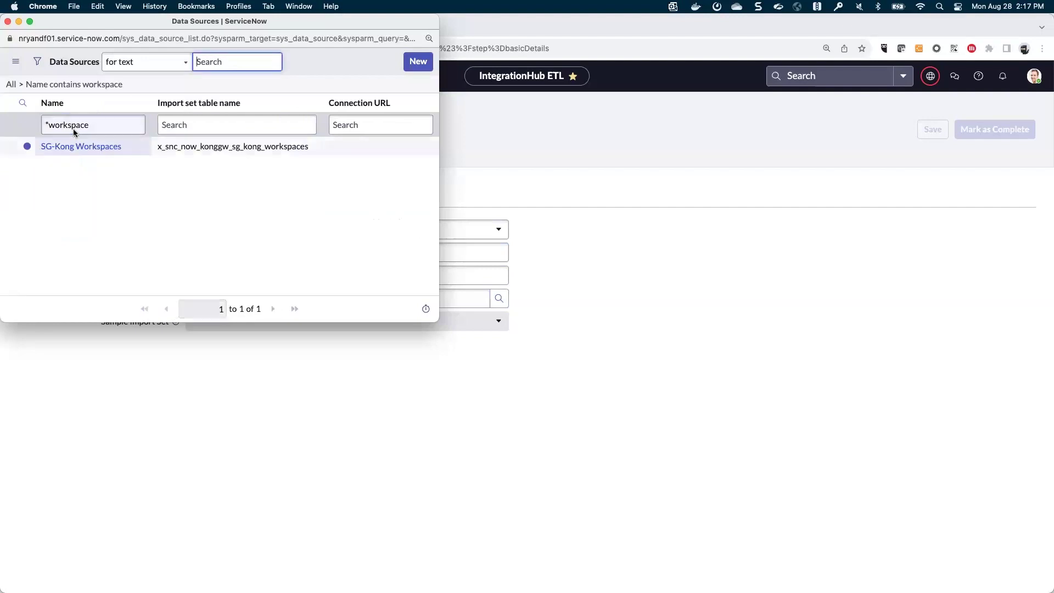
click(62, 147)
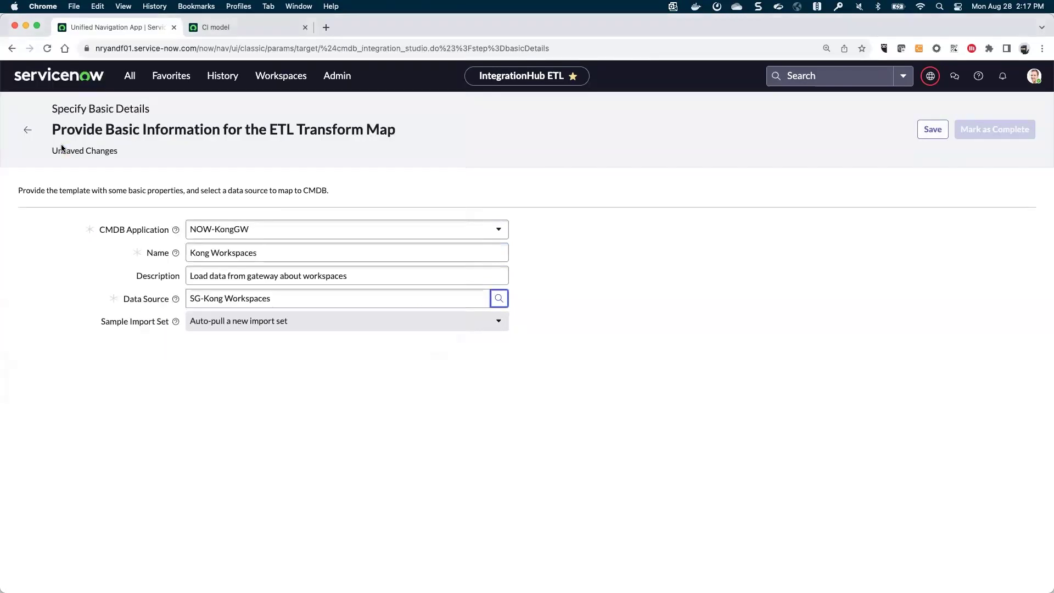
Step: Save and complete the map's basic details, and mark the source data preview and preparation as complete
click(931, 129)
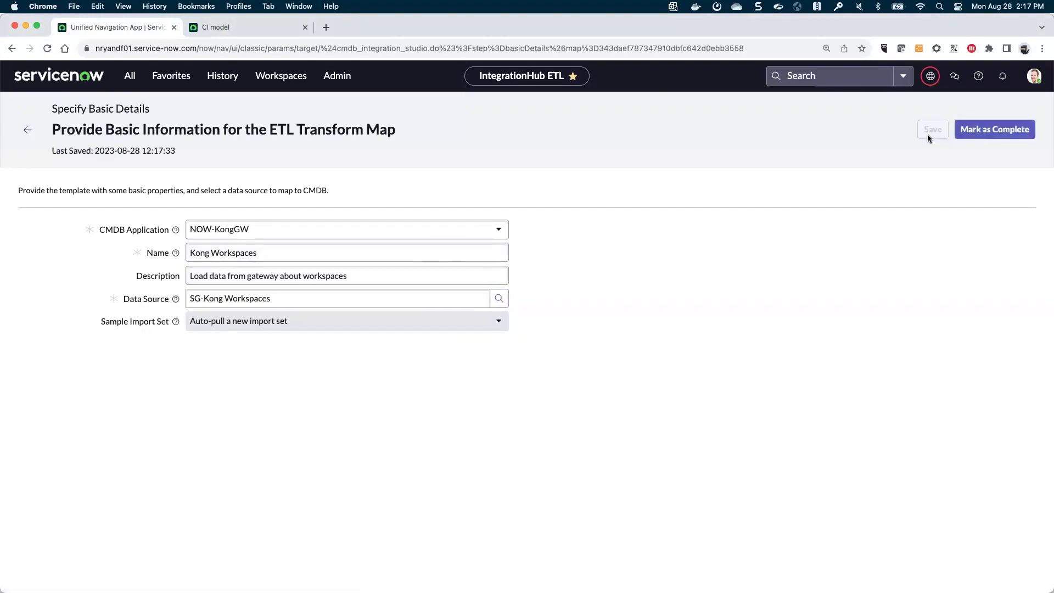
click(979, 136)
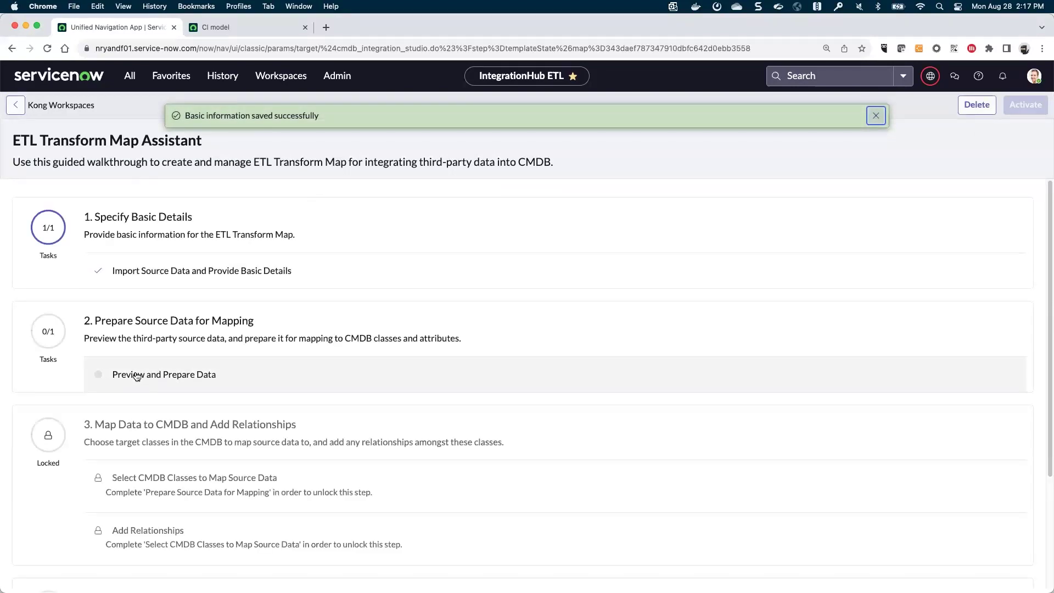
click(136, 375)
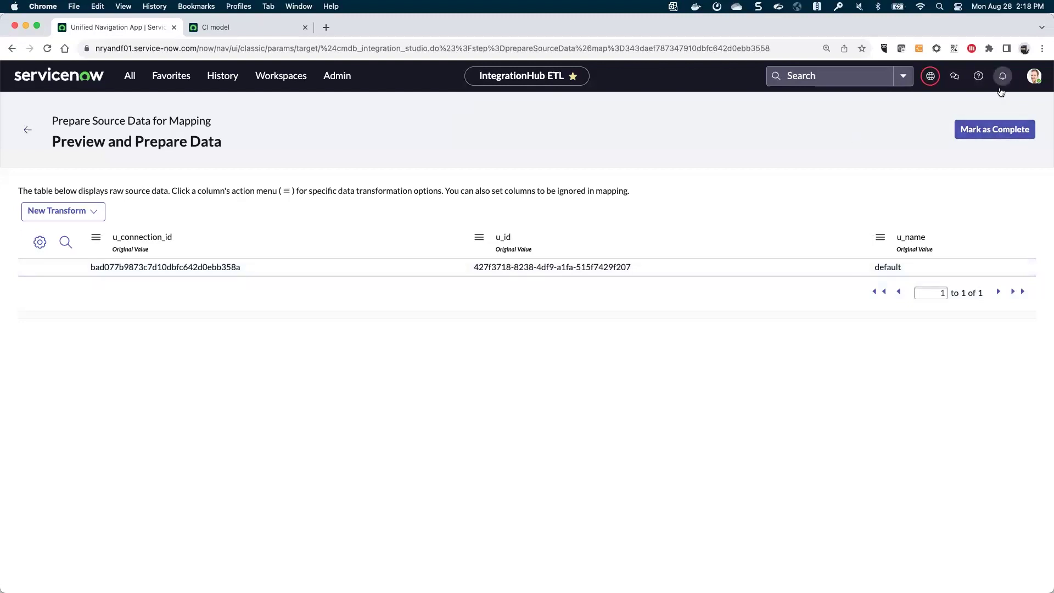
click(979, 132)
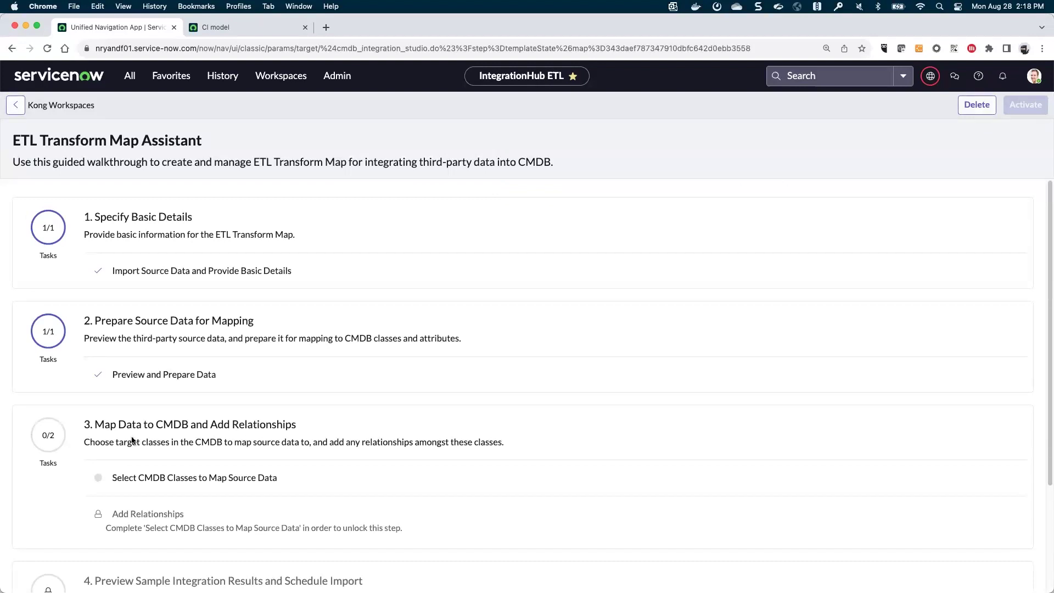
Step: Start the CMDB class selection for the Kong Workspaces map and add Kong Gateway as a target class
click(160, 483)
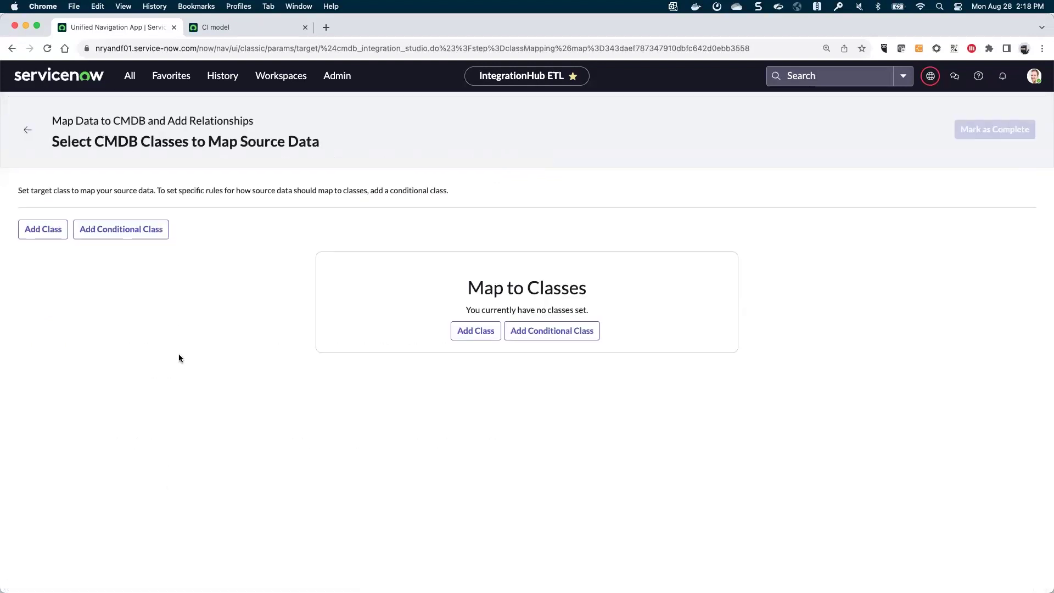
click(36, 231)
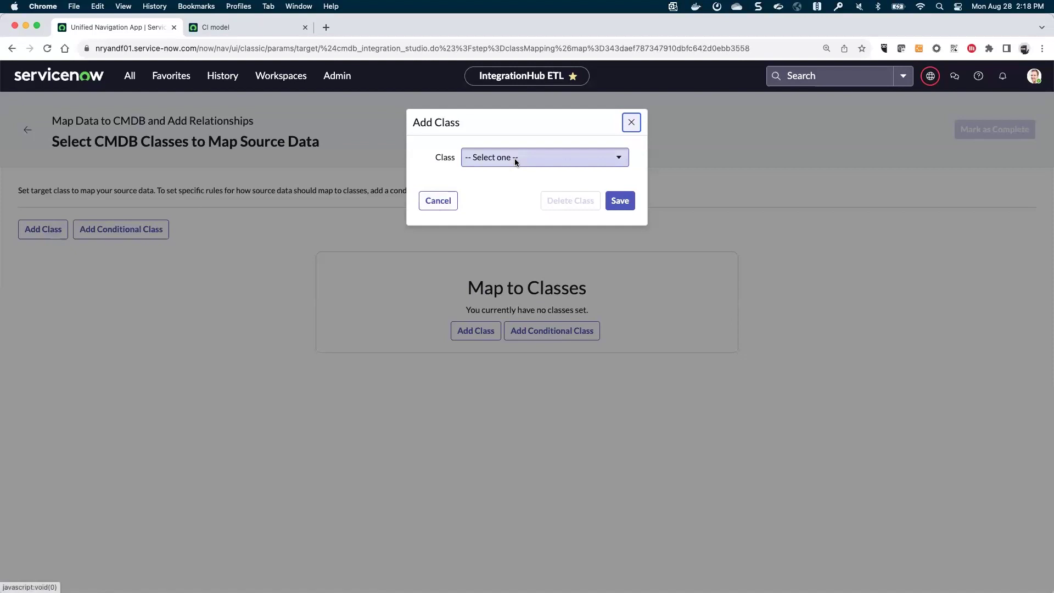
click(515, 161)
text(kong)
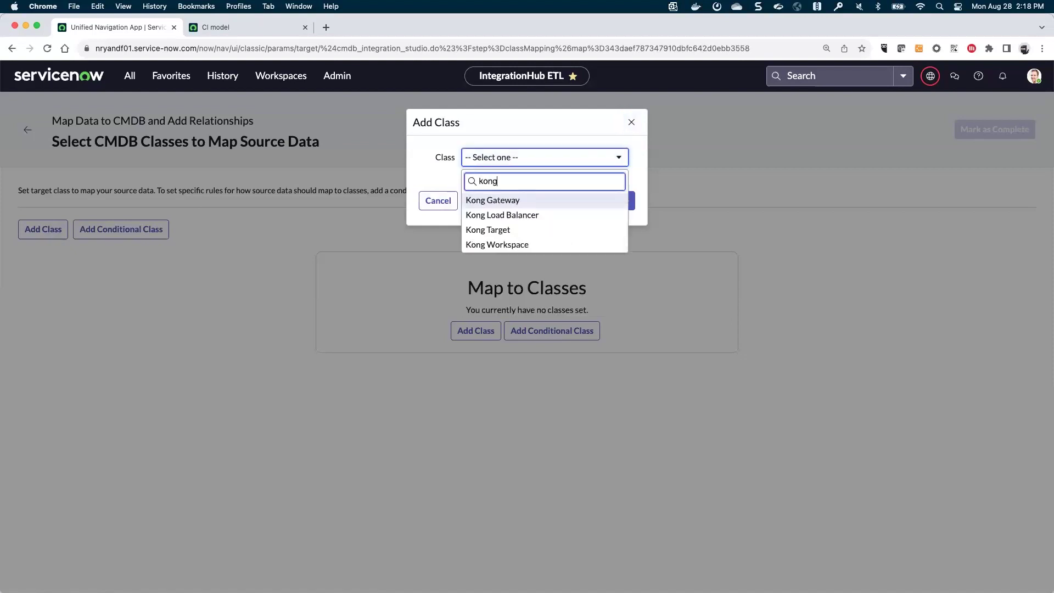
click(506, 200)
click(615, 202)
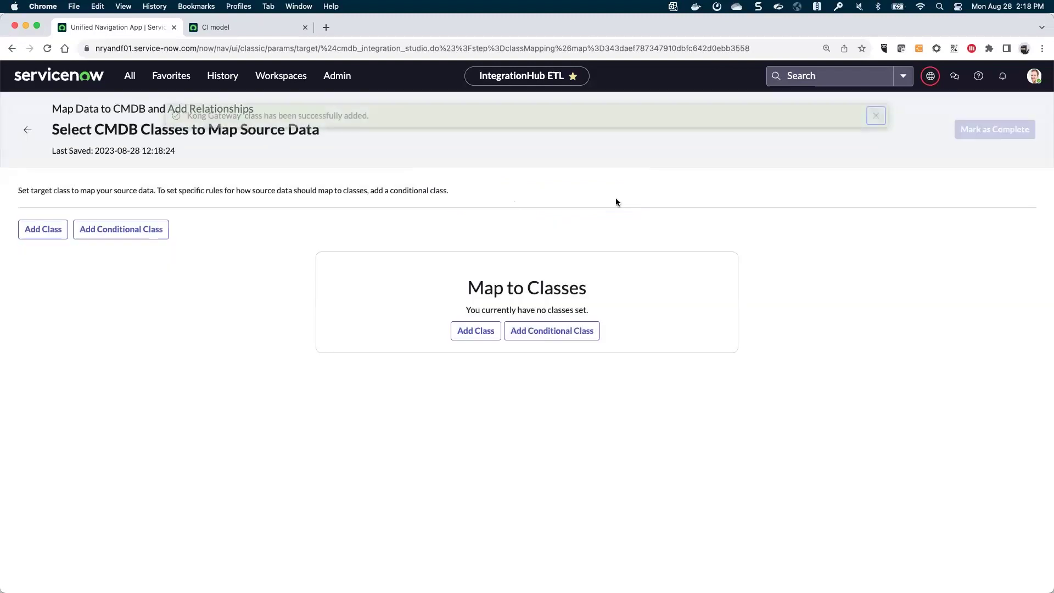
Step: Add Kong Workspace as a second target class in the map
click(36, 235)
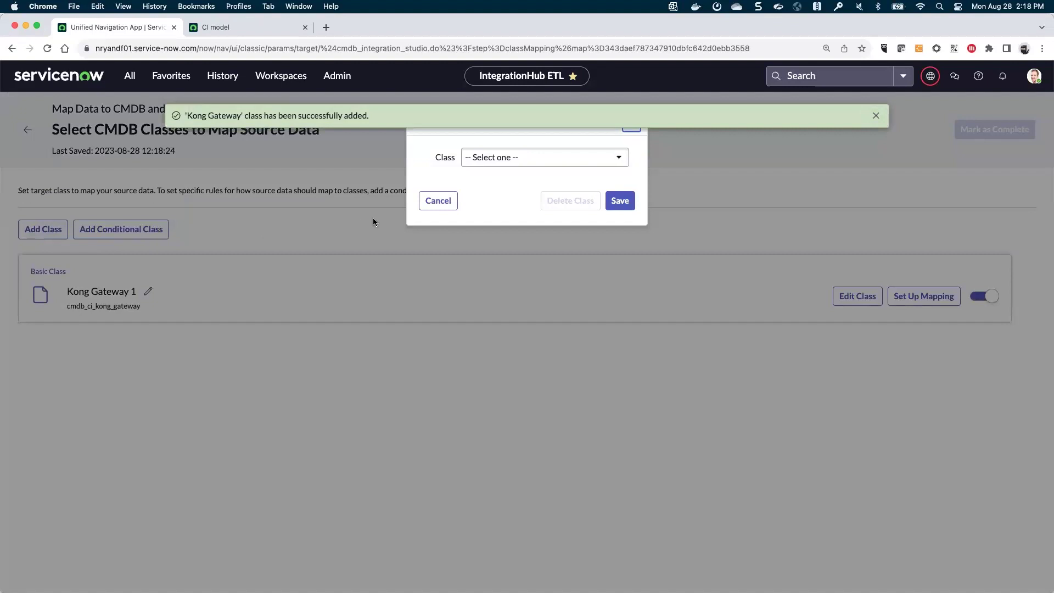
click(538, 163)
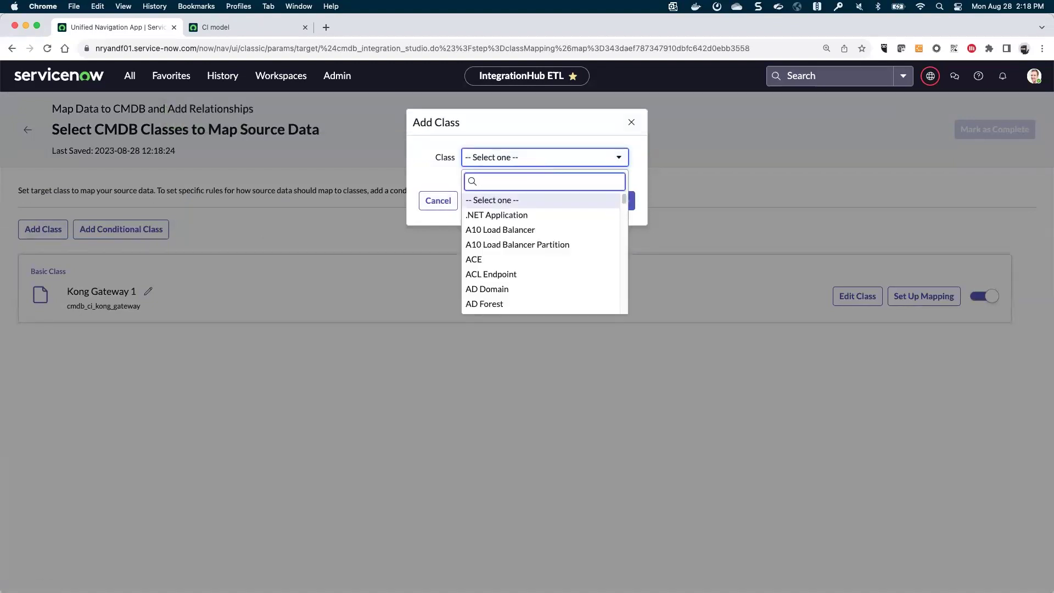
text(kong)
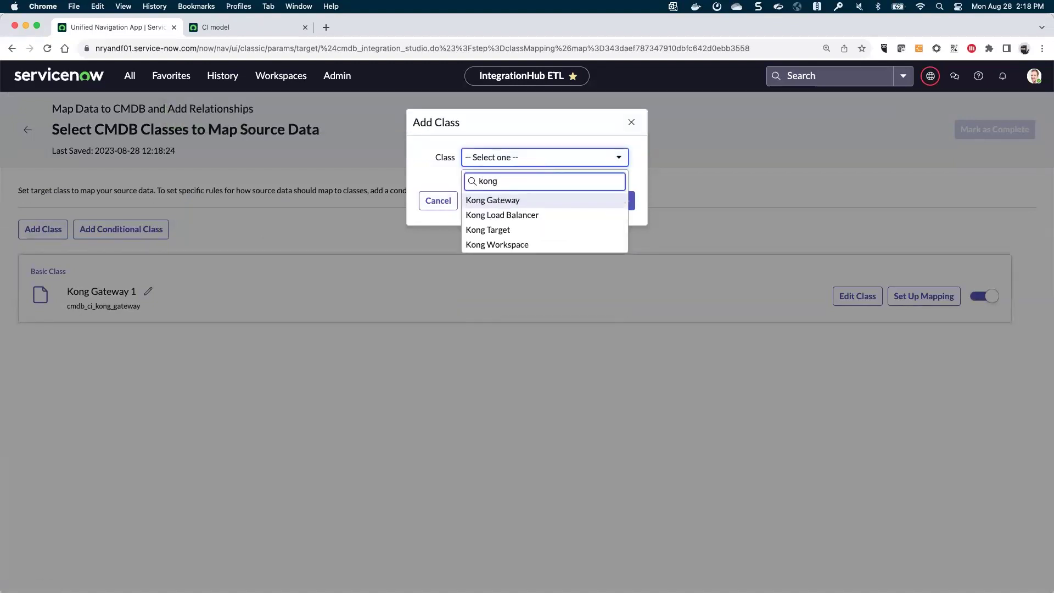
click(535, 244)
click(608, 205)
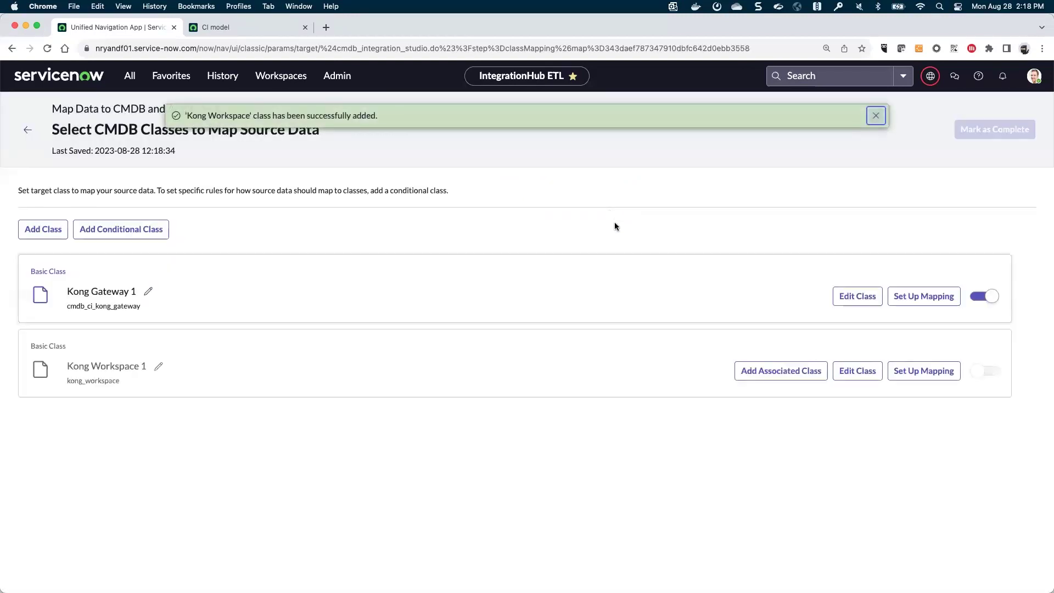
Step: Map the u_connection_id column to the Source Native Key of Kong Gateway 1 and return to the class list
click(920, 299)
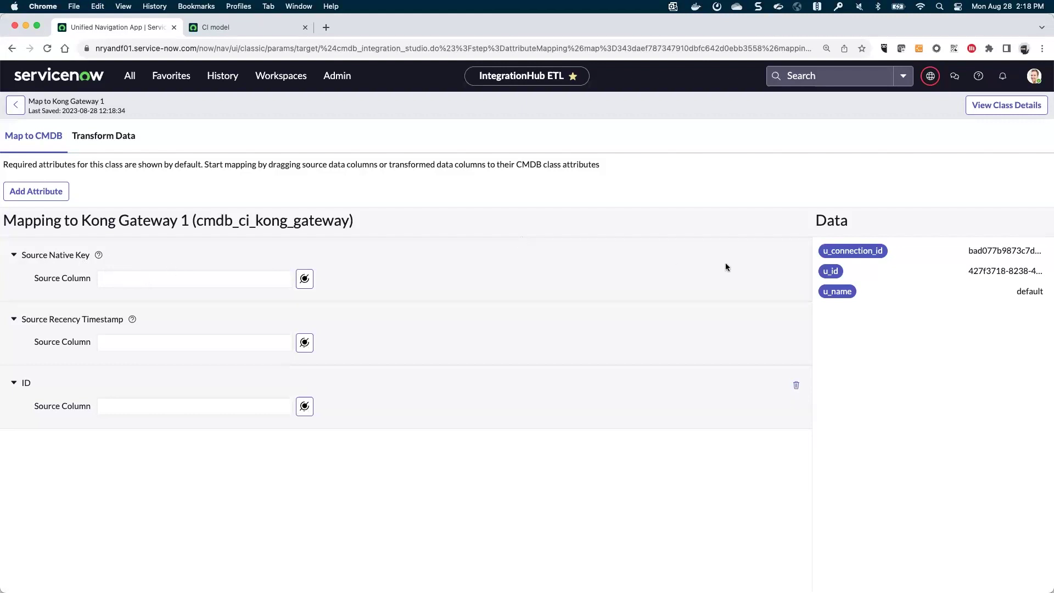
drag(848, 252, 205, 281)
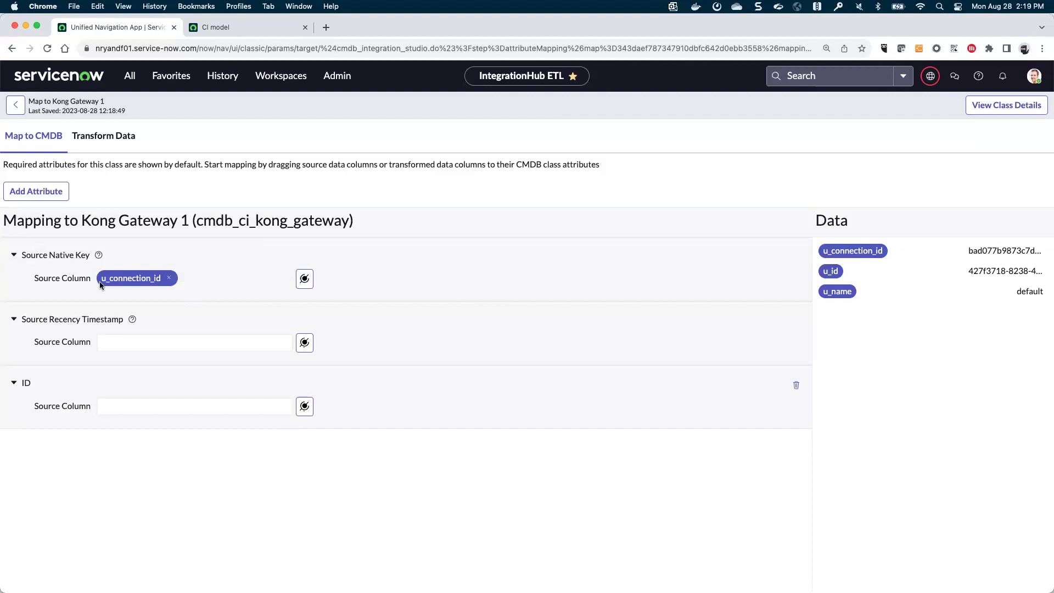
click(16, 108)
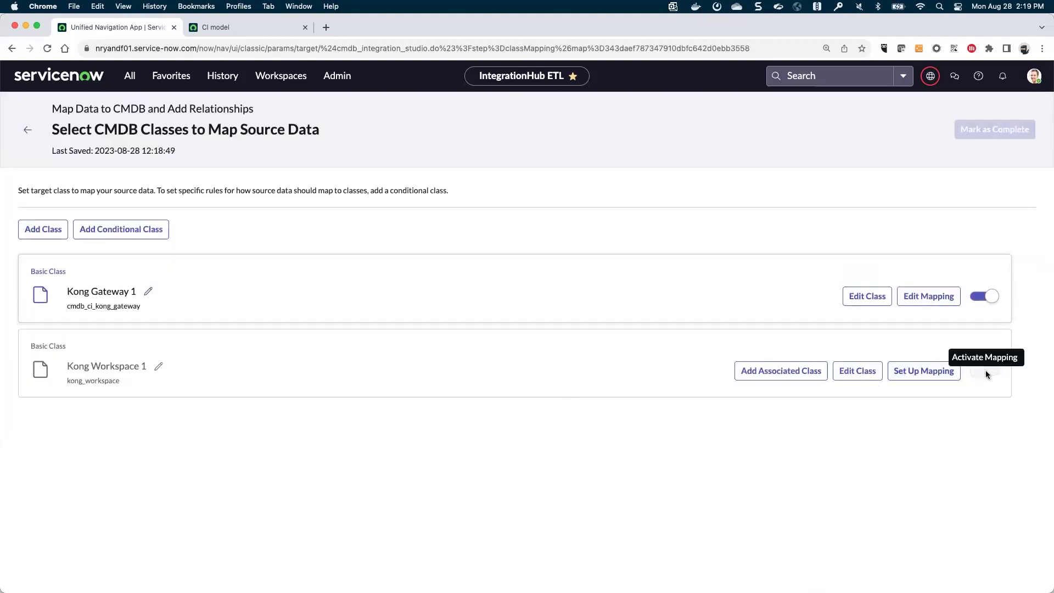
Step: Set up the Kong Workspace 1 mapping with u_id as the source column for both Source Native Key and ID
click(861, 373)
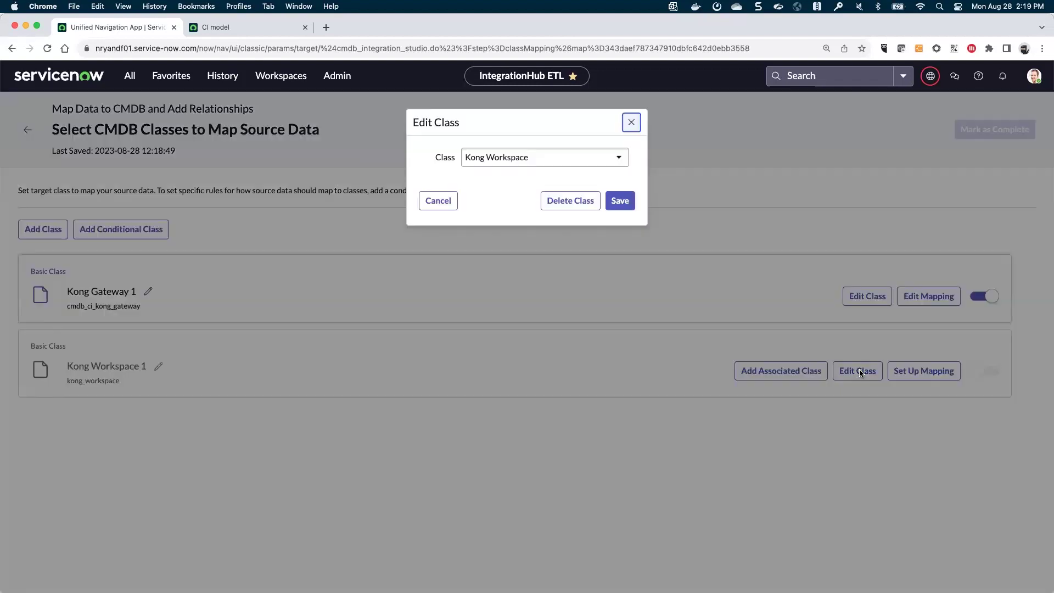
click(438, 201)
click(933, 368)
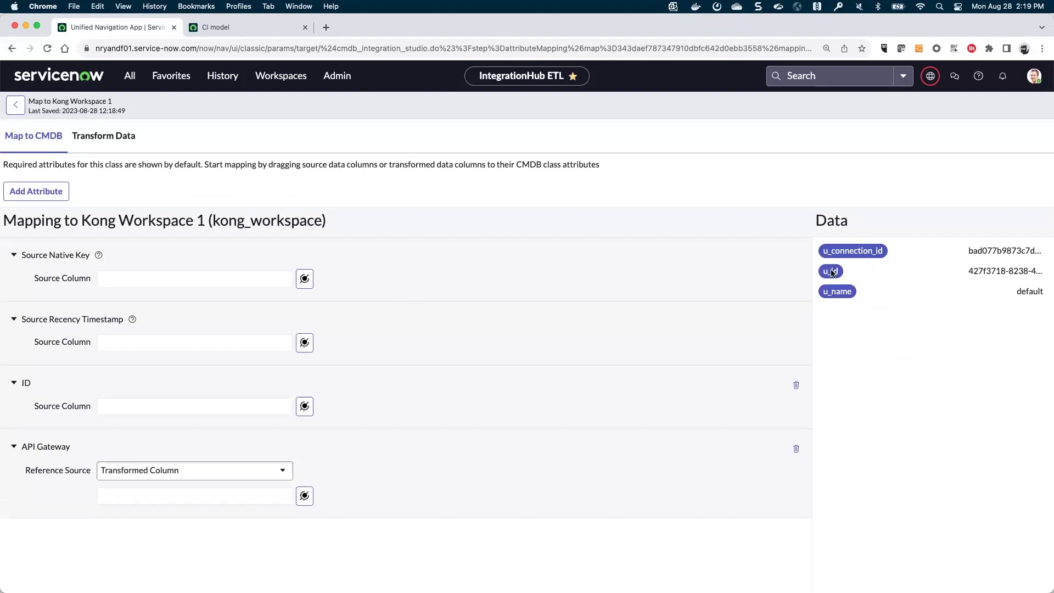
drag(832, 272, 228, 281)
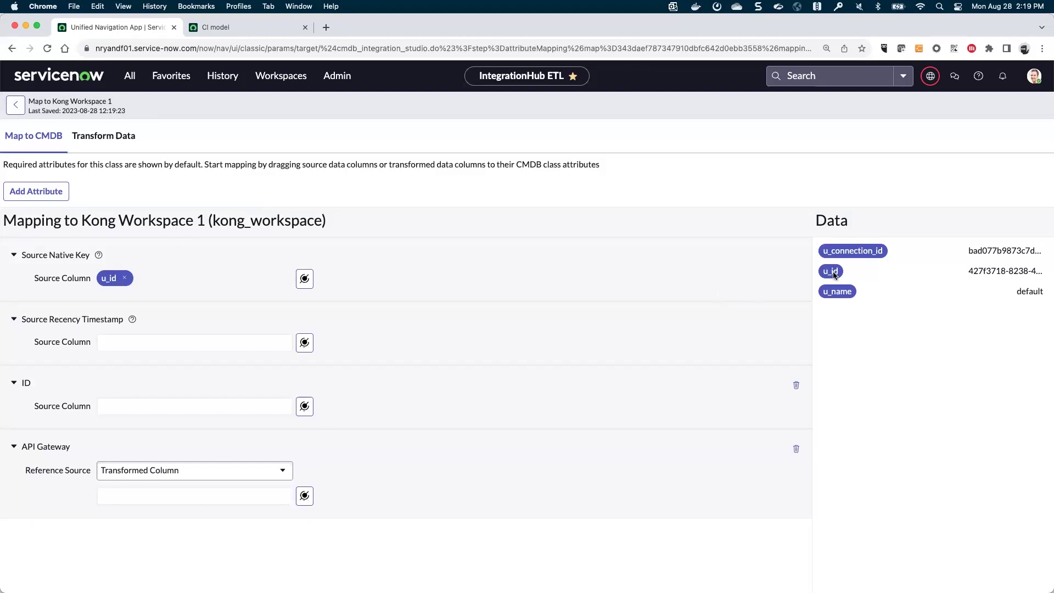
drag(833, 273, 189, 407)
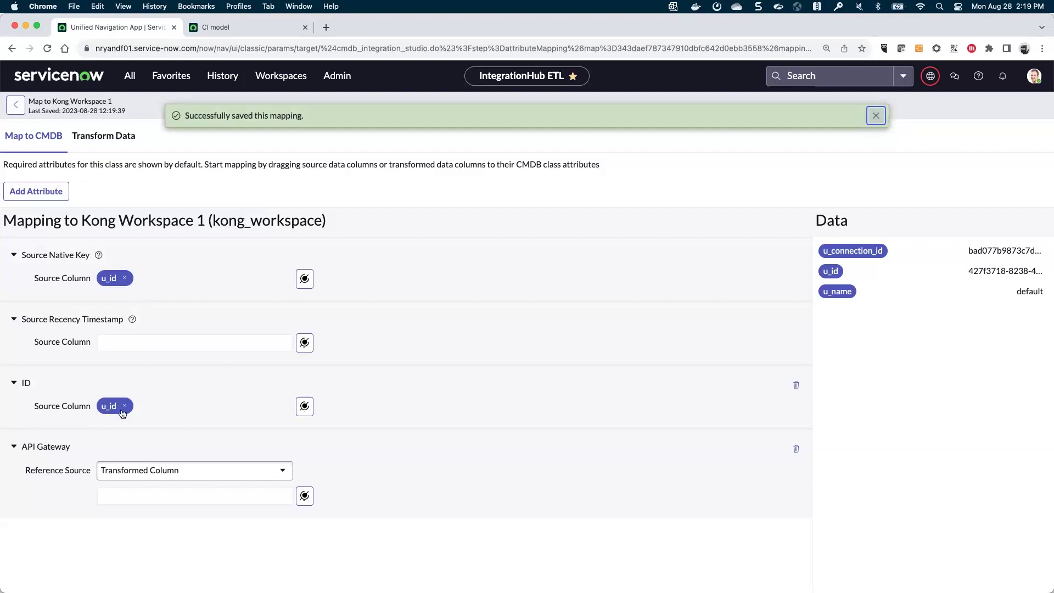
Step: Set the API Gateway attribute's reference source to Basic Class and choose Kong Gateway 1
click(225, 468)
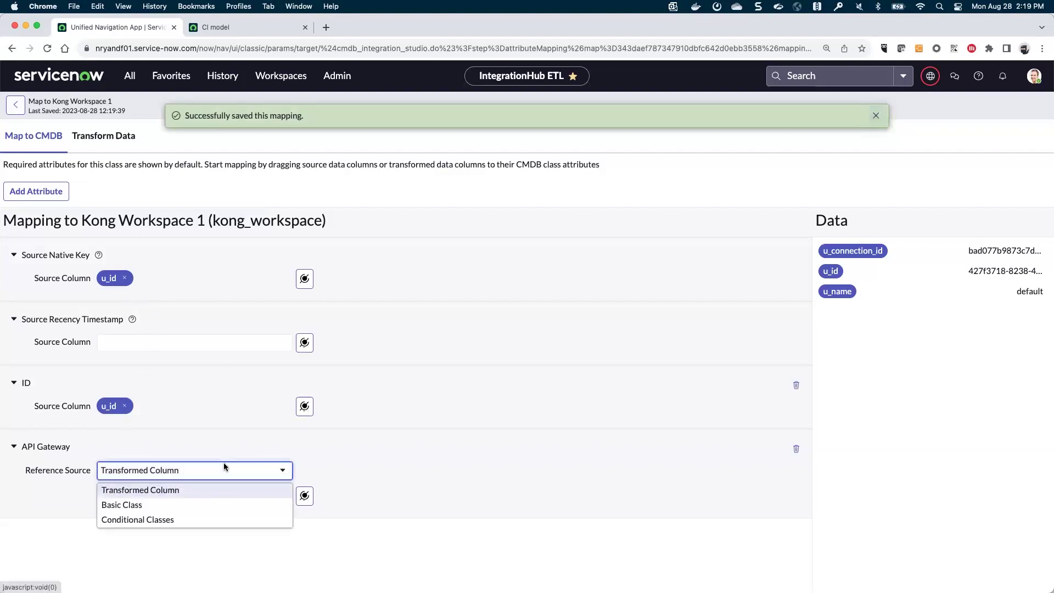
click(206, 505)
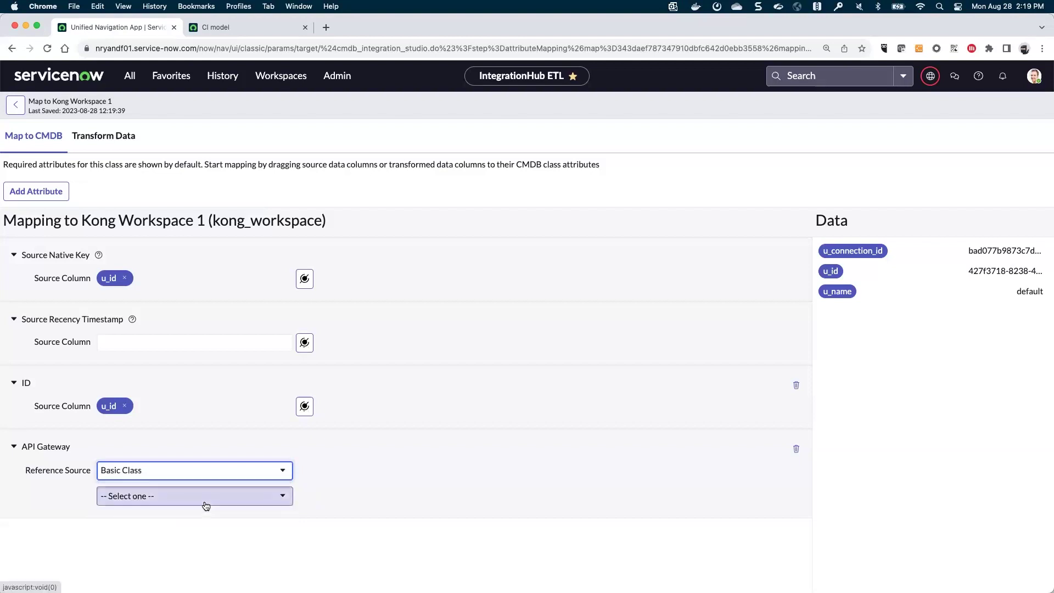
click(199, 495)
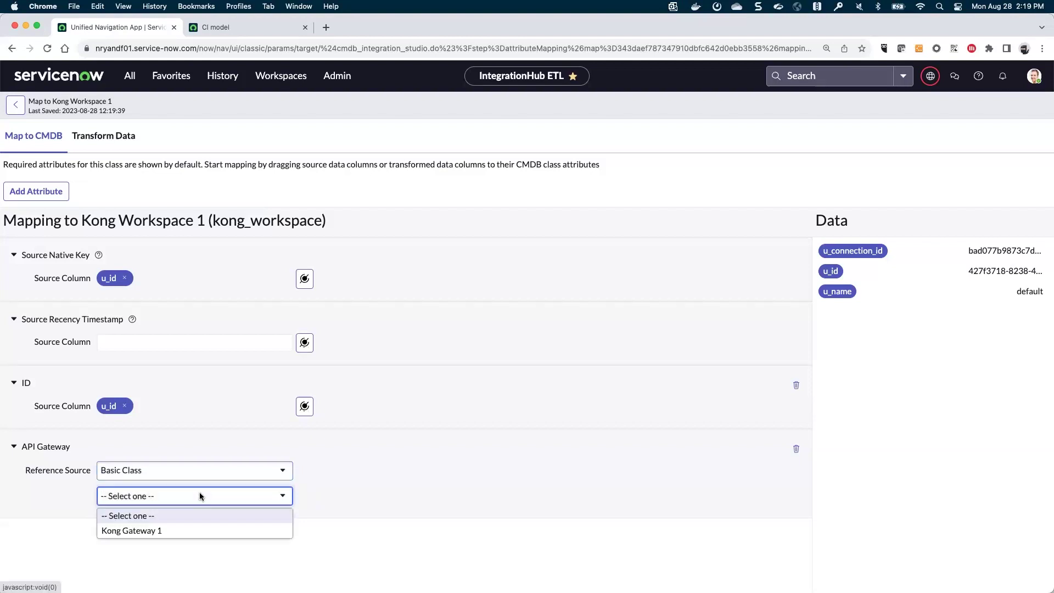
click(183, 530)
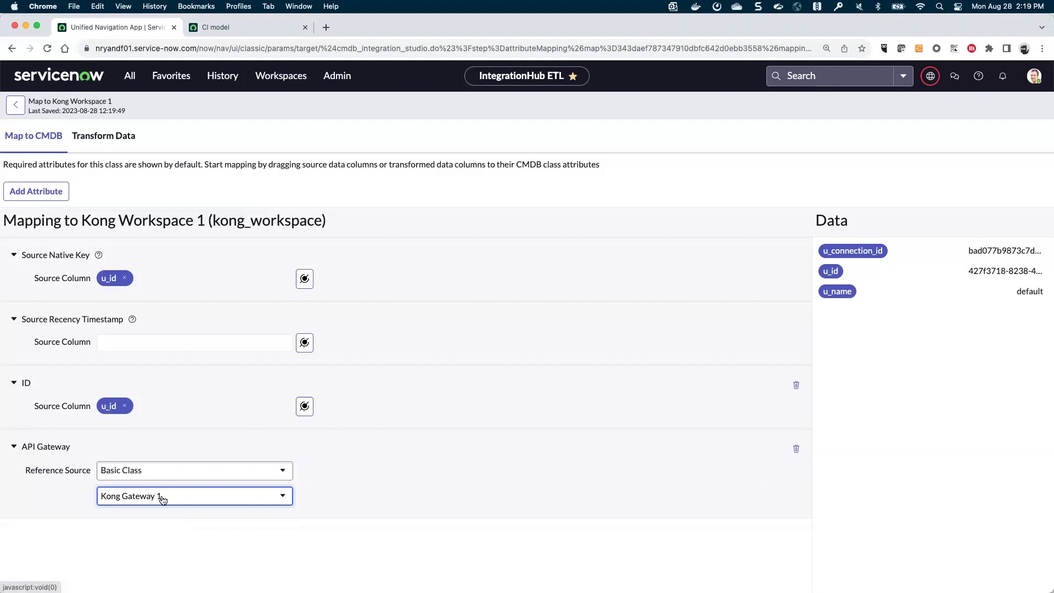
Step: Add the Name attribute to the Kong Workspace 1 mapping, map u_name to it, and return to the class list
click(36, 192)
click(542, 162)
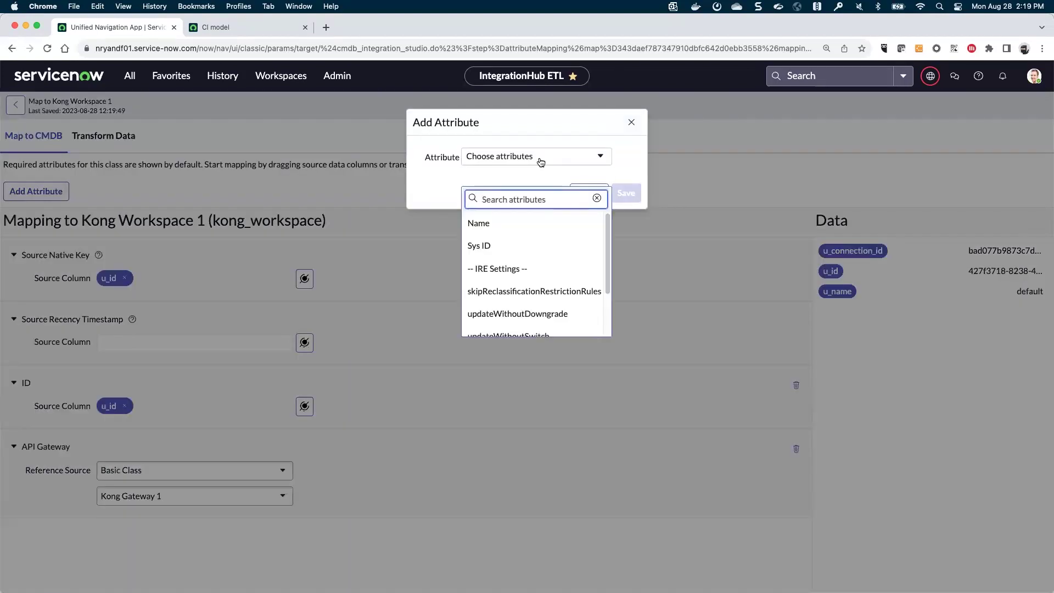
click(479, 226)
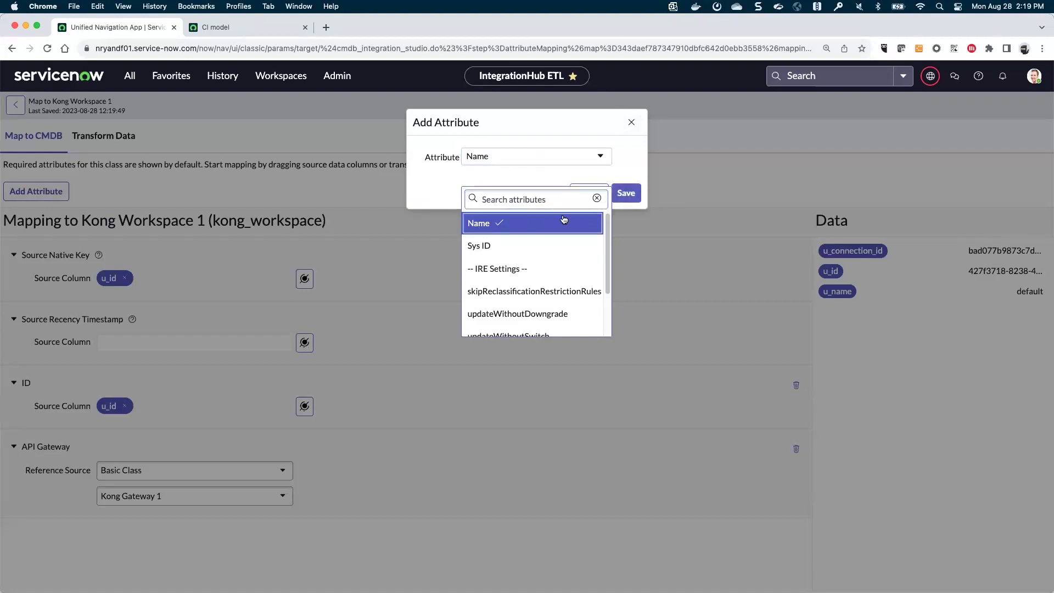
click(640, 194)
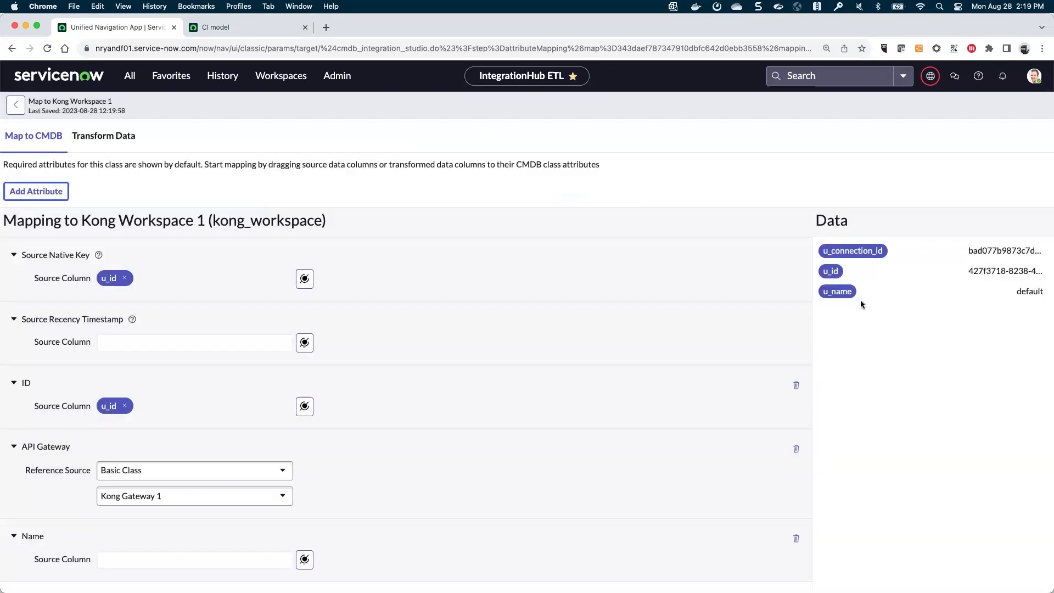
drag(841, 293, 182, 558)
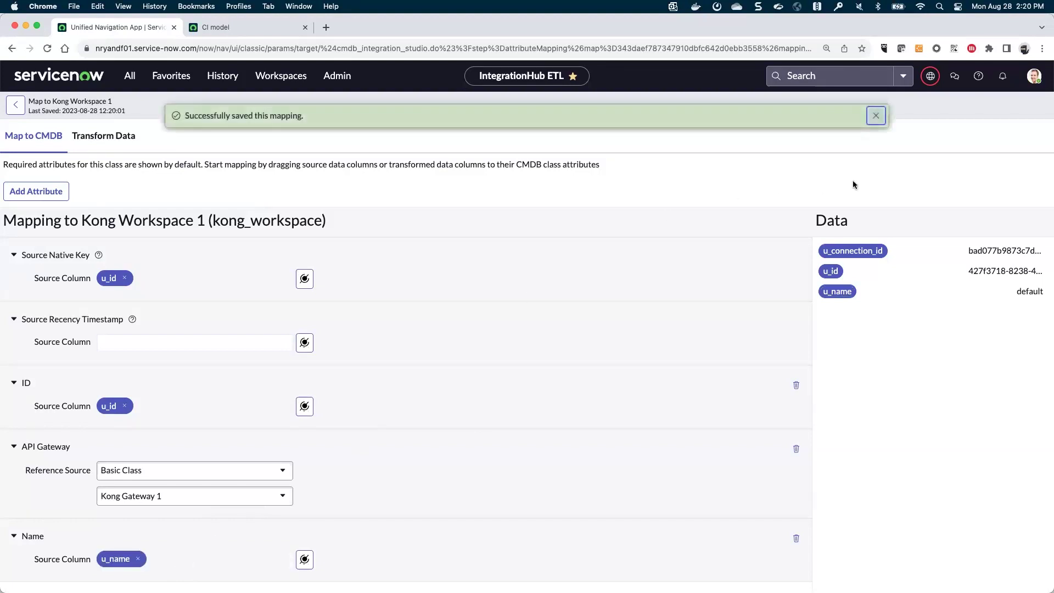
click(875, 115)
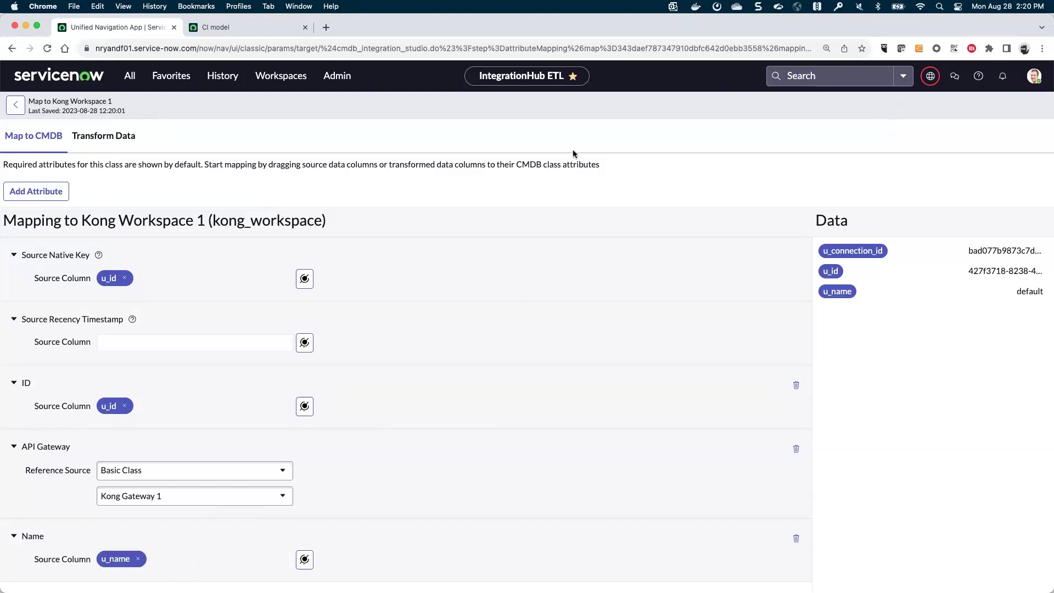
click(15, 106)
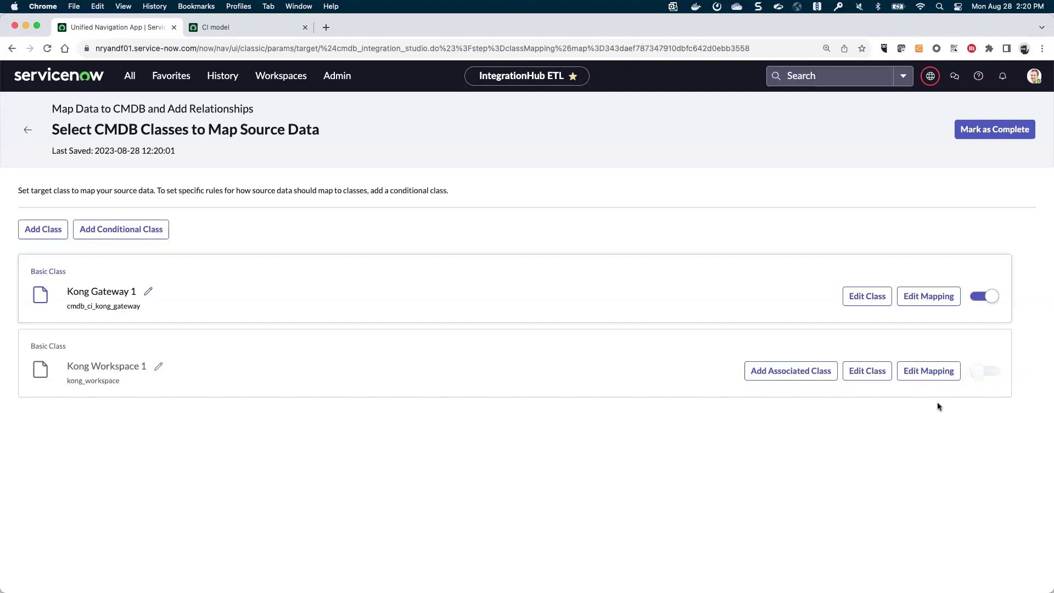
Step: Associate the Kong Workspace 1 class with Kong Gateway 1 and save the association
click(788, 372)
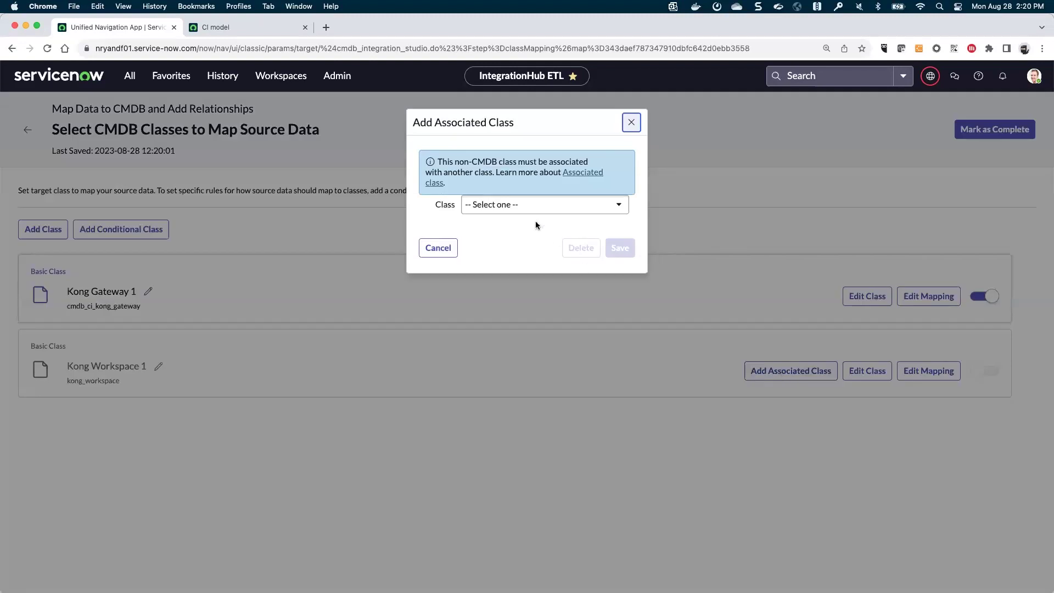
click(501, 204)
click(503, 237)
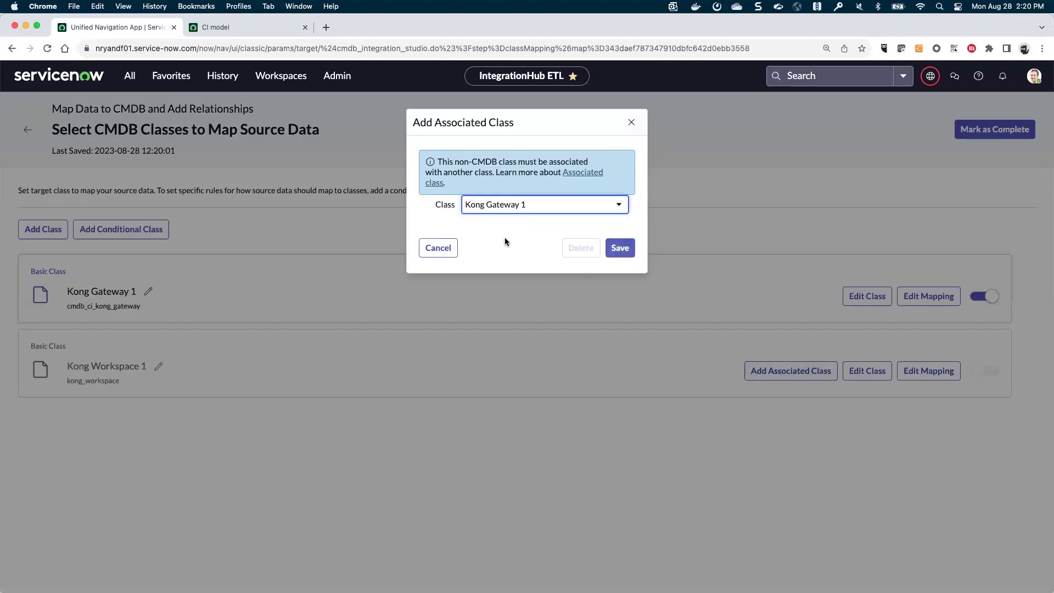
click(619, 248)
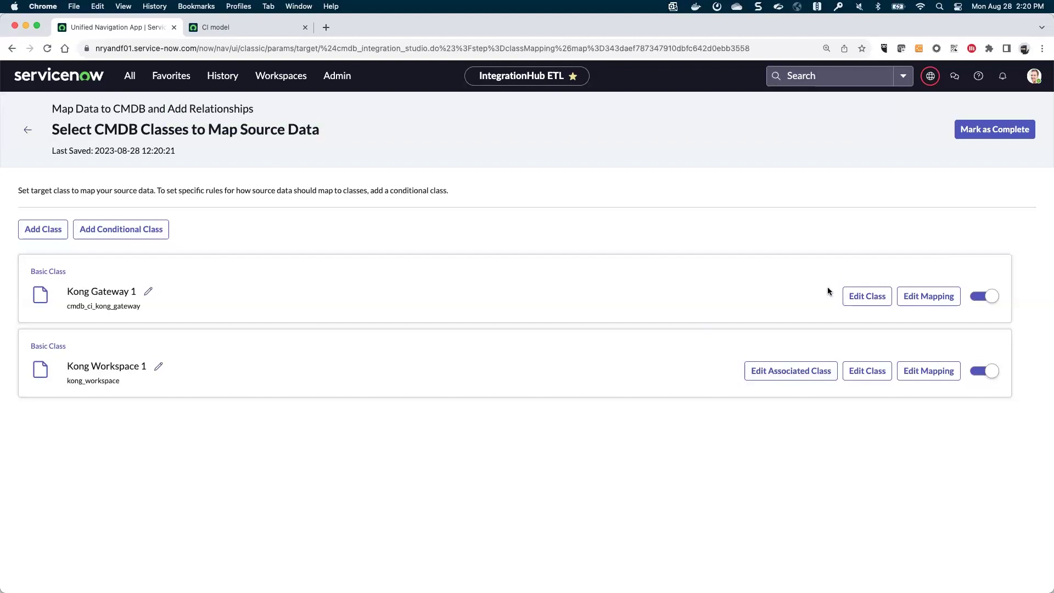
Step: Mark the CMDB class mapping as complete, and complete the Add Relationships task without adding any relationships
click(991, 130)
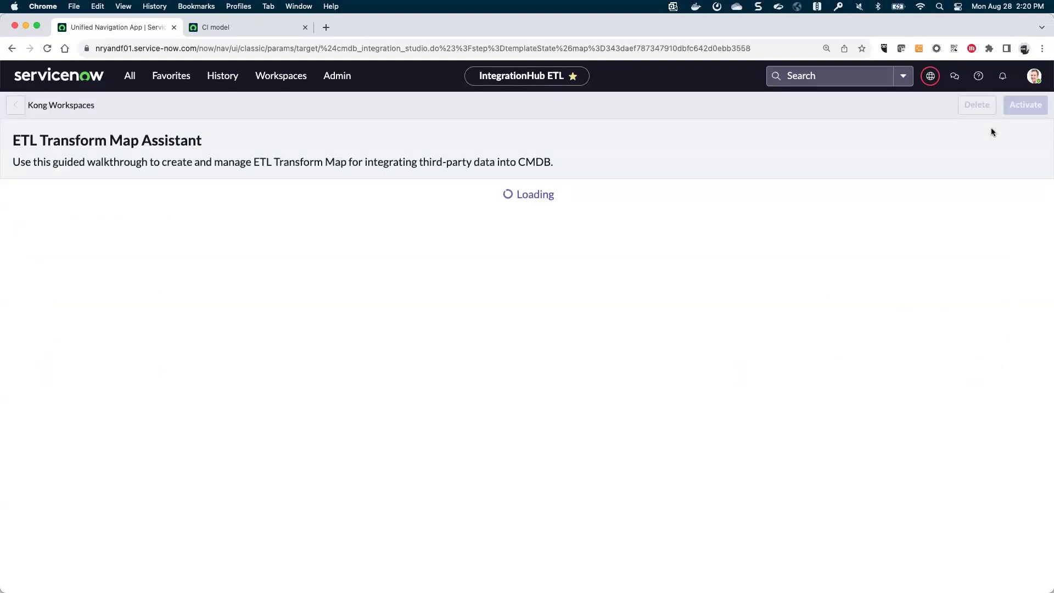
click(140, 514)
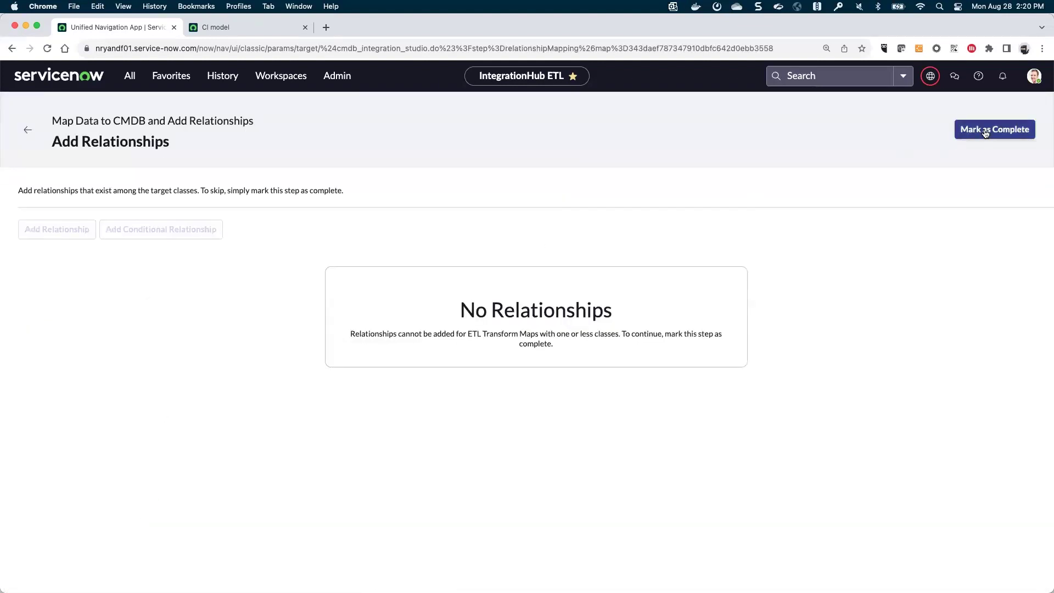
click(986, 131)
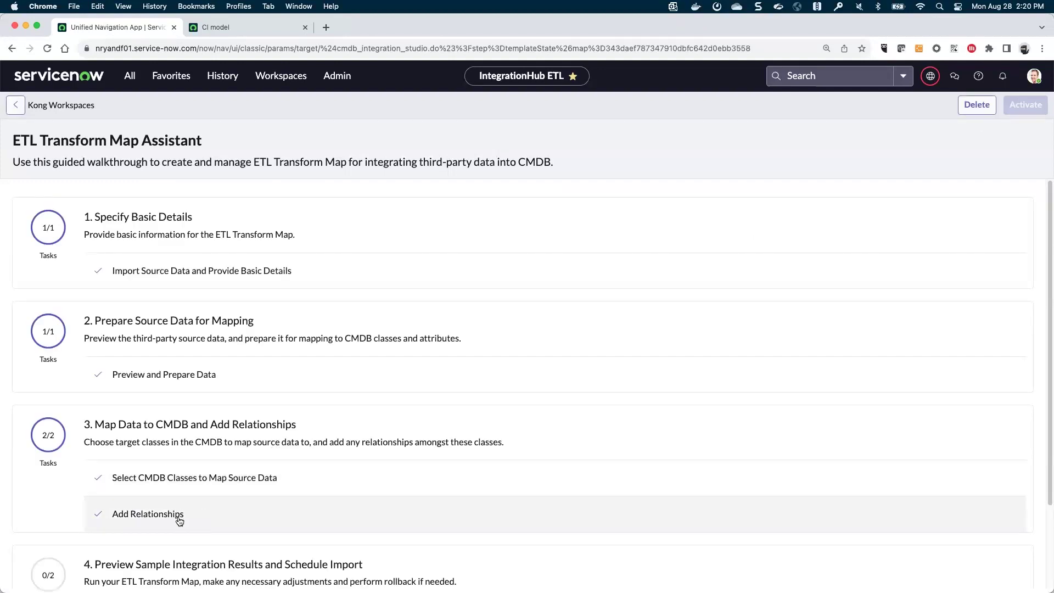
Step: Run the test integration for the Kong Workspaces map and view the sample results for the Kong Workspace class
scroll(170, 516, down, 3)
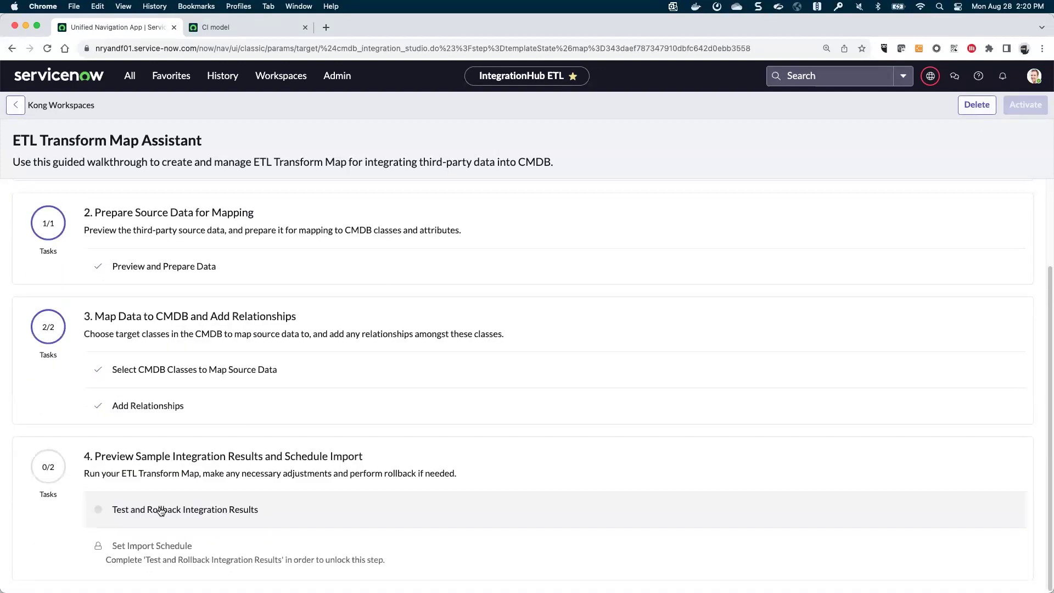
click(161, 510)
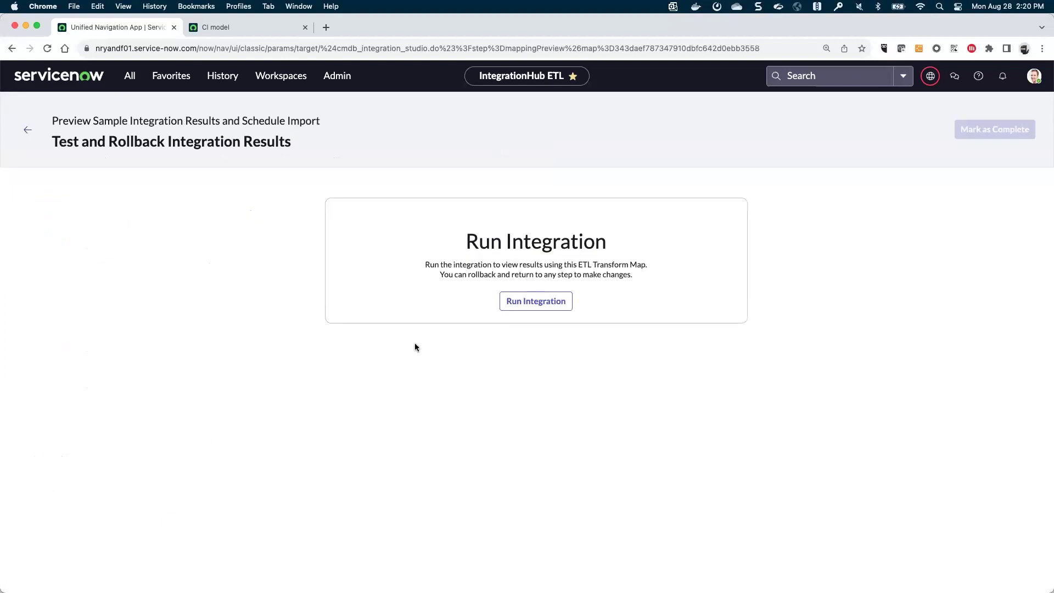
click(518, 303)
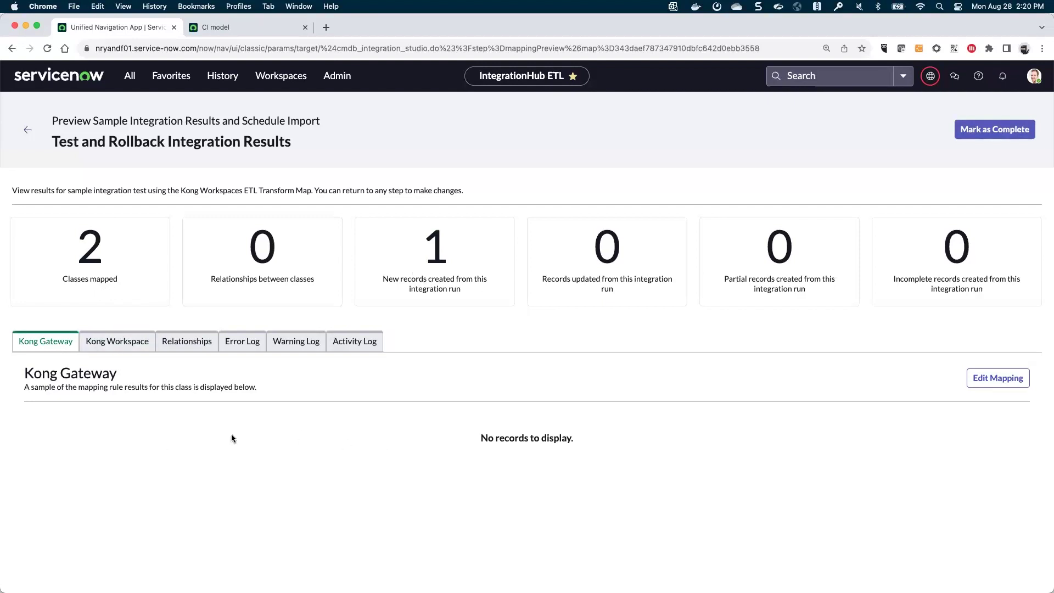
click(118, 344)
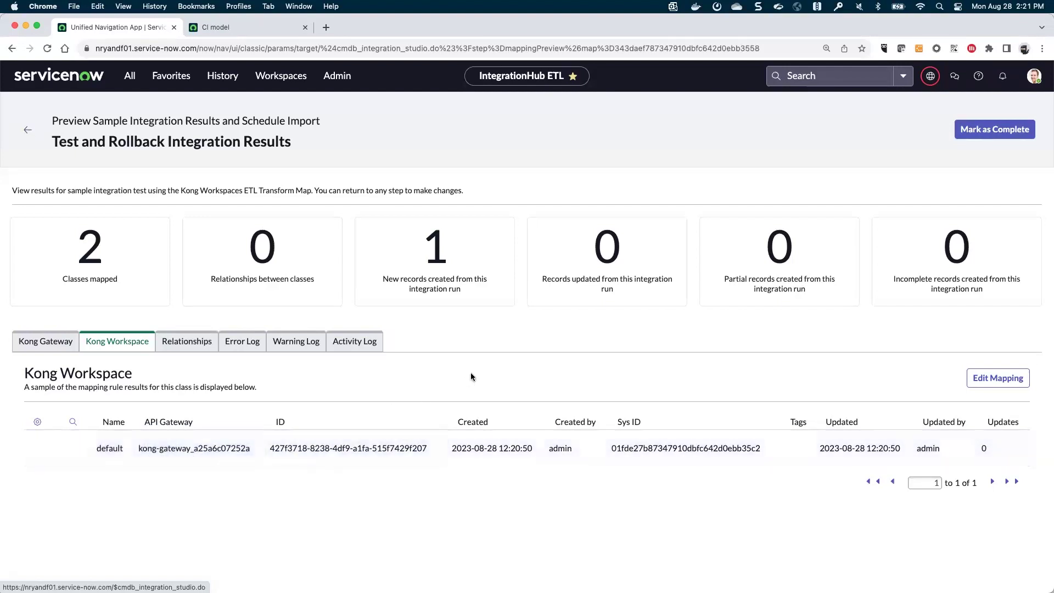
Step: Mark the Test and Rollback Integration Results task of the Kong Workspaces map as complete
click(1010, 131)
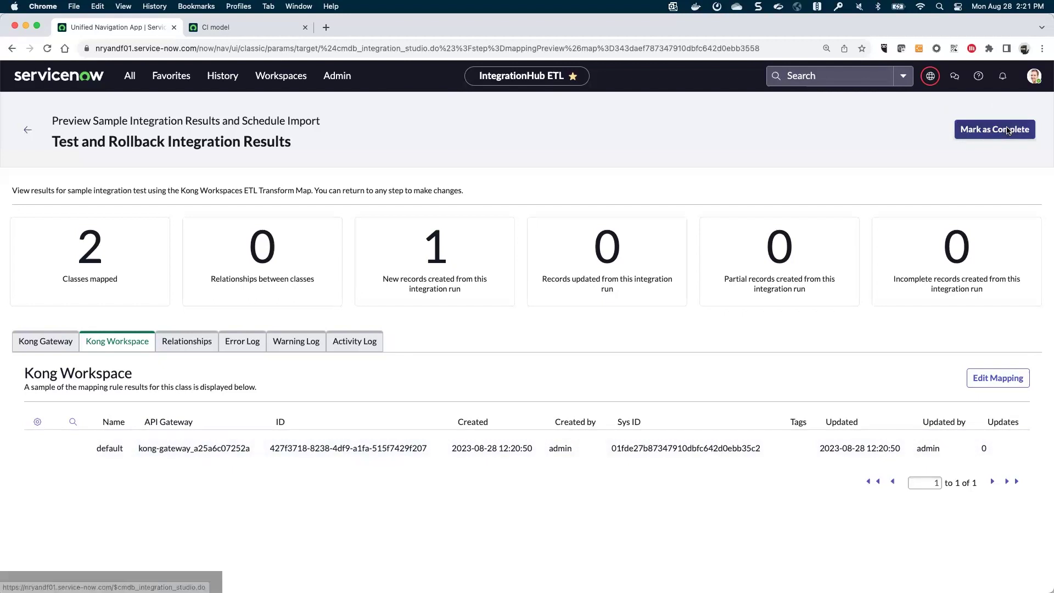
click(517, 191)
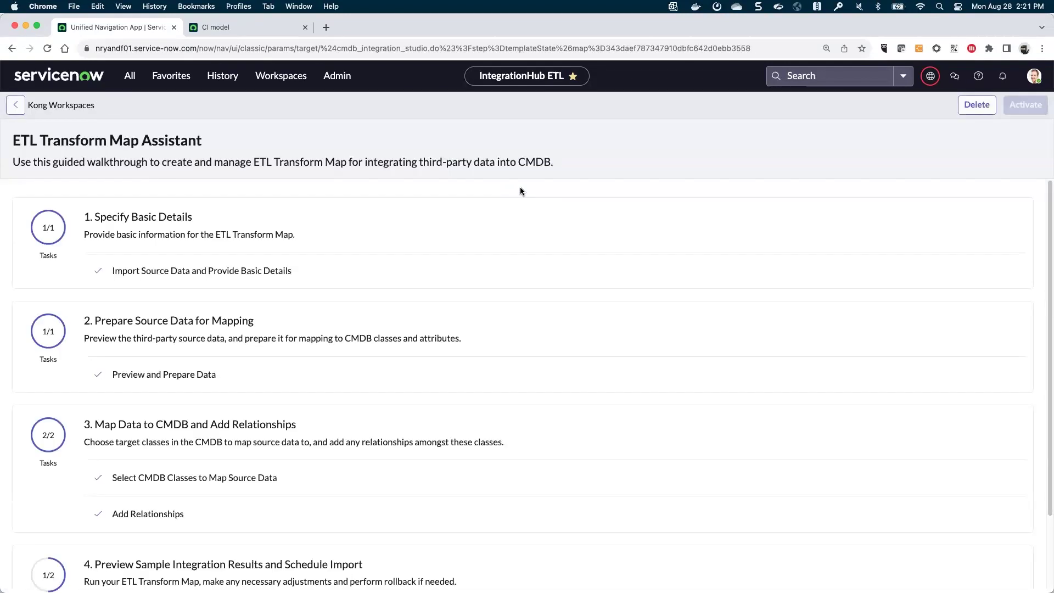
scroll(388, 258, up, 3)
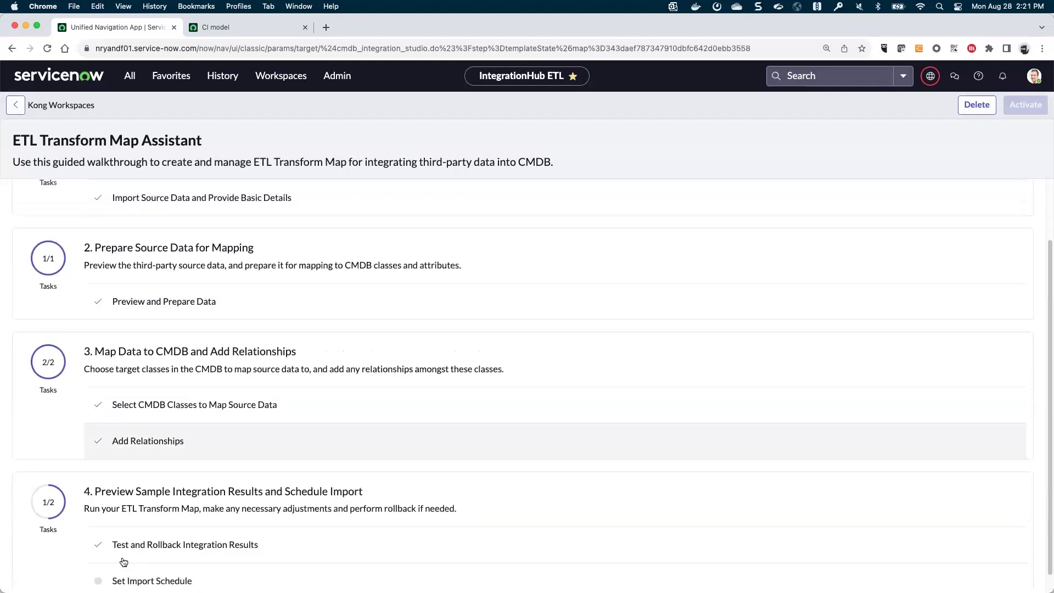
Step: Open the cmdb_ci_kong_gateway table list through cmdb_ci_kong_gateway.LIST and open the Kong gateway record
click(135, 76)
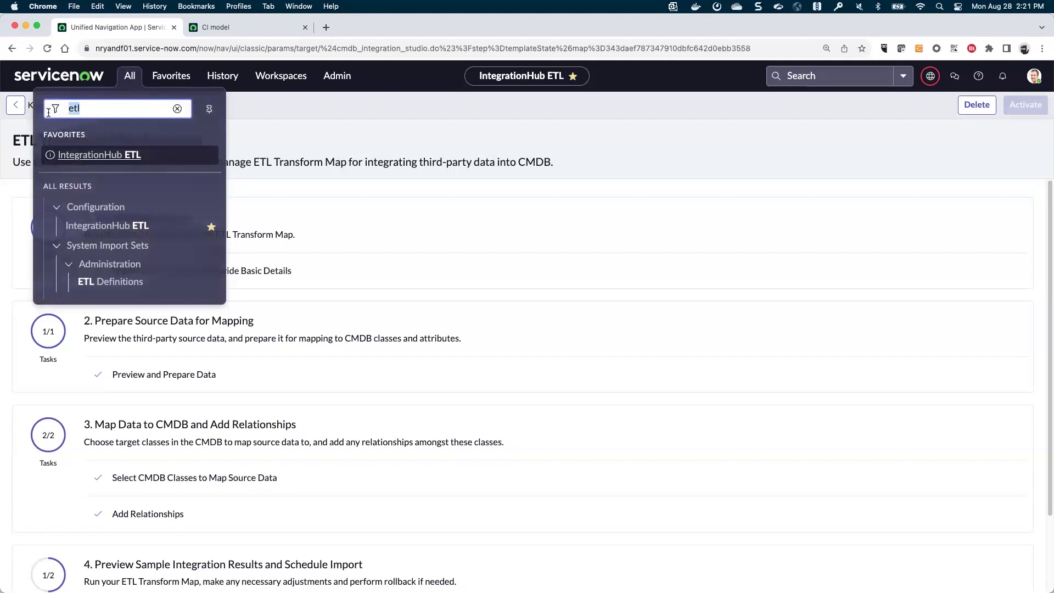
text(cmdb_)
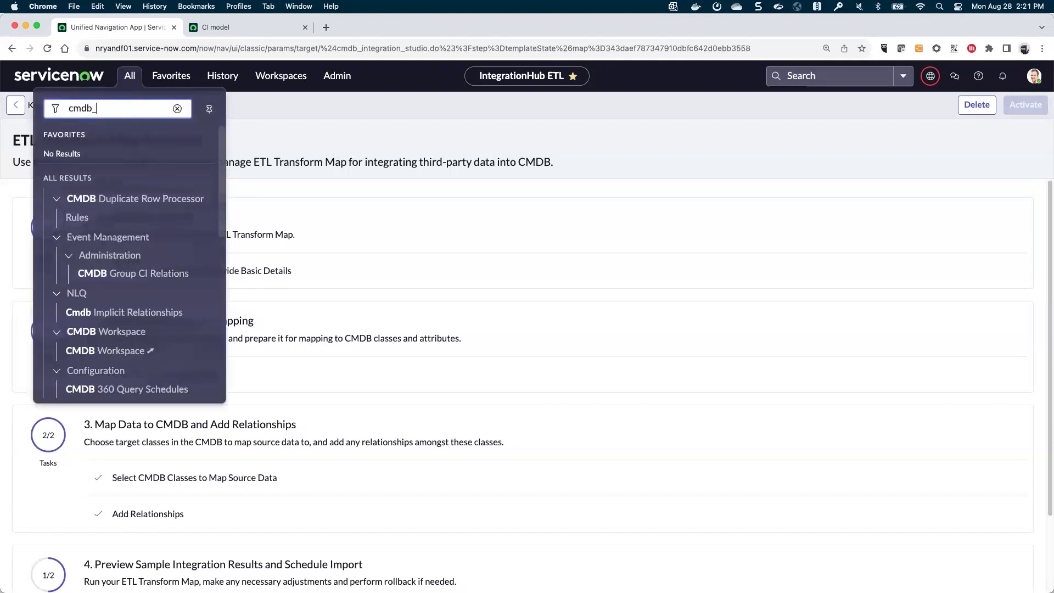
text(ci_kong_ga)
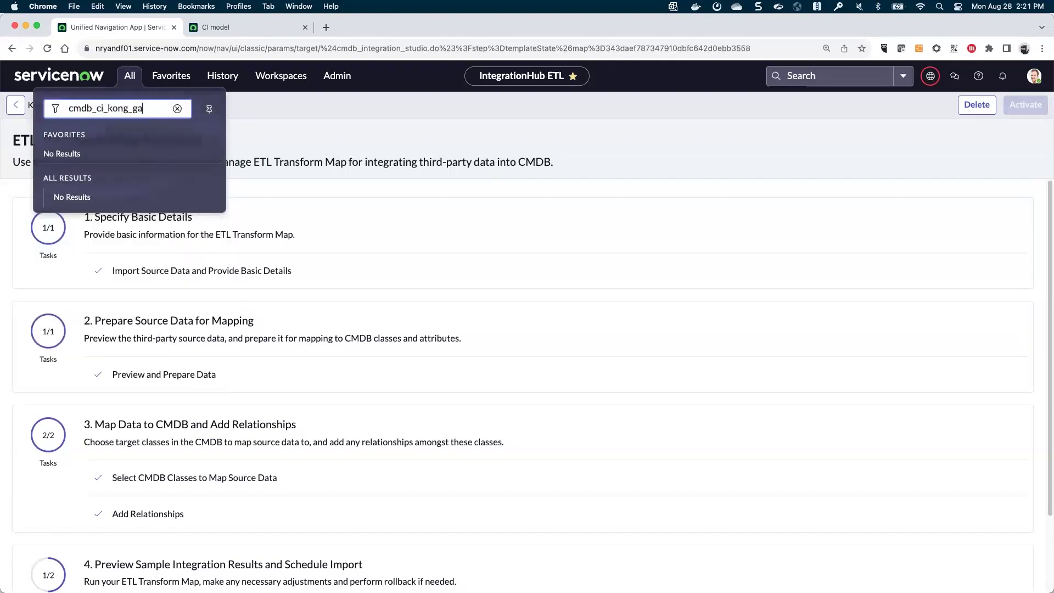
text(teway.LIST)
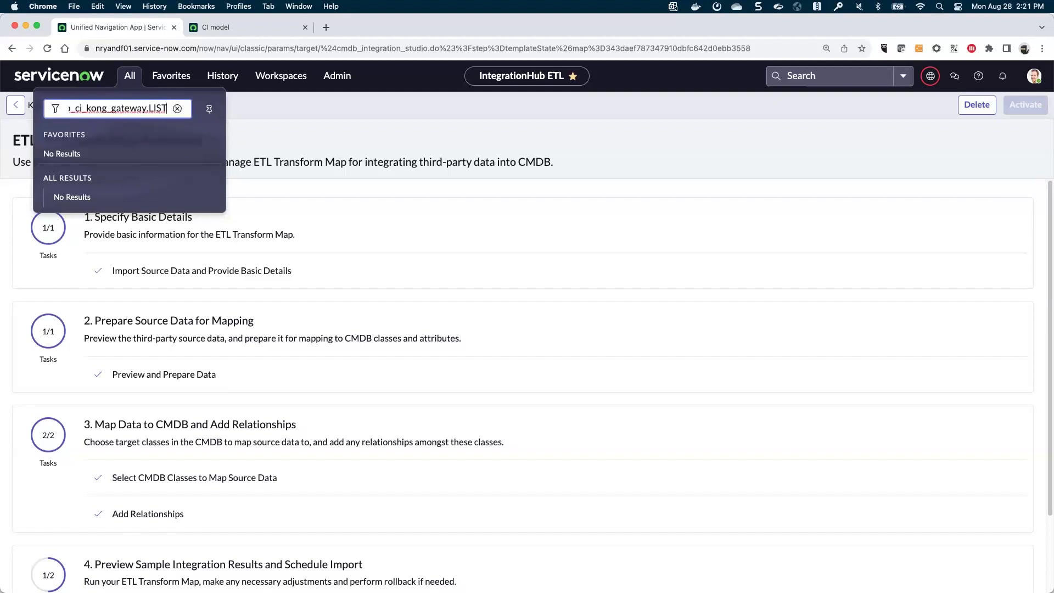
key(Return)
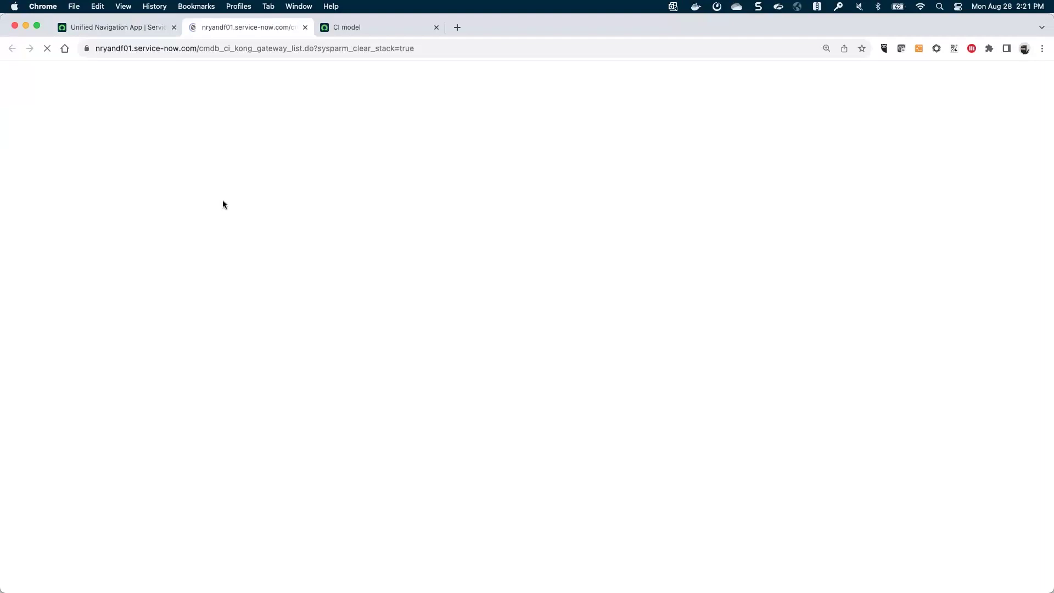
click(81, 163)
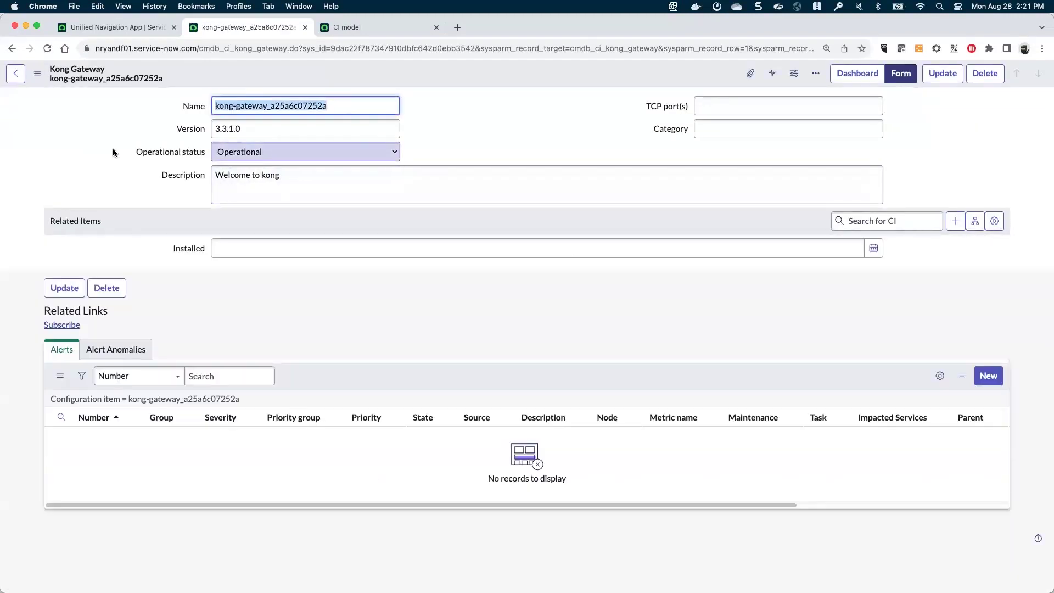
Step: Edit the Kong Gateway form's related lists in the Service Graph Connector for Kong application and remove the Alert and Alert Anomaly lists
click(38, 74)
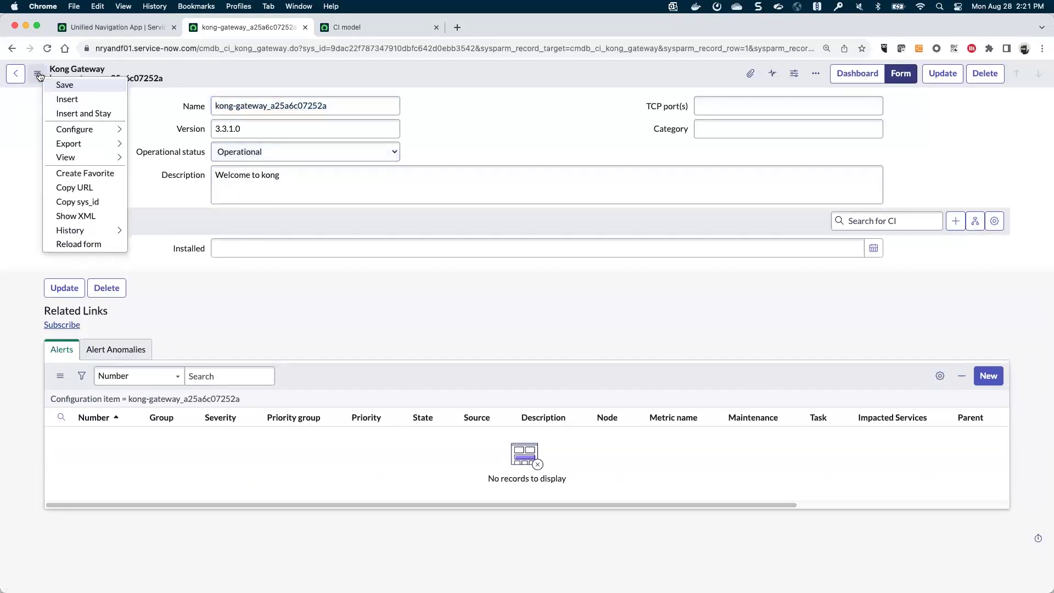
mouse_move(91, 131)
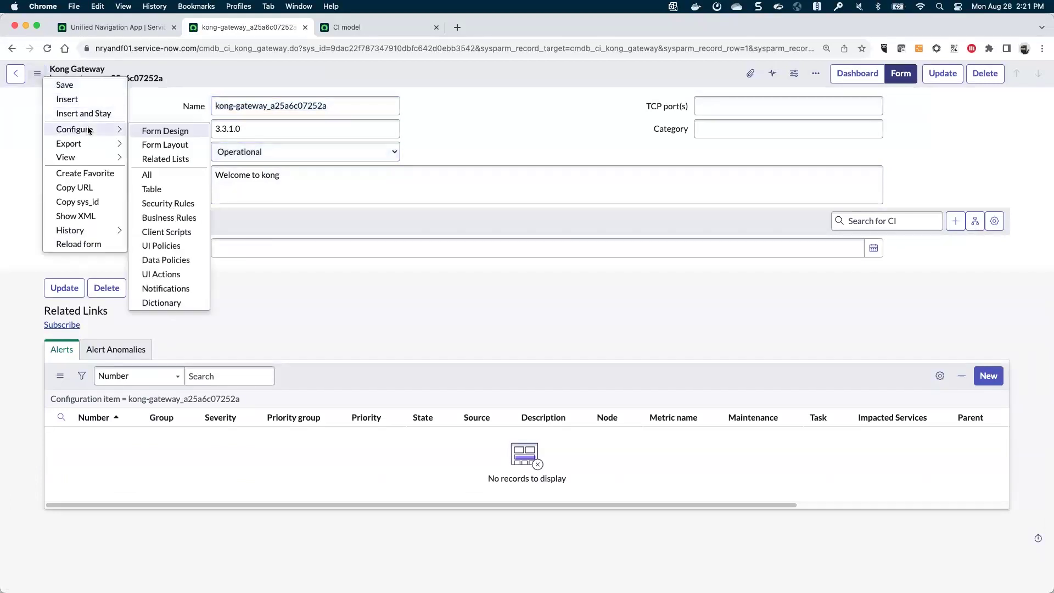
click(162, 159)
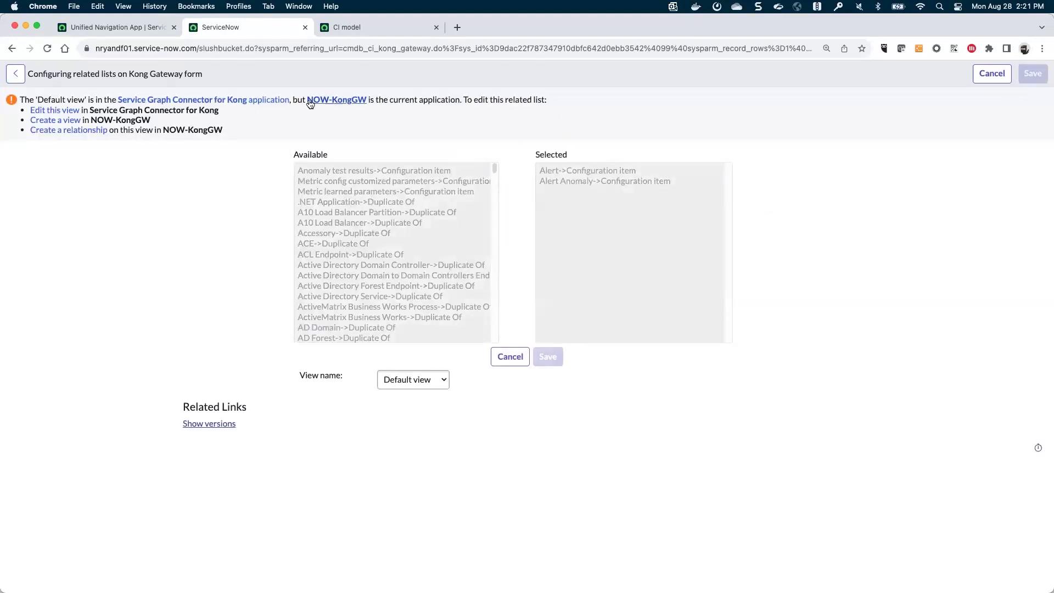
click(69, 111)
click(561, 140)
double_click(561, 140)
double_click(561, 141)
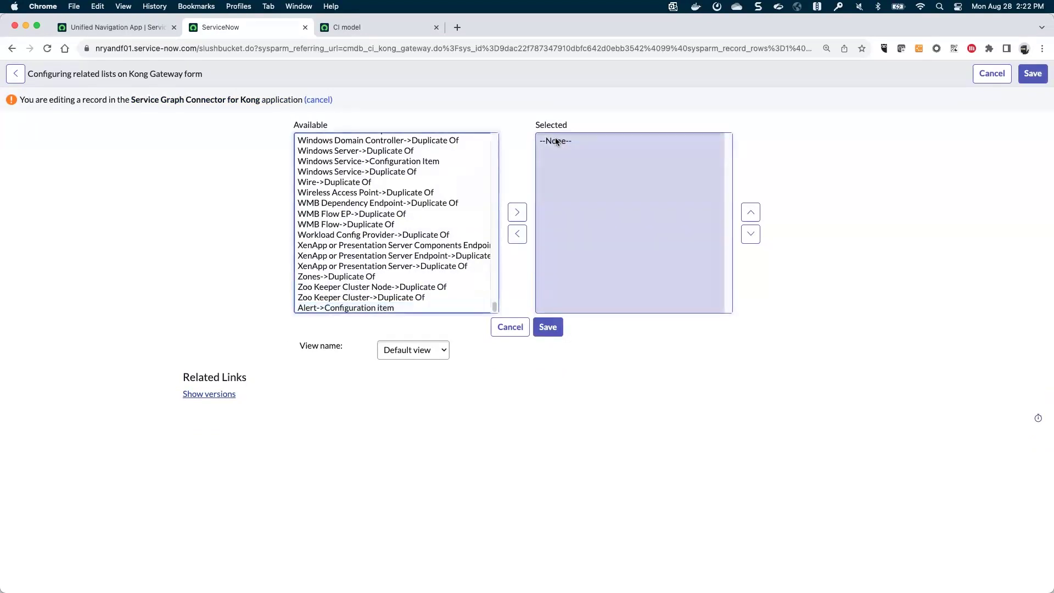
Step: Add Kong Workspace->API Gateway to the Kong Gateway form's selected related lists and save the configuration
click(375, 203)
text(kong)
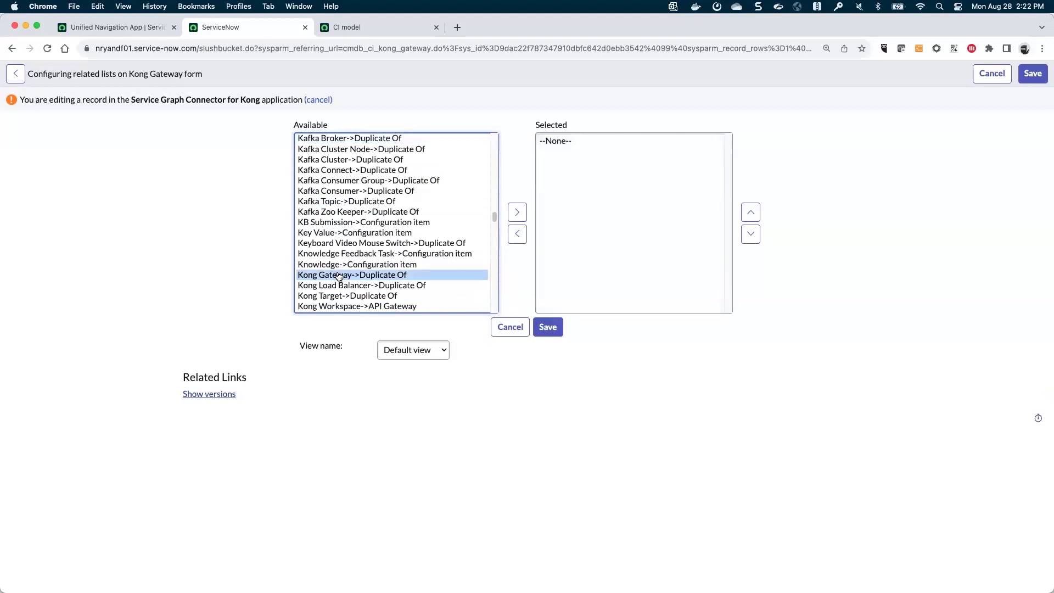
click(341, 307)
scroll(341, 289, down, 1)
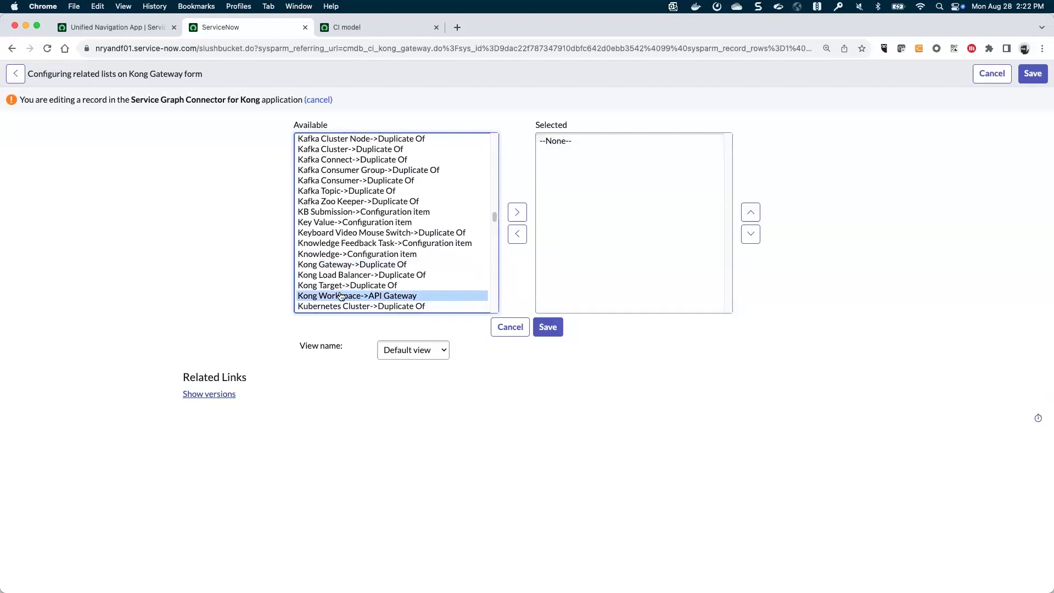
double_click(341, 299)
click(546, 328)
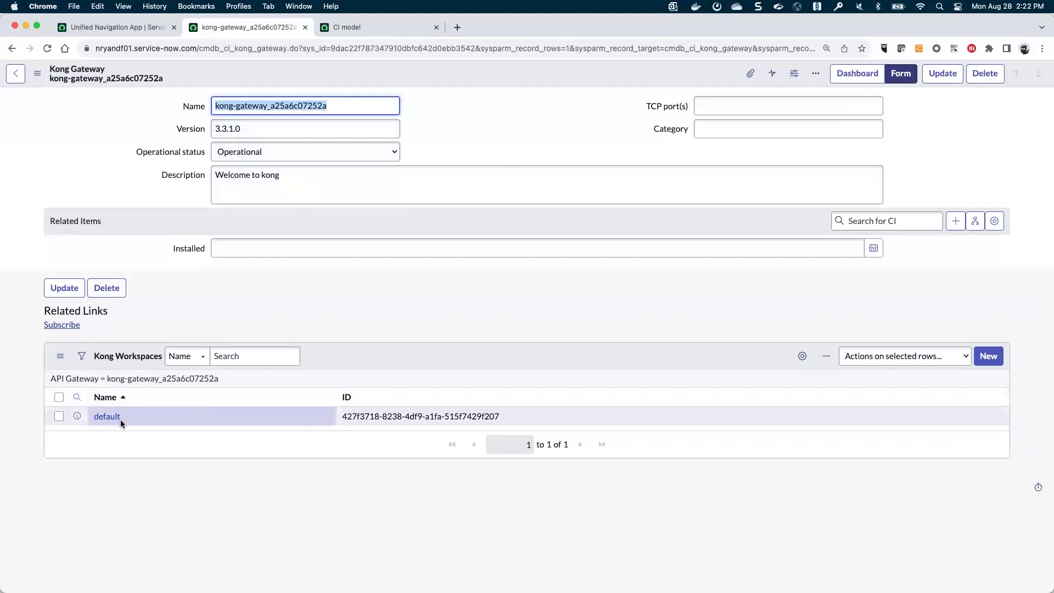
Step: Return to the IntegrationHub ETL map list, and look up the Kong Load Balancer class on the Summary sheet of the Excel source analysis
click(102, 29)
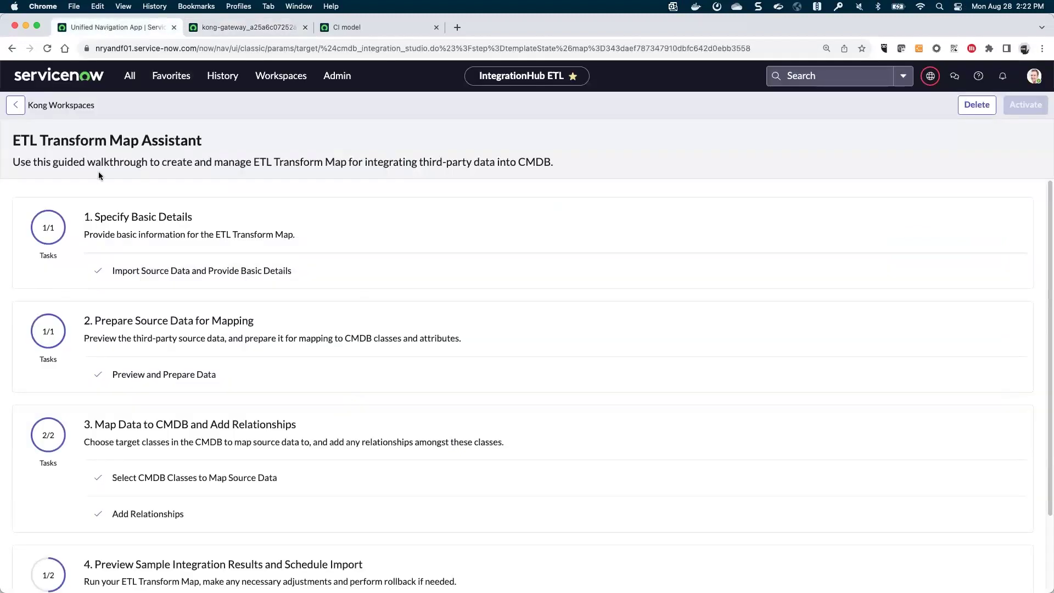
click(15, 106)
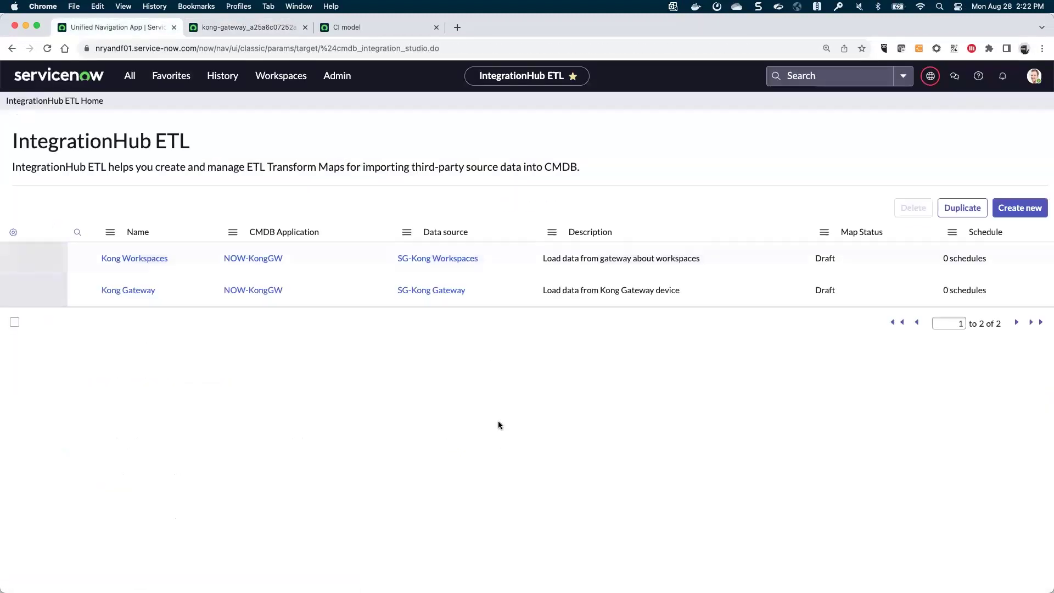
click(332, 568)
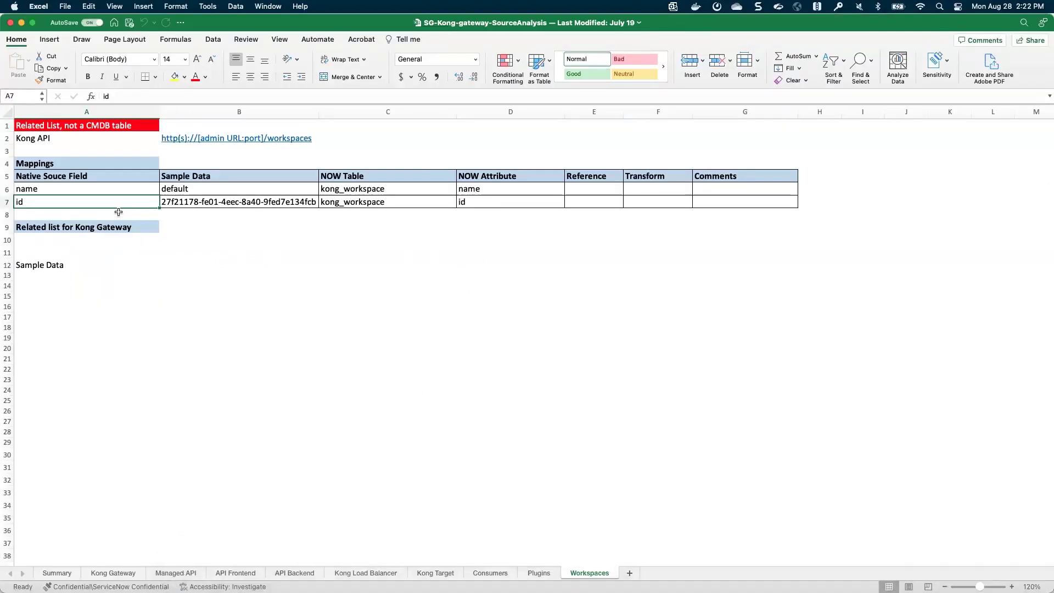
click(58, 572)
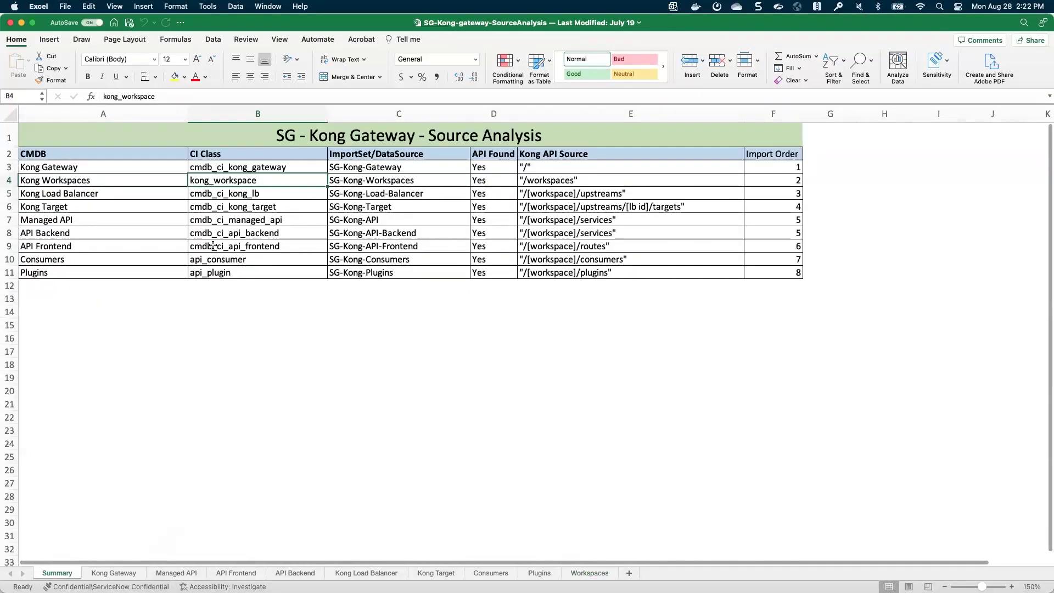
click(223, 192)
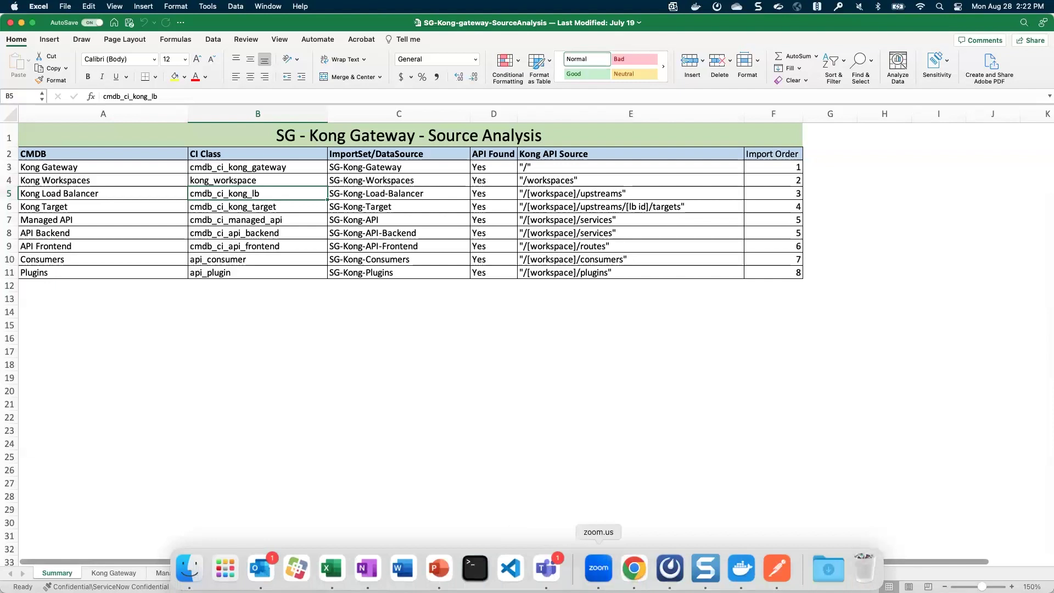
Step: Switch back to Chrome, create a new ETL transform map, and set its CMDB Application to NOW-KongGW in the basic details
click(631, 571)
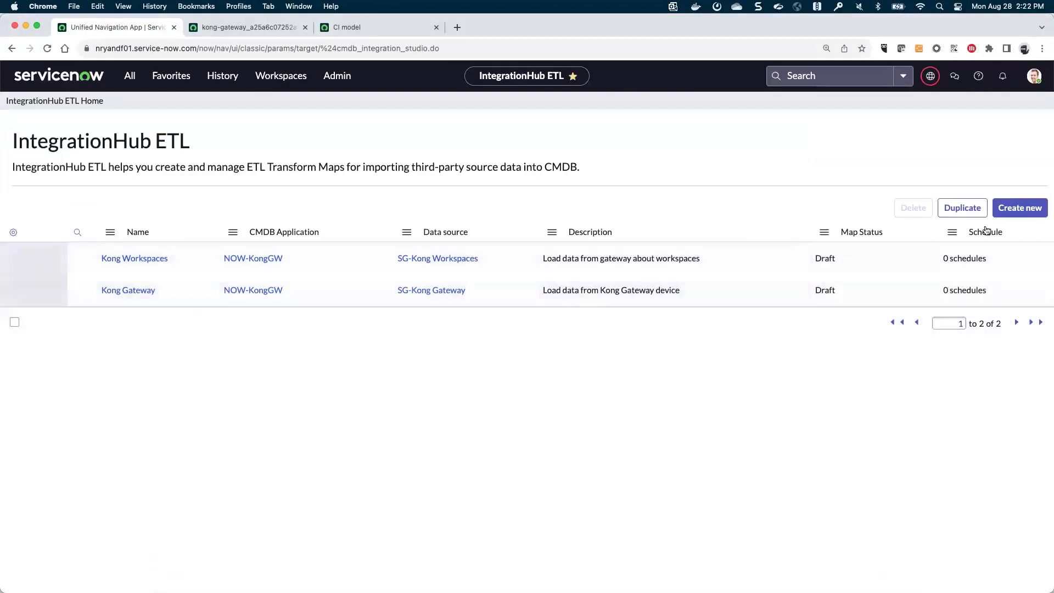
click(1021, 207)
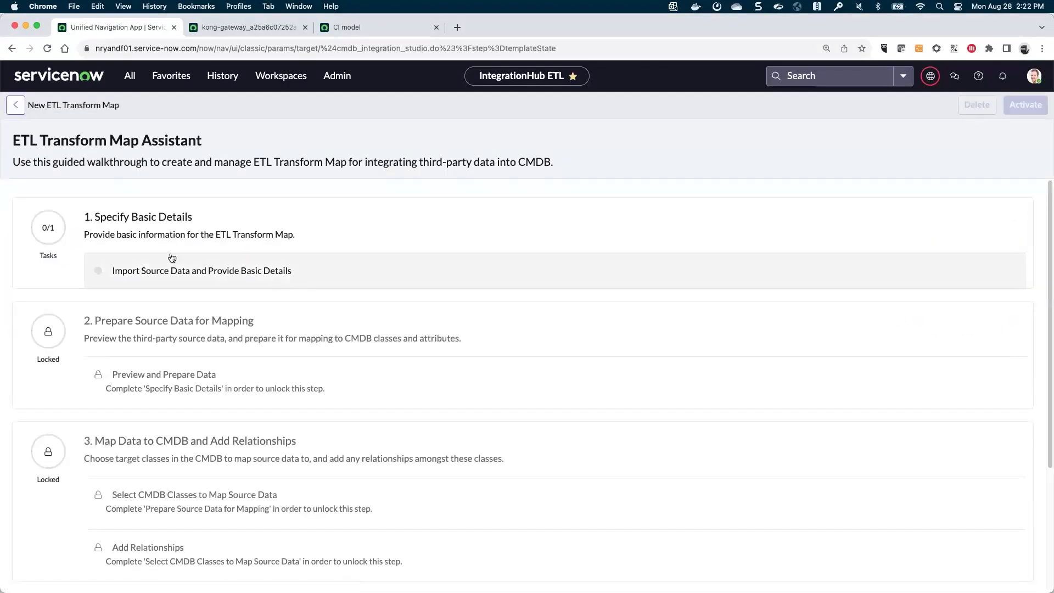
click(150, 270)
click(259, 229)
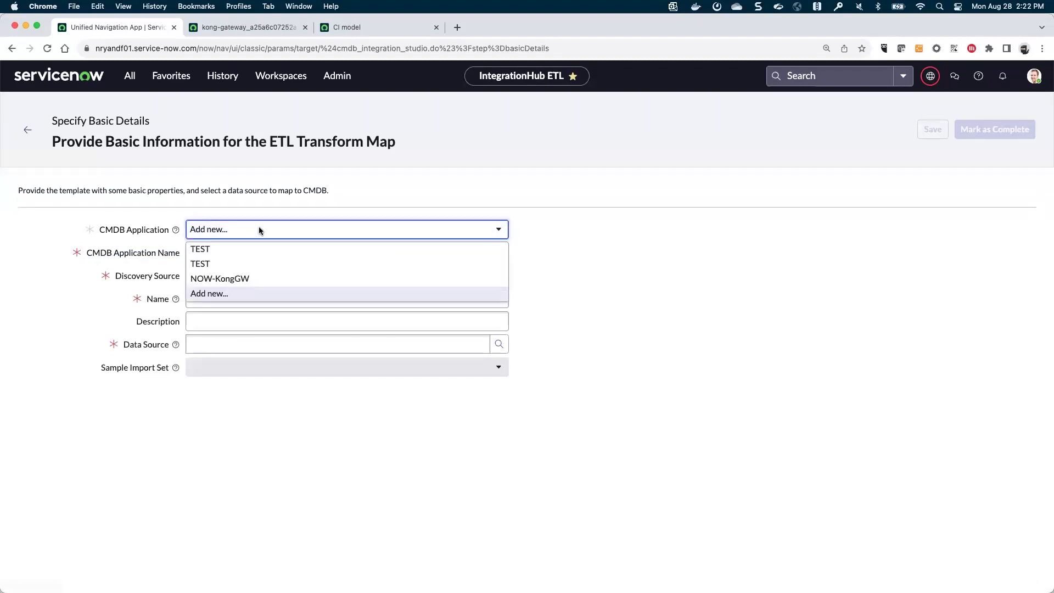
click(234, 278)
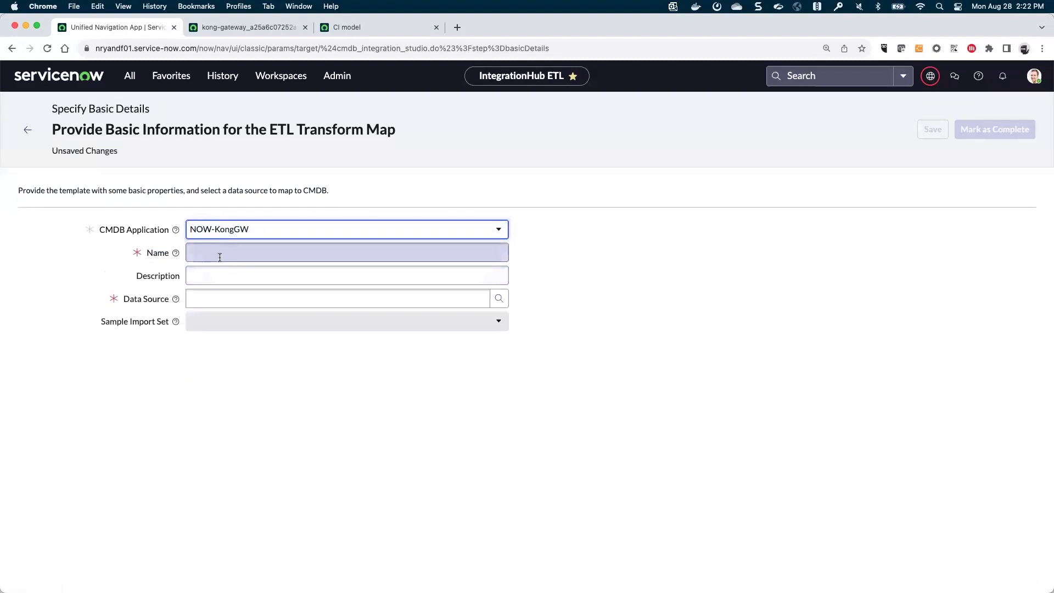
Step: Name the new map "Kong Load Balancers" and give it the description "Load Kong load balancers"
click(222, 255)
text(Kong )
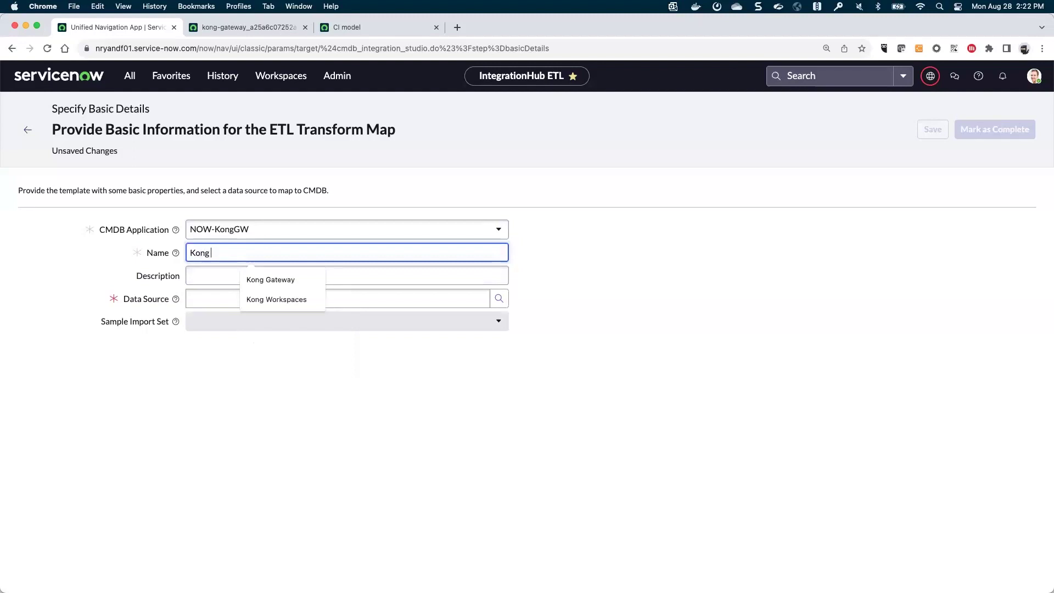
text(Load Balancers)
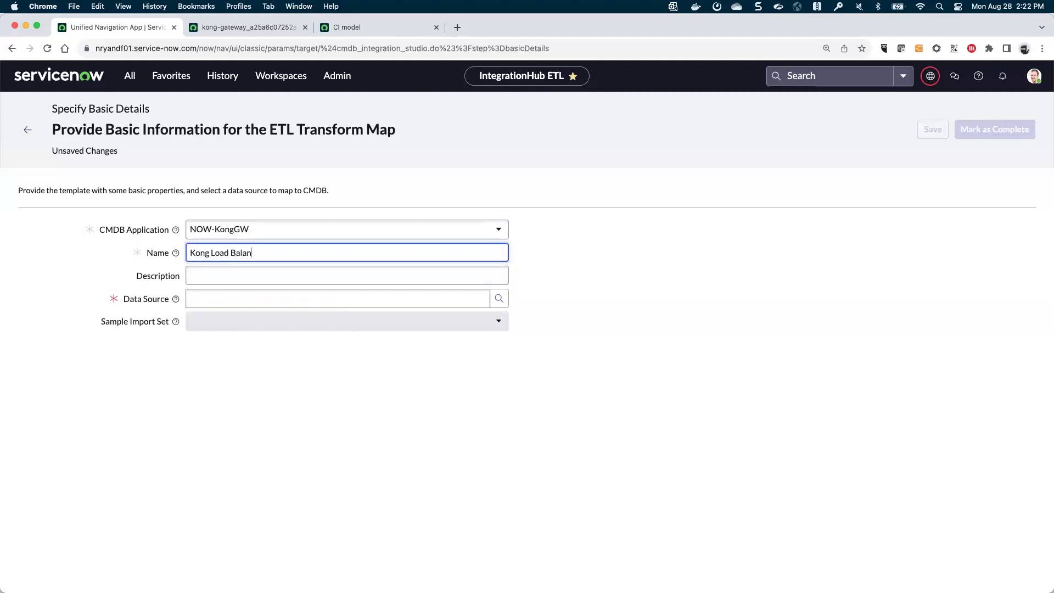
key(Tab)
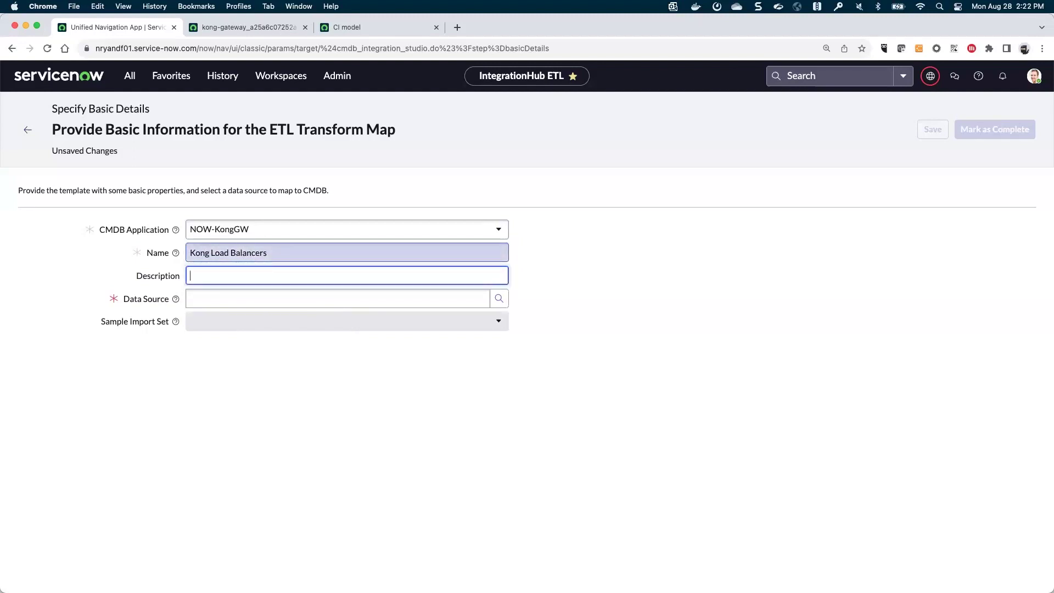
text(Load Kong load balancers)
Step: Set the map's data source to SG-Kong Load Balancers, save the basic details, and mark them as complete
click(261, 302)
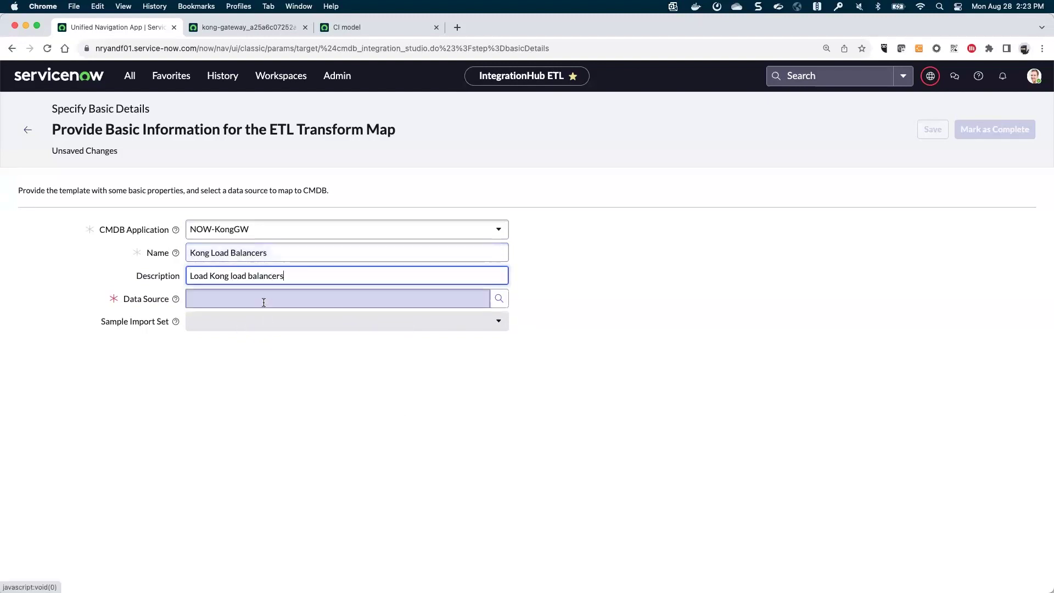
text(sg-)
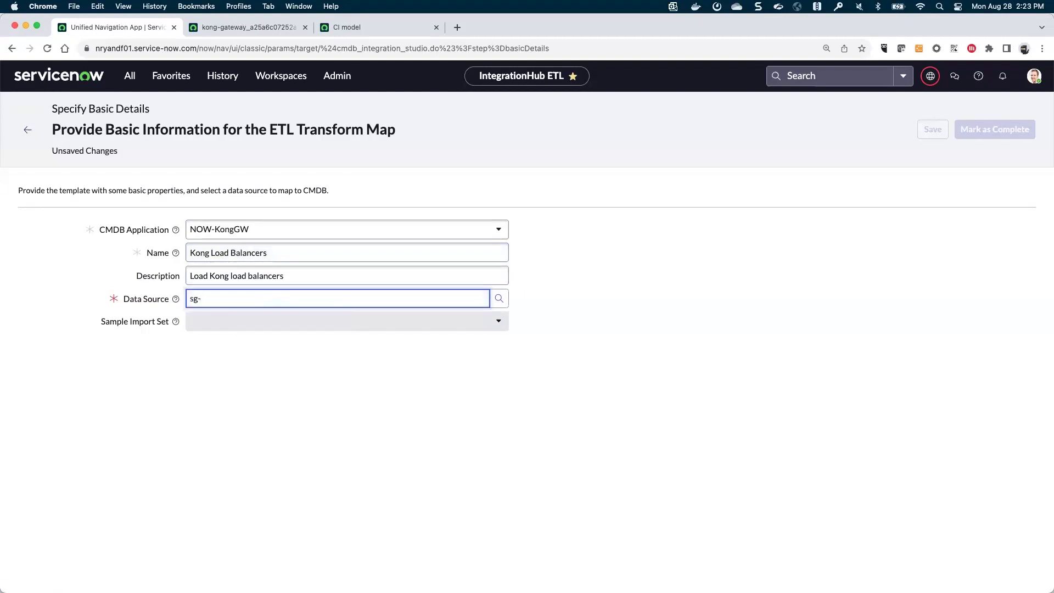
text(kong)
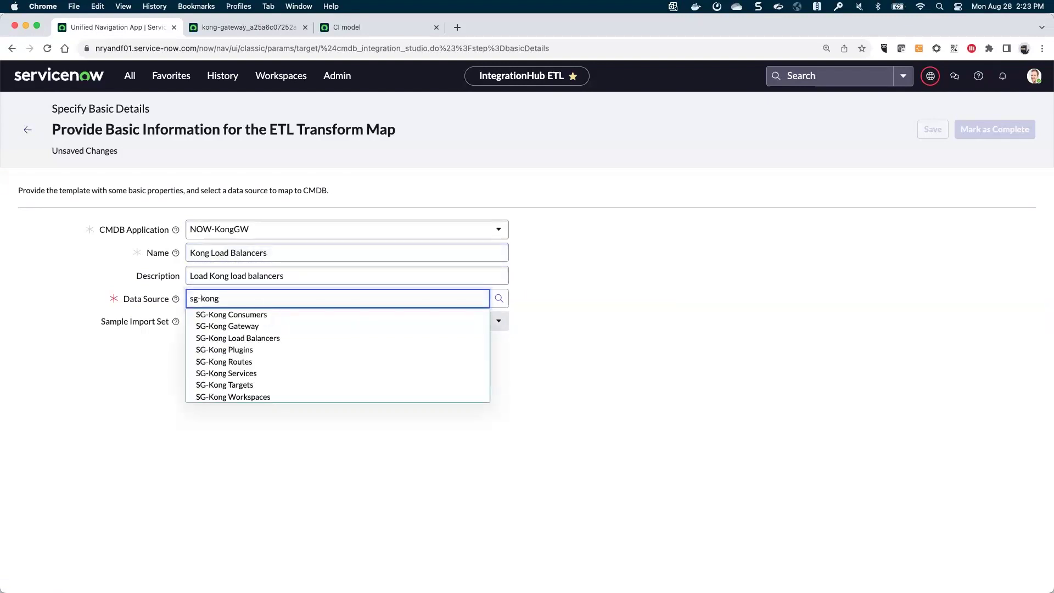
click(253, 340)
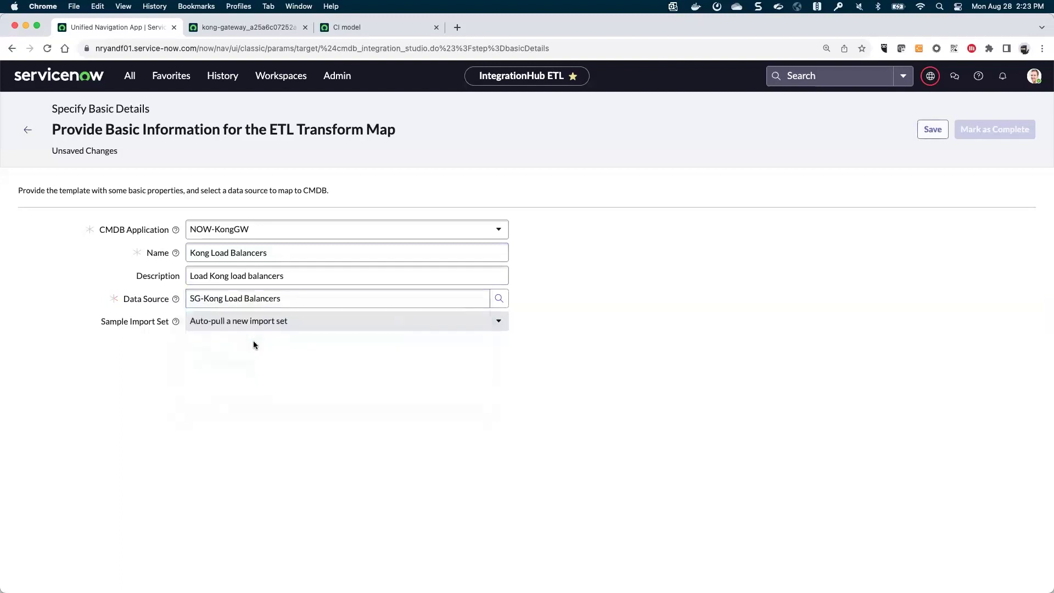
click(933, 132)
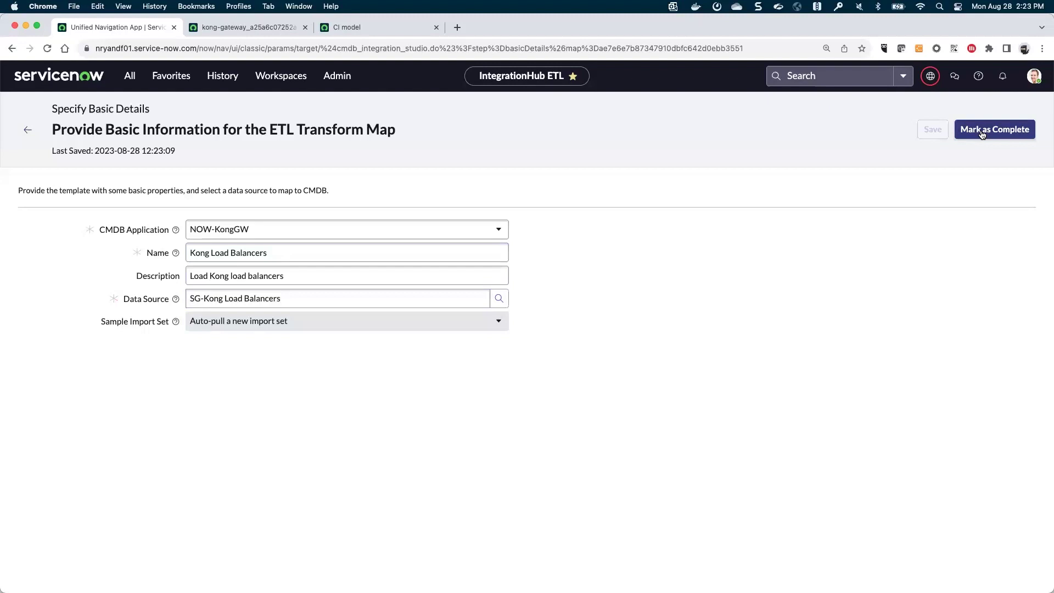
click(982, 134)
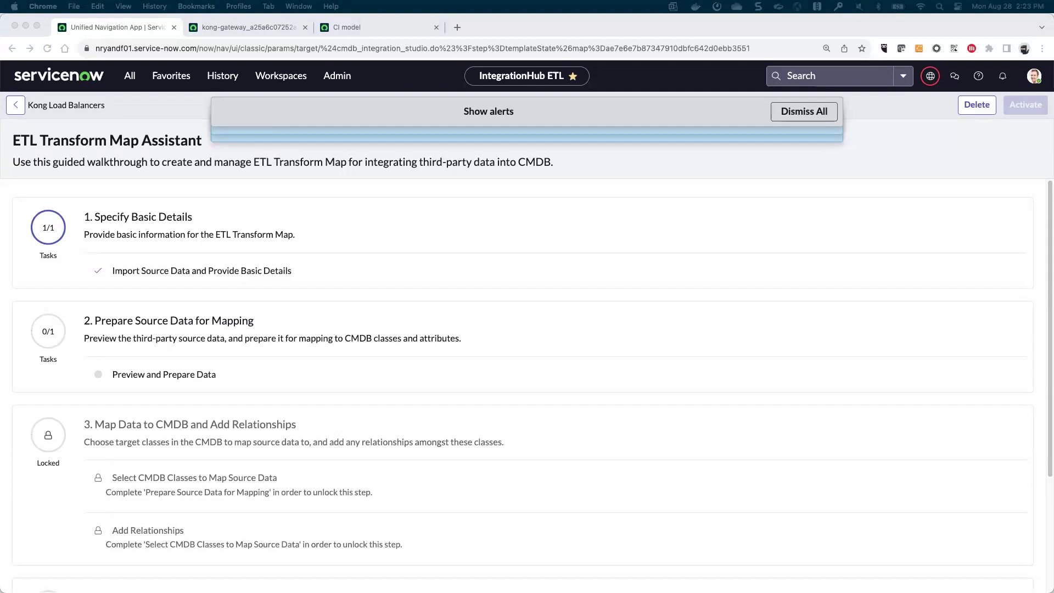
Step: Dismiss all alerts, then preview the raw load balancer source data and mark the data preparation as complete
click(791, 116)
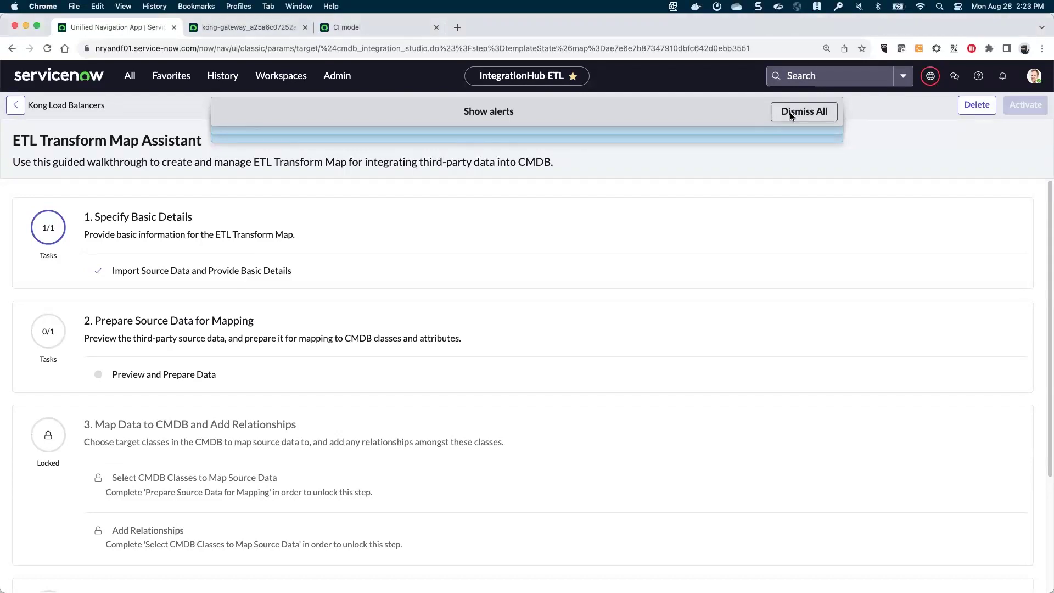
click(790, 115)
click(140, 384)
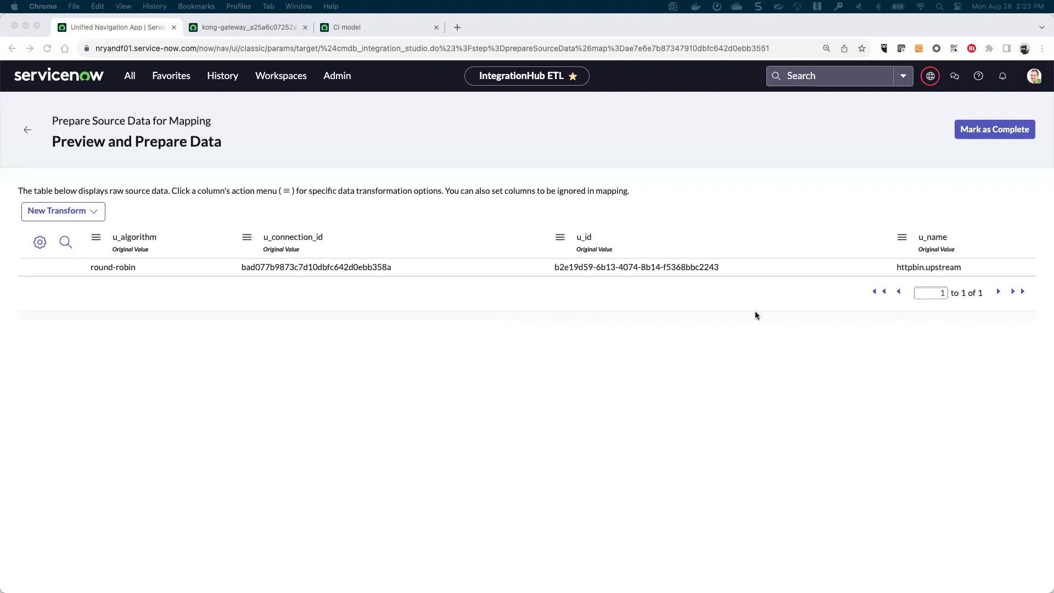
click(909, 157)
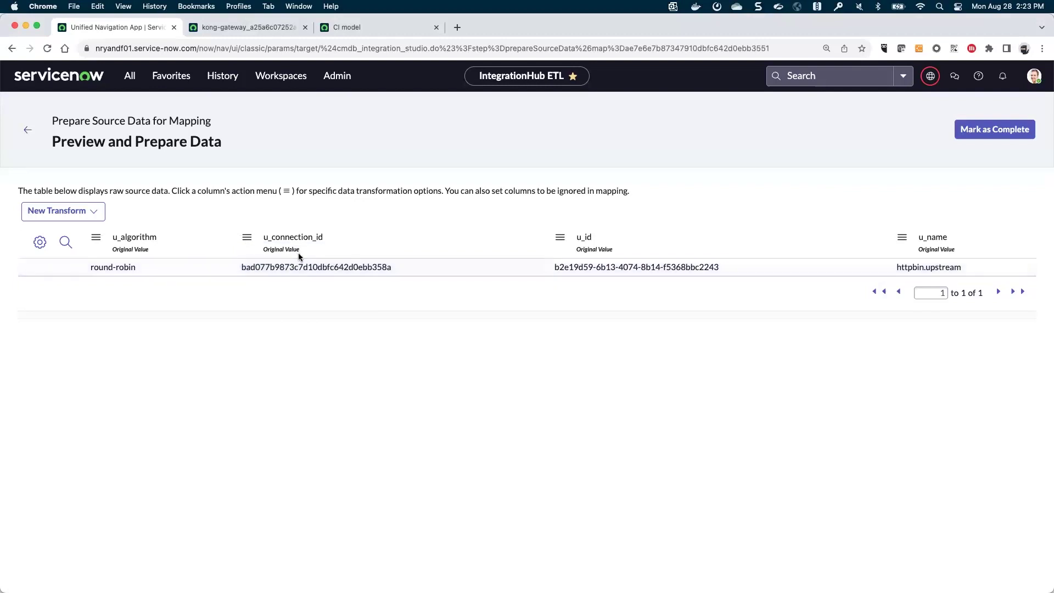
click(969, 133)
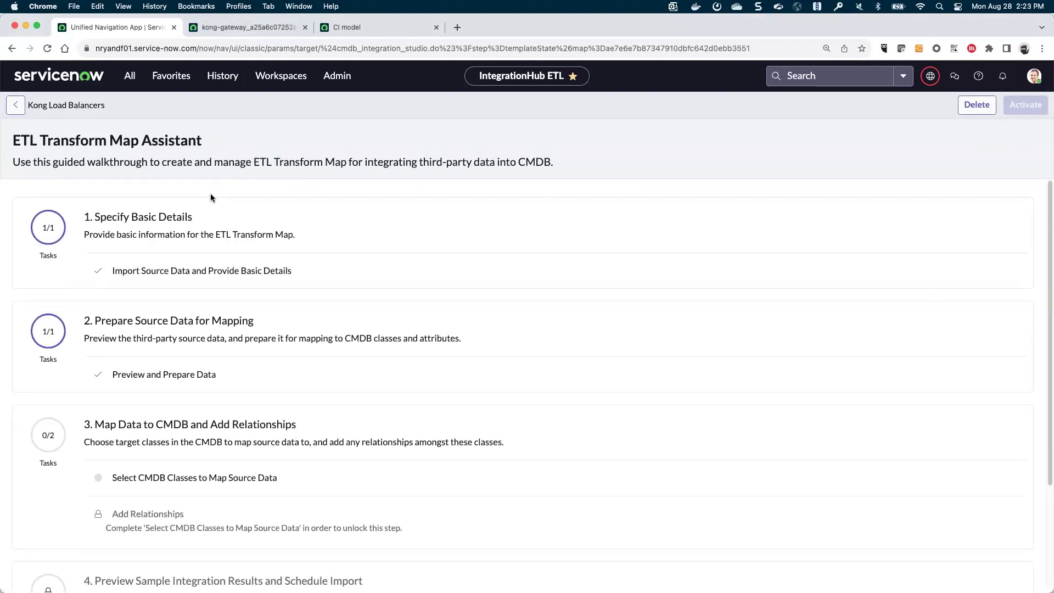
Step: Start selecting the CMDB classes for the source data and add the Kong Gateway class
click(142, 482)
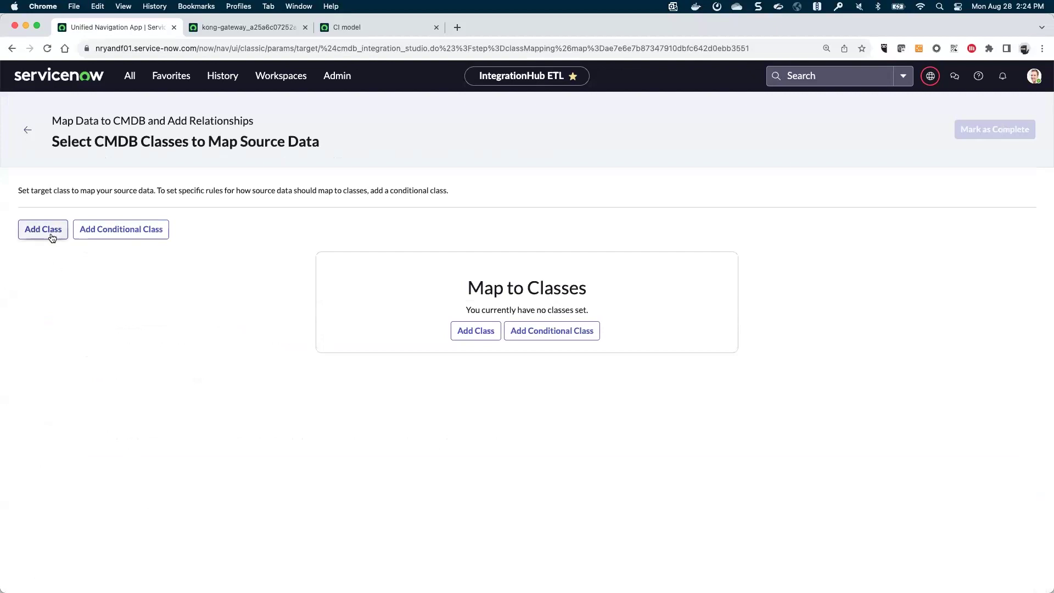
click(51, 237)
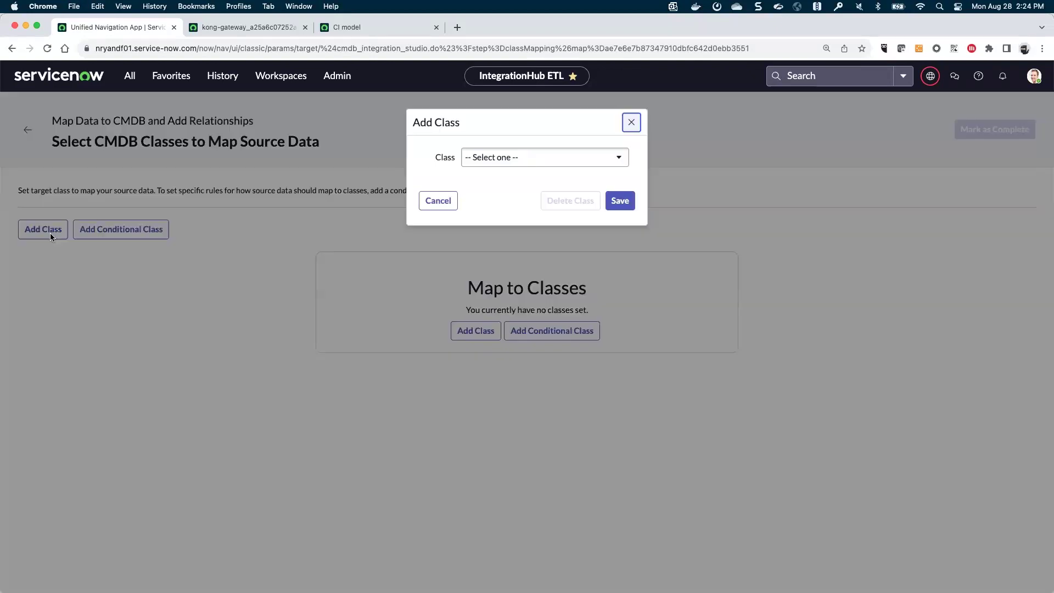
click(477, 157)
text(kong)
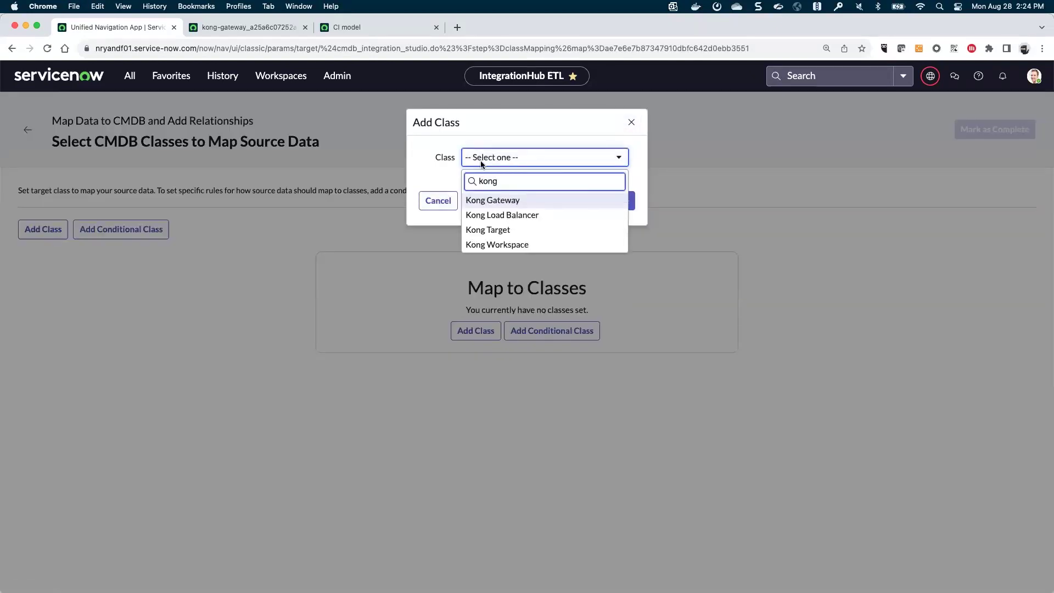
click(488, 201)
click(620, 200)
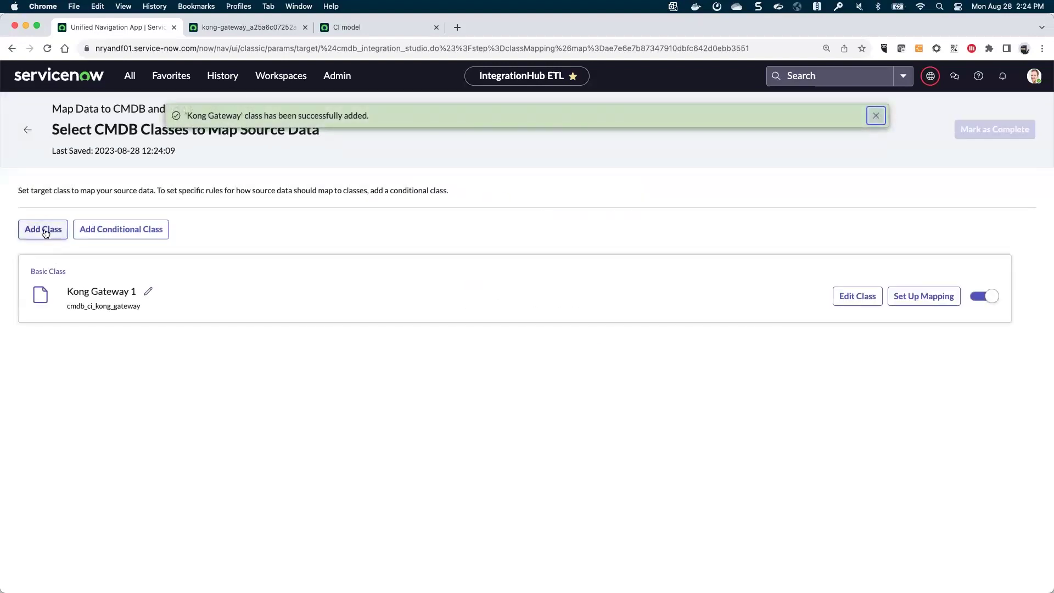
Step: Add Kong Load Balancer as a second target class and save it
click(47, 231)
click(489, 164)
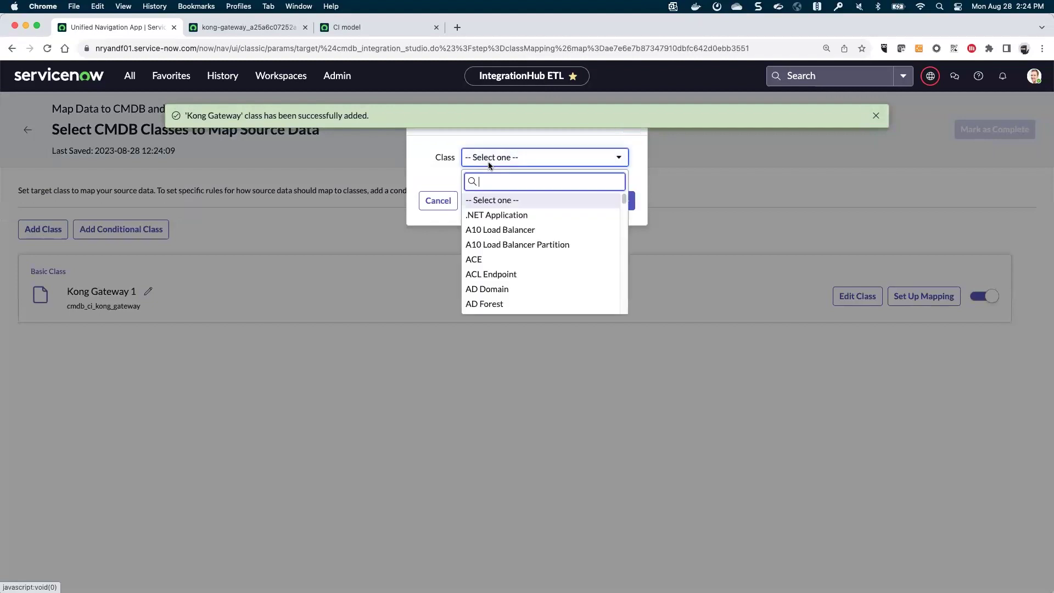
text(kong)
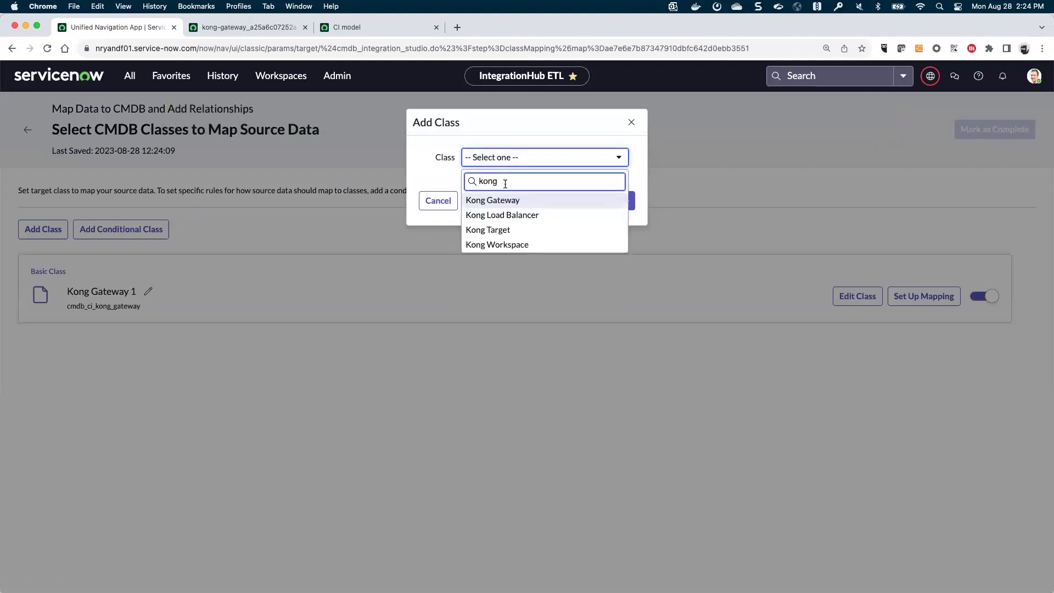
click(489, 216)
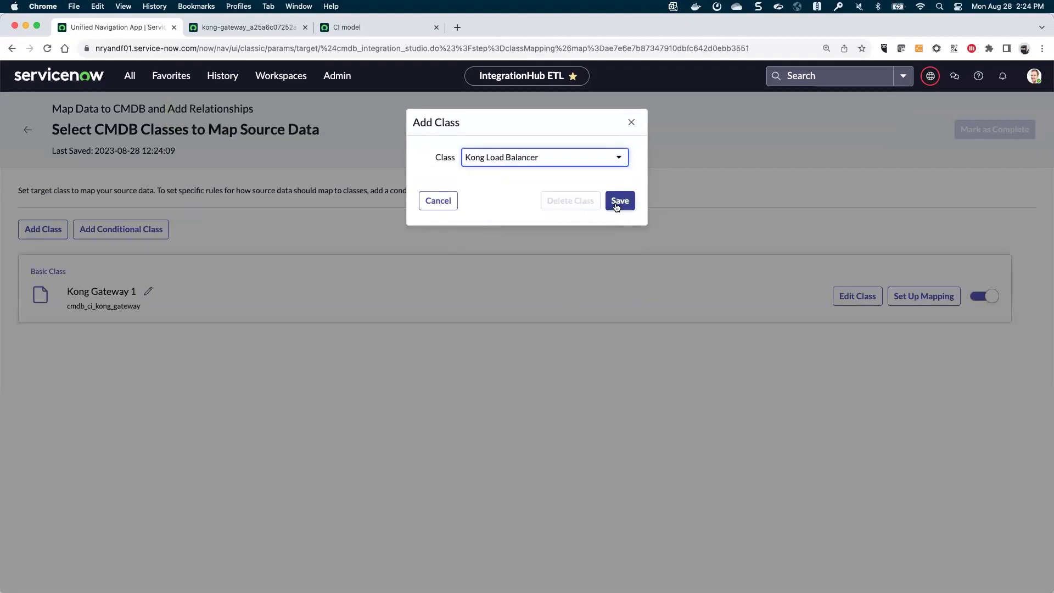
click(615, 203)
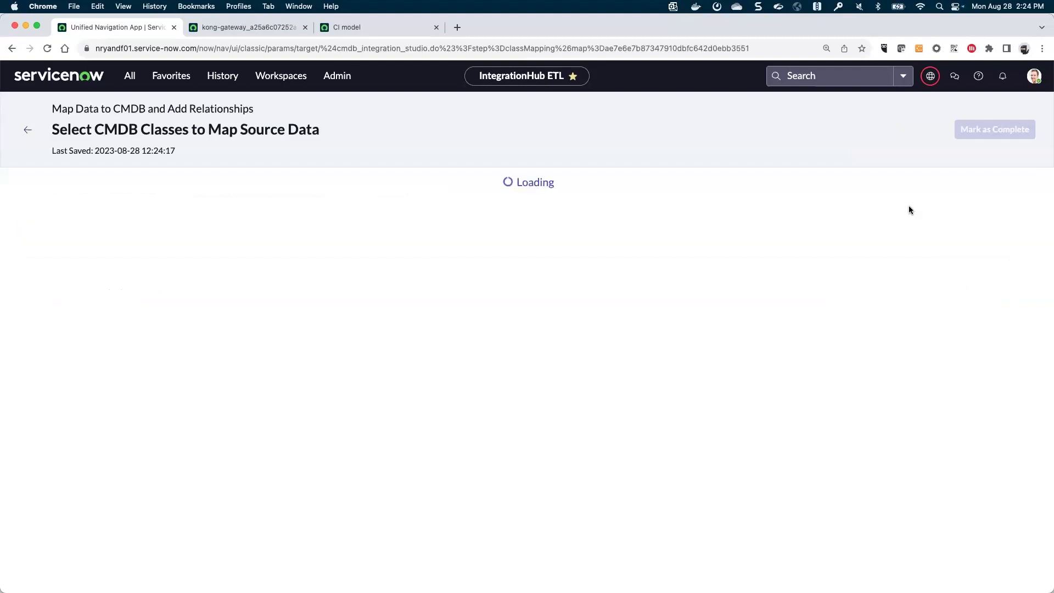
Step: Map the u_connection_id column to the Source Native Key of Kong Gateway 1, and return to the class list
click(918, 297)
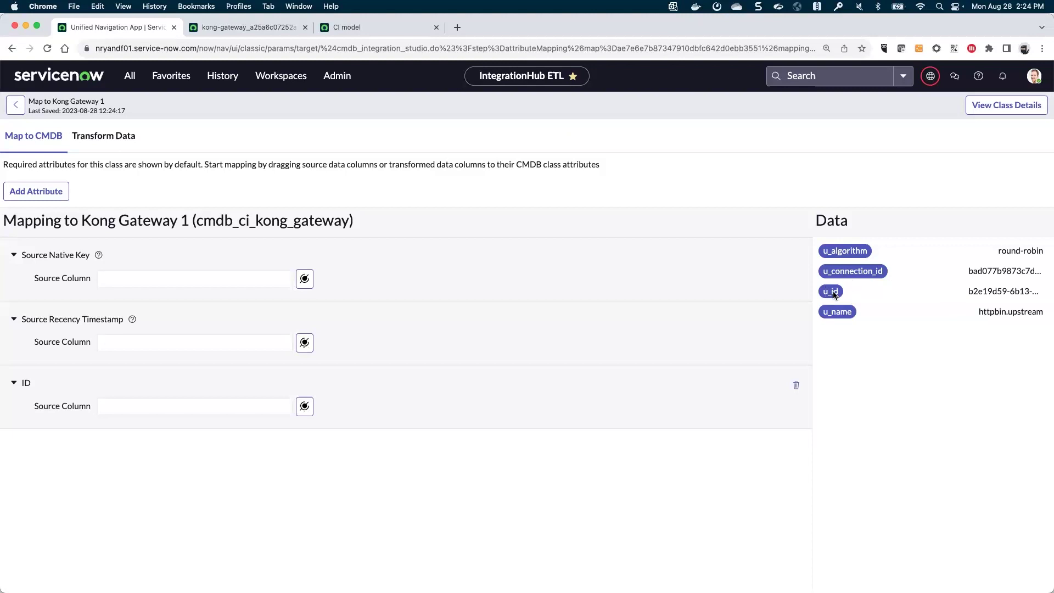
drag(829, 273, 222, 279)
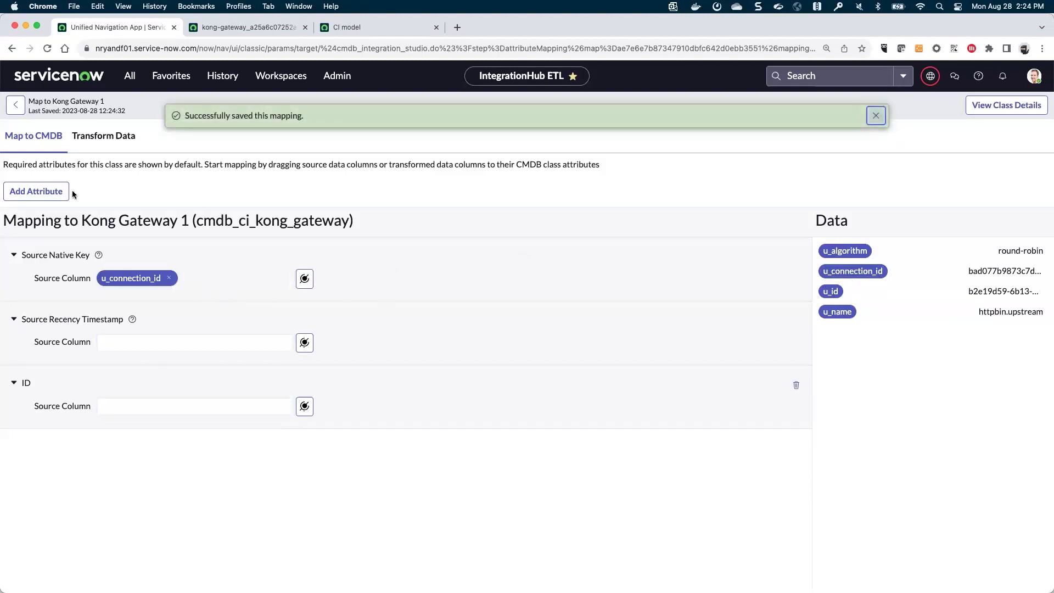
click(16, 106)
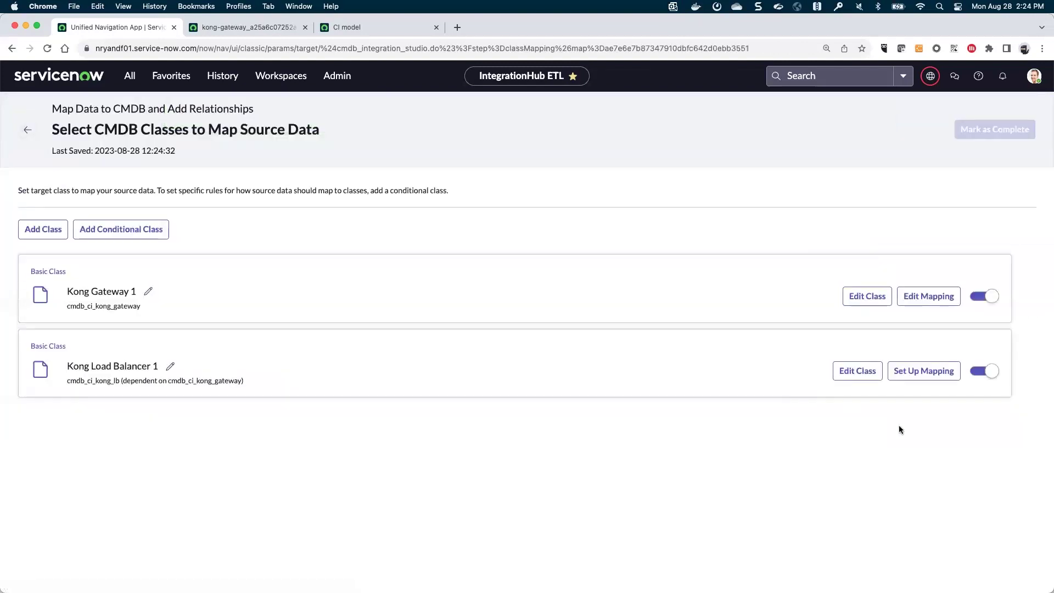
Step: Map the u_id column to both the Source Native Key and the ID of Kong Load Balancer 1
click(919, 371)
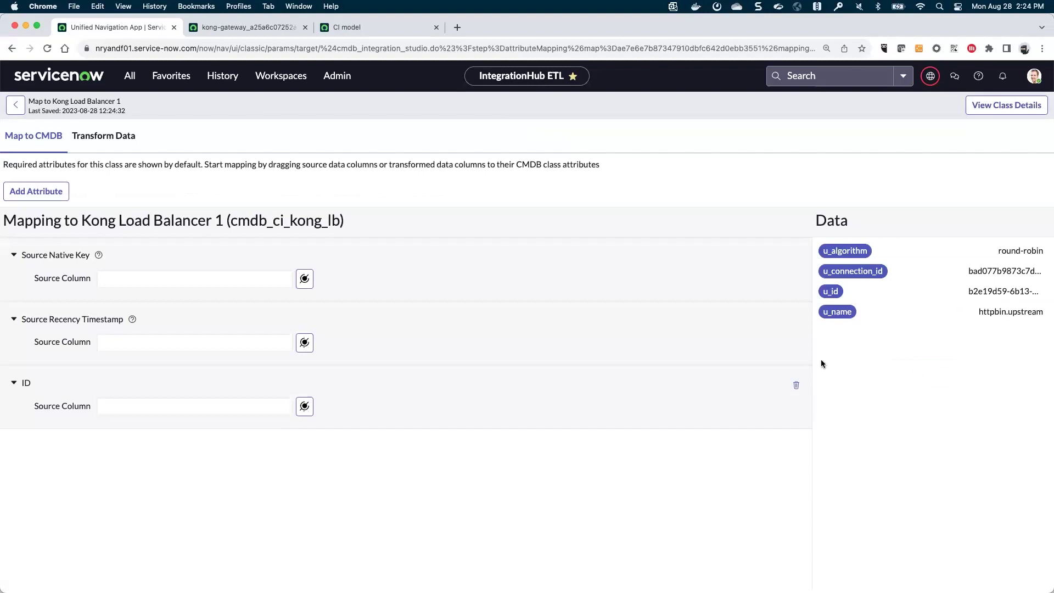
drag(833, 295, 261, 281)
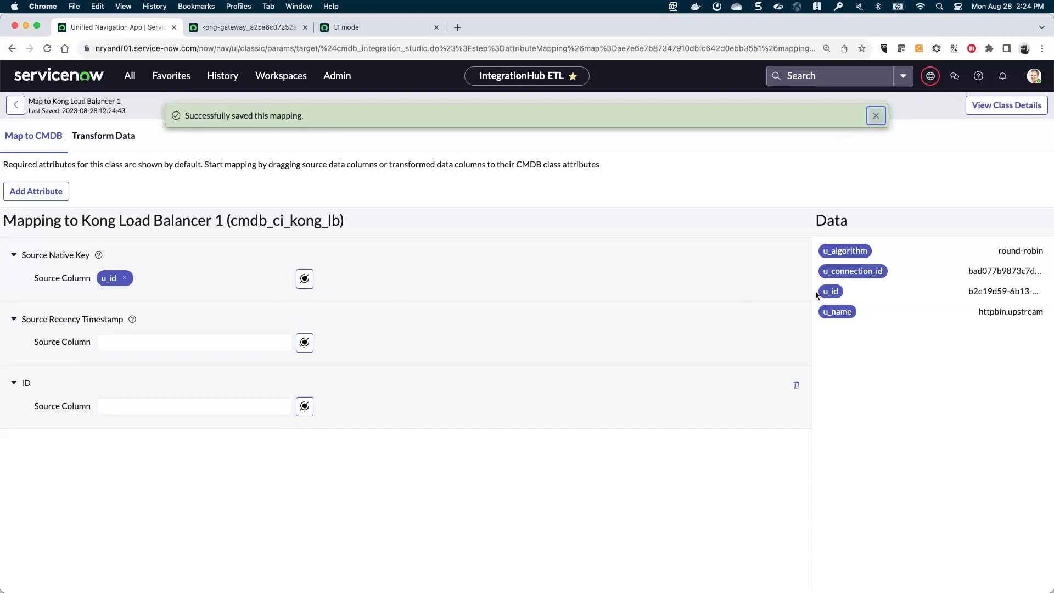
drag(834, 292, 253, 404)
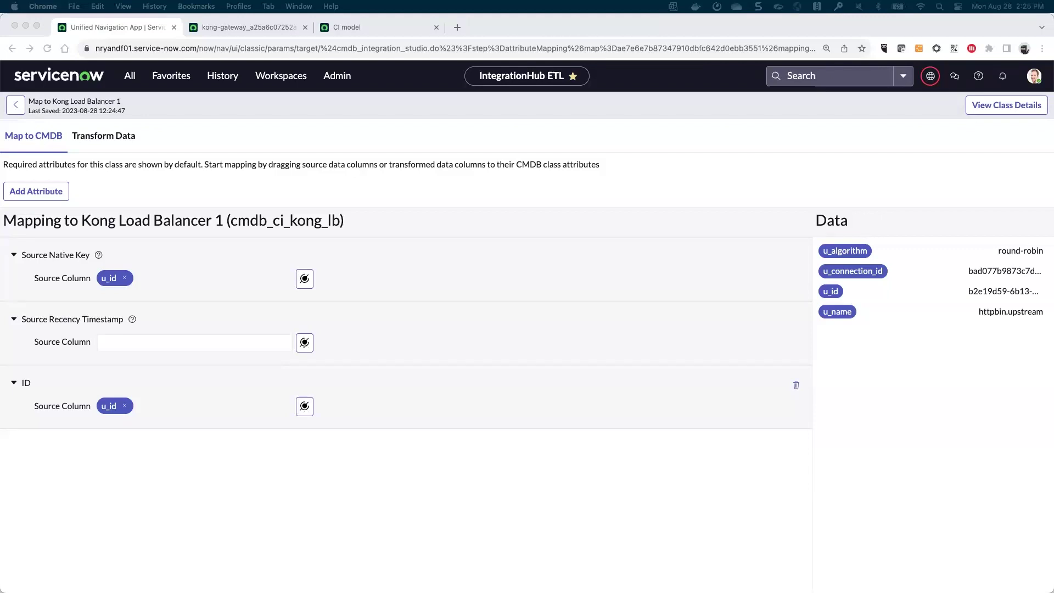
Step: Add the Algorithm and Name attributes to the Kong Load Balancer 1 mapping, and map u_algorithm and u_name to them
click(103, 485)
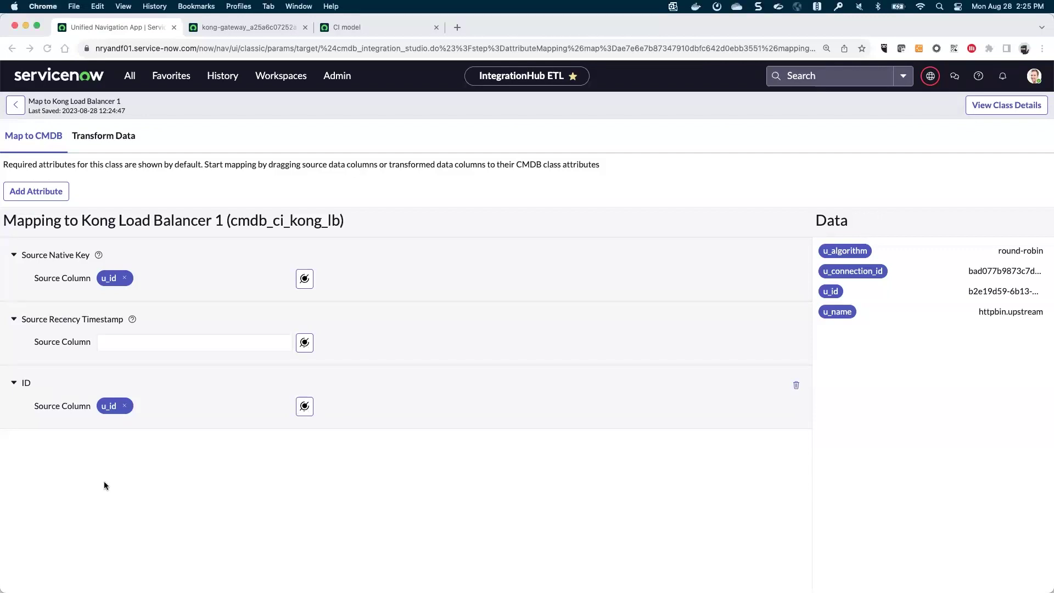
click(48, 190)
click(496, 156)
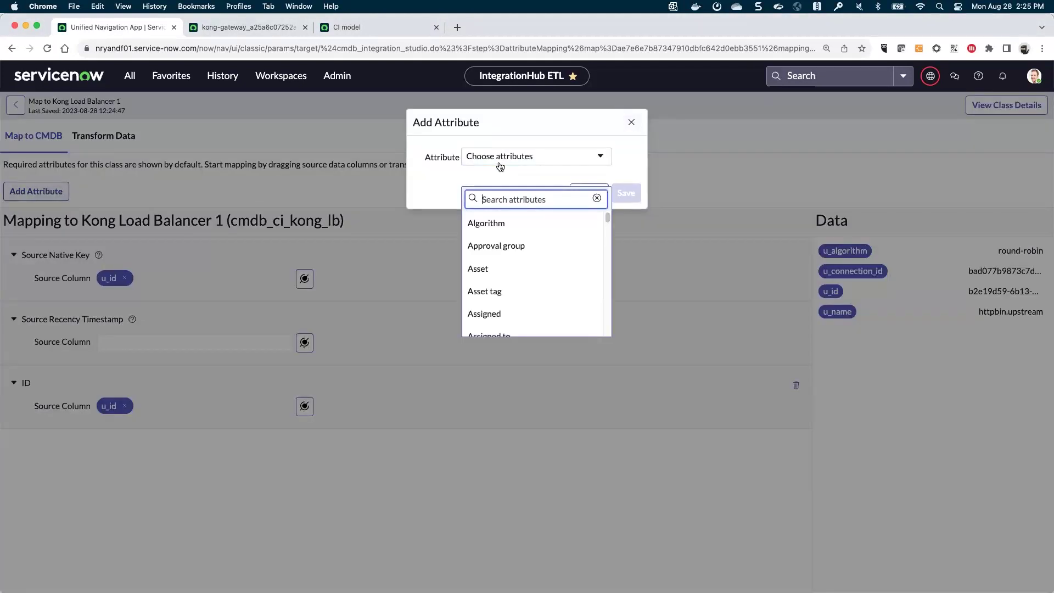
click(500, 227)
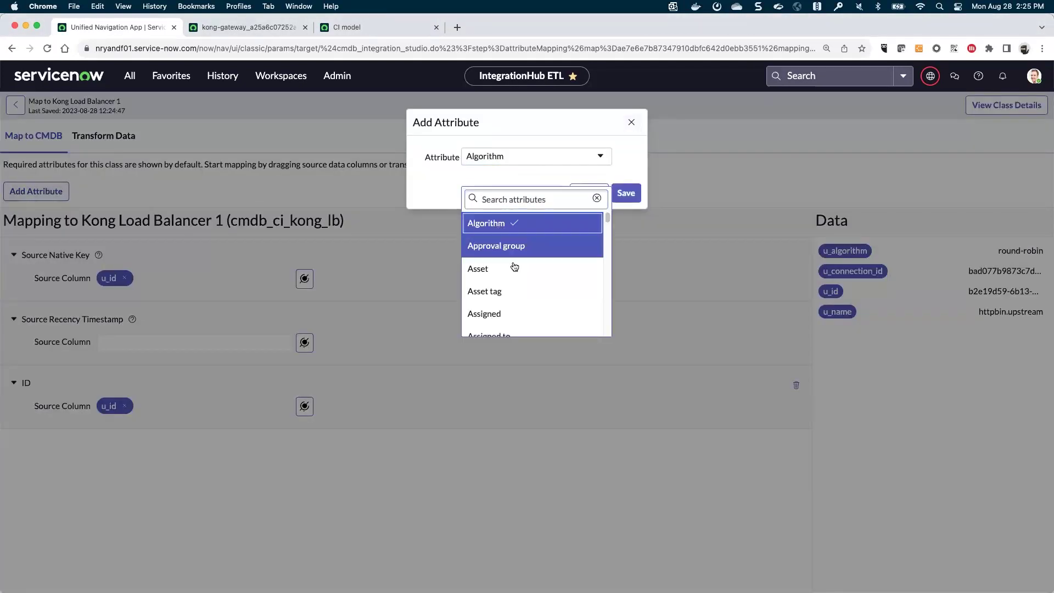
scroll(514, 267, down, 3)
scroll(515, 269, down, 8)
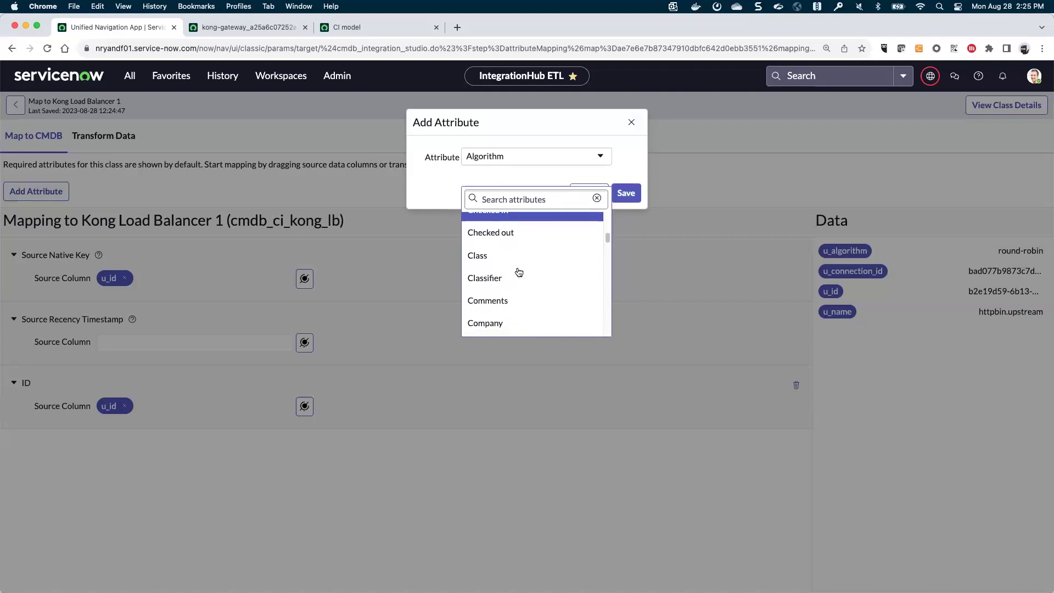
scroll(517, 274, down, 8)
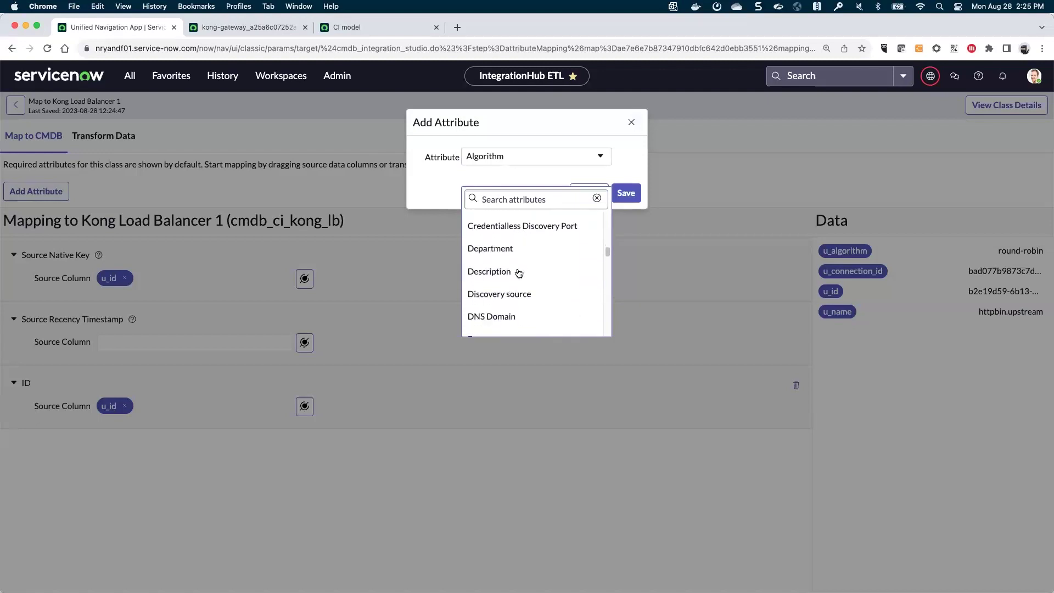
scroll(516, 275, up, 2)
scroll(516, 276, down, 3)
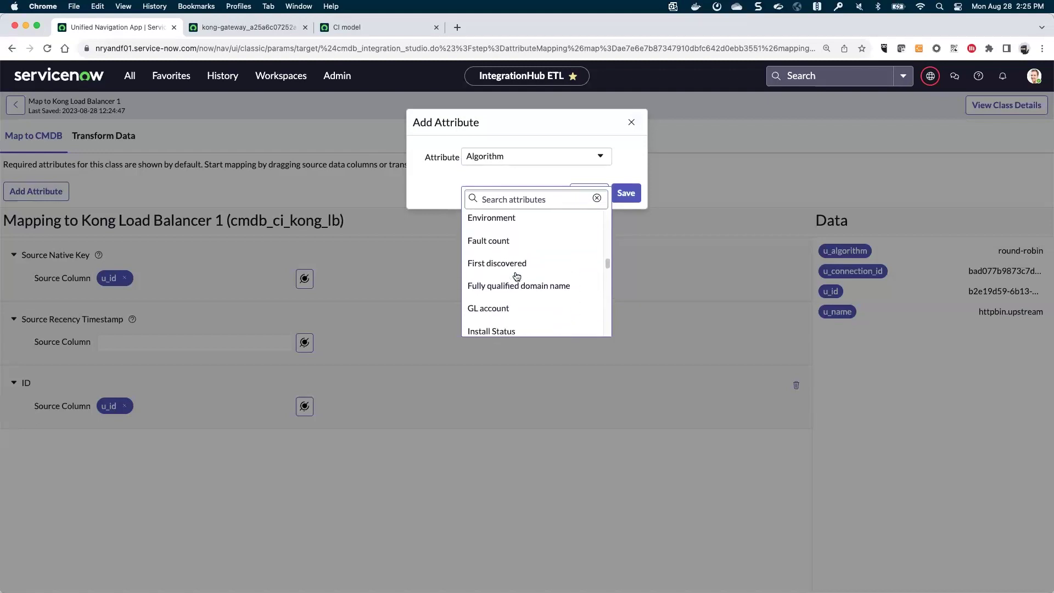
scroll(516, 276, down, 10)
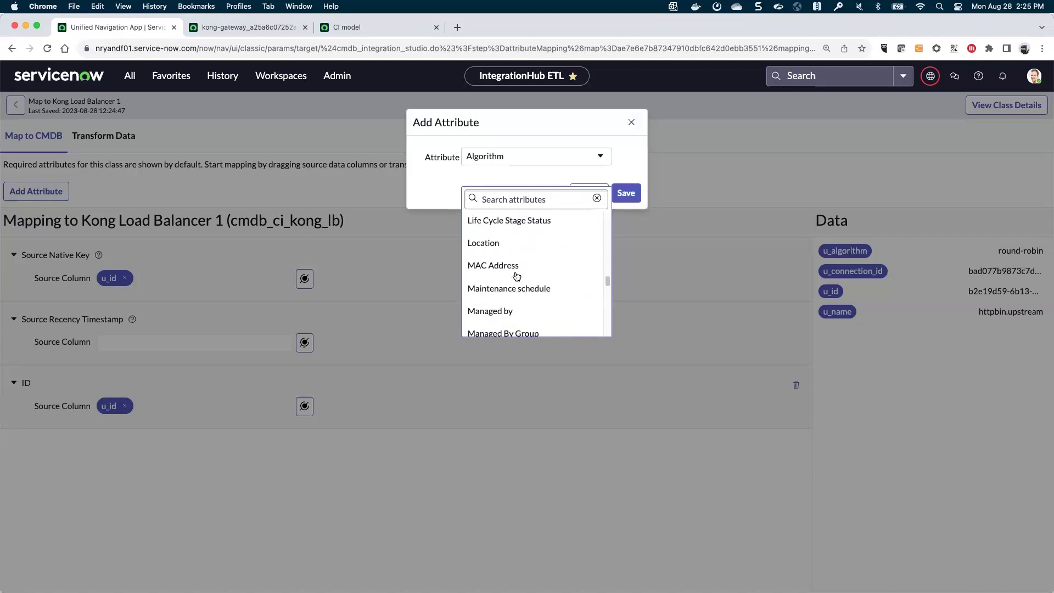
scroll(516, 275, down, 1)
click(496, 323)
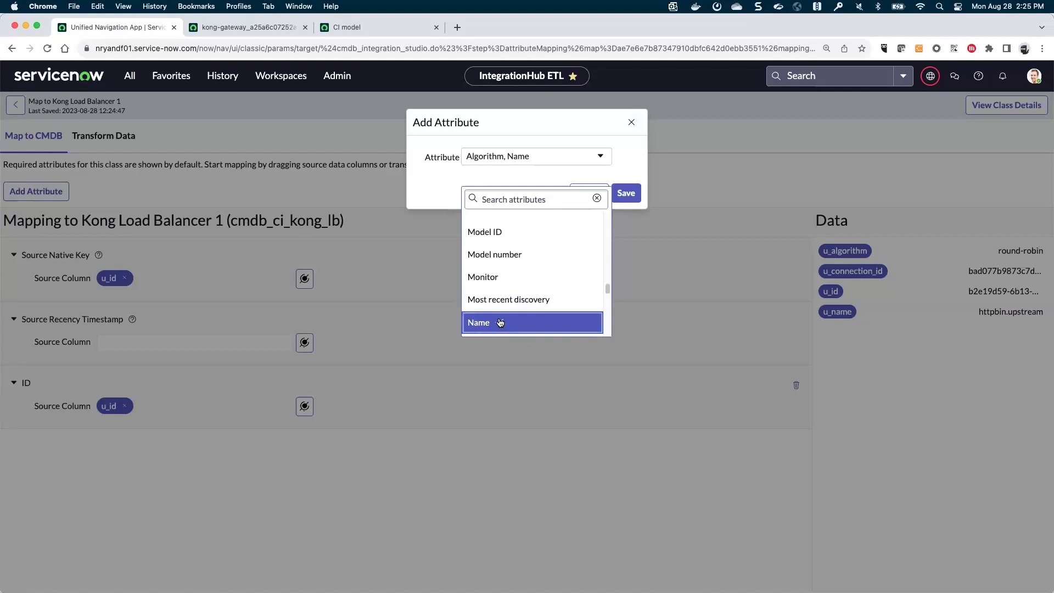
click(627, 194)
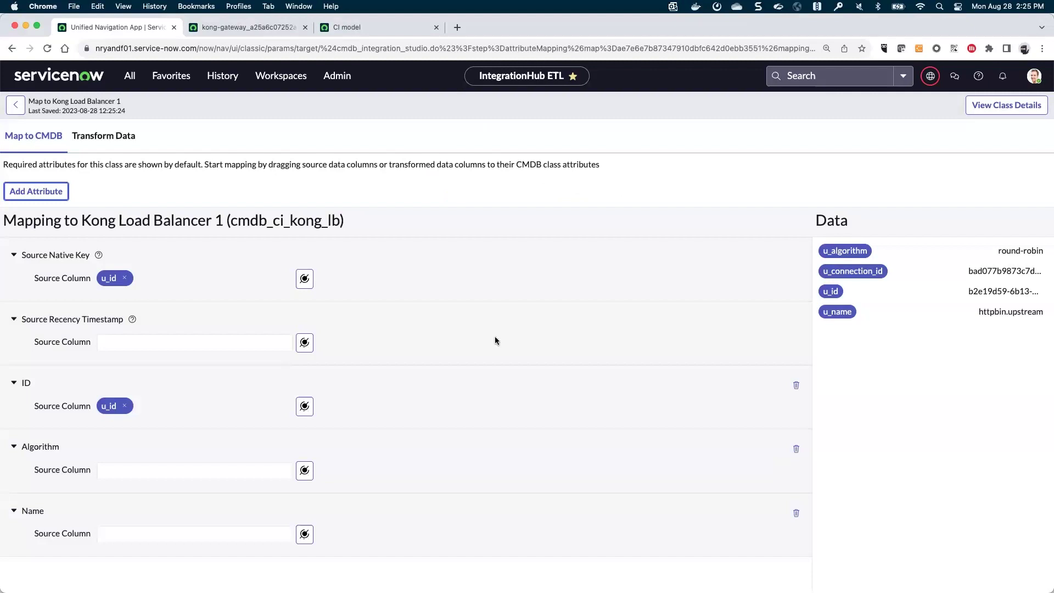
drag(853, 251, 207, 471)
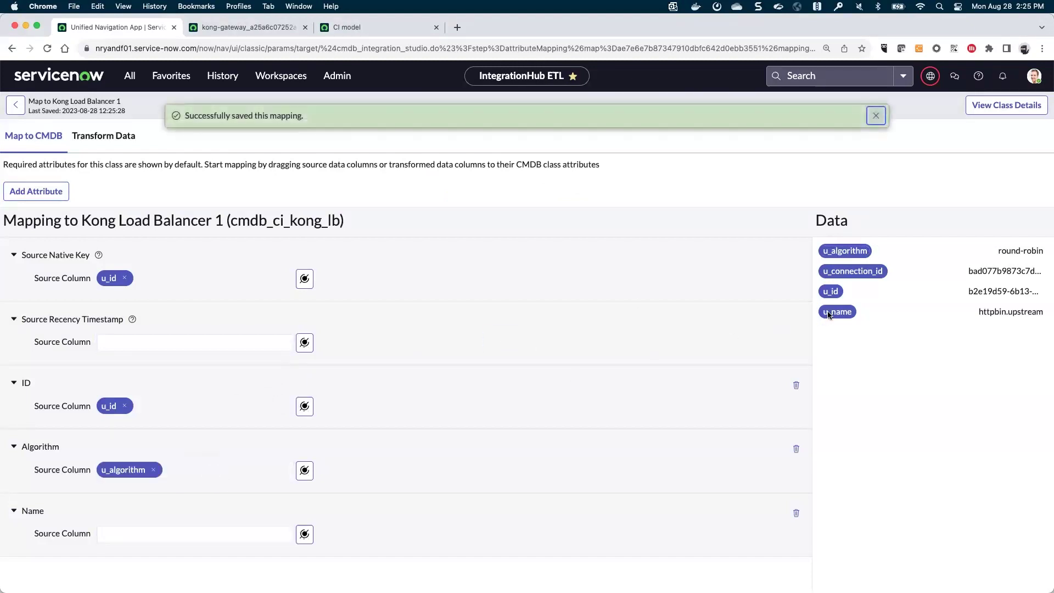
drag(843, 313, 172, 538)
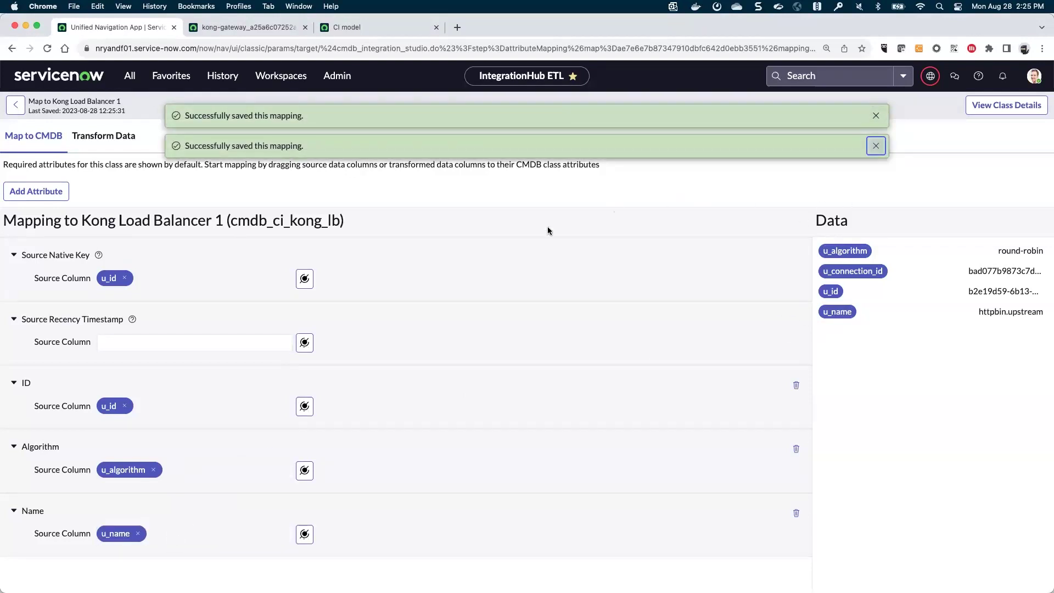
Step: Return to the class list, mark the CMDB class selection task as complete, and open the Add Relationships task
click(15, 108)
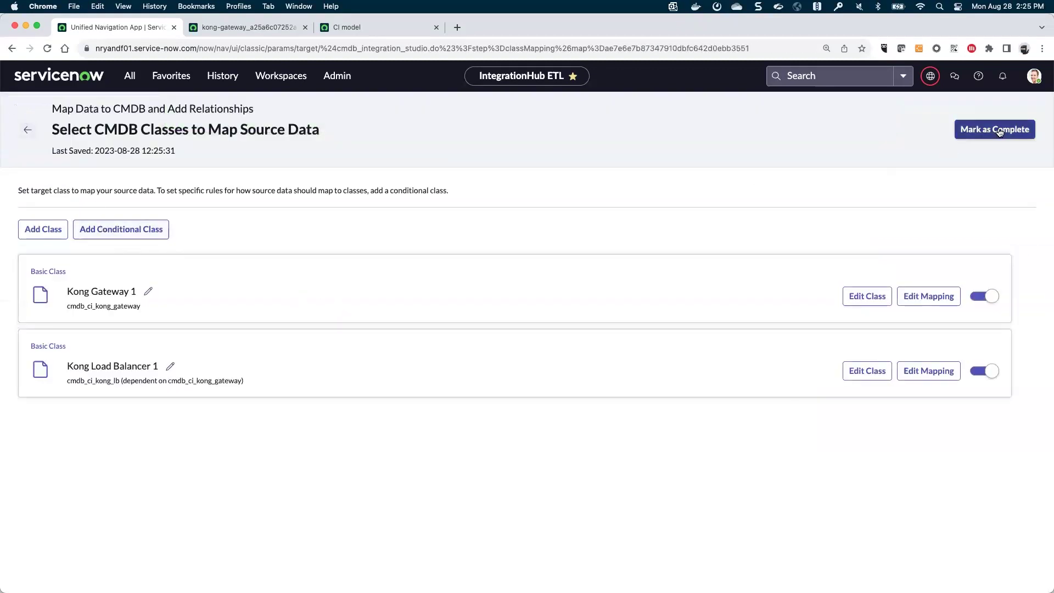
click(999, 130)
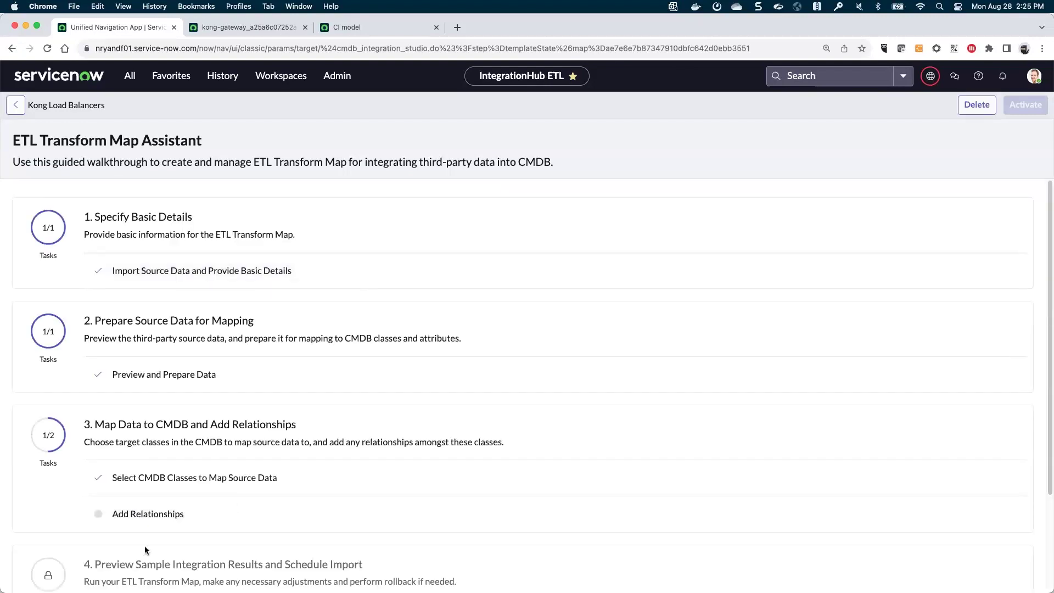
click(136, 514)
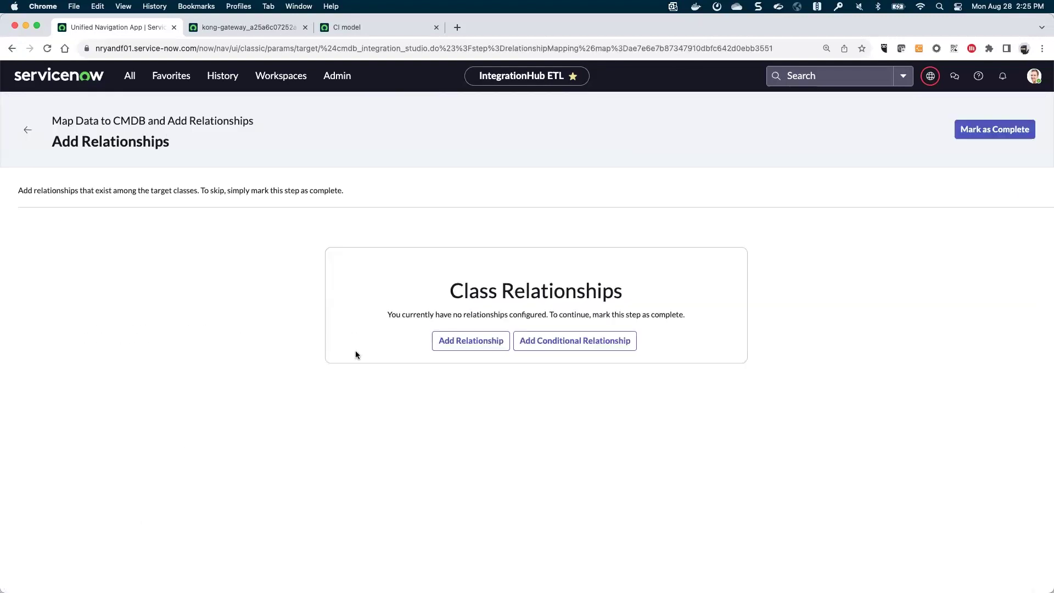
Step: Add a relationship with Kong Gateway 1 as parent and Kong Load Balancer 1 as child, and mark the relationships task as complete
click(457, 341)
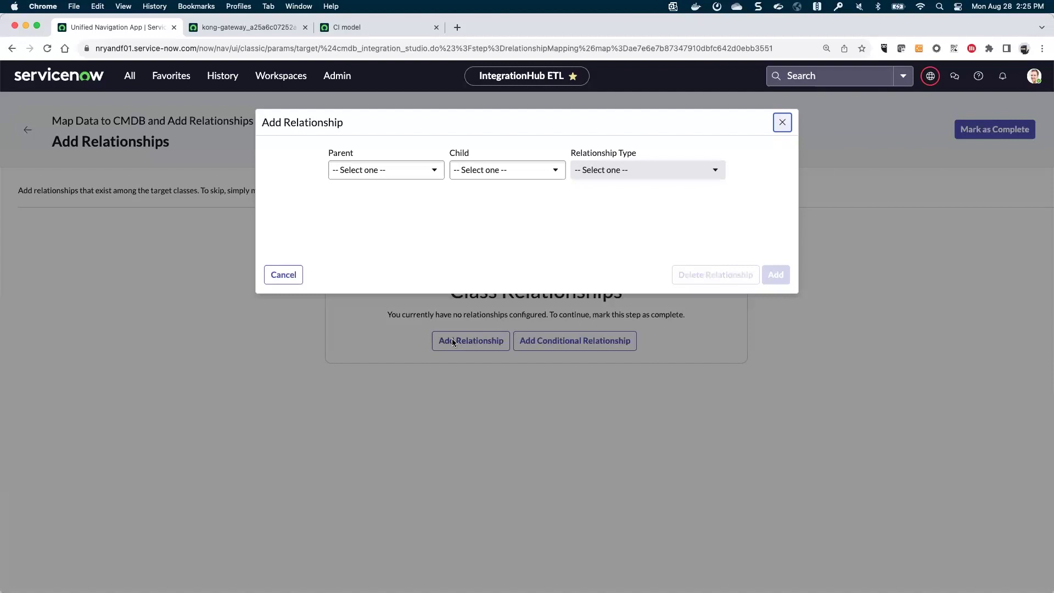
click(360, 171)
click(362, 205)
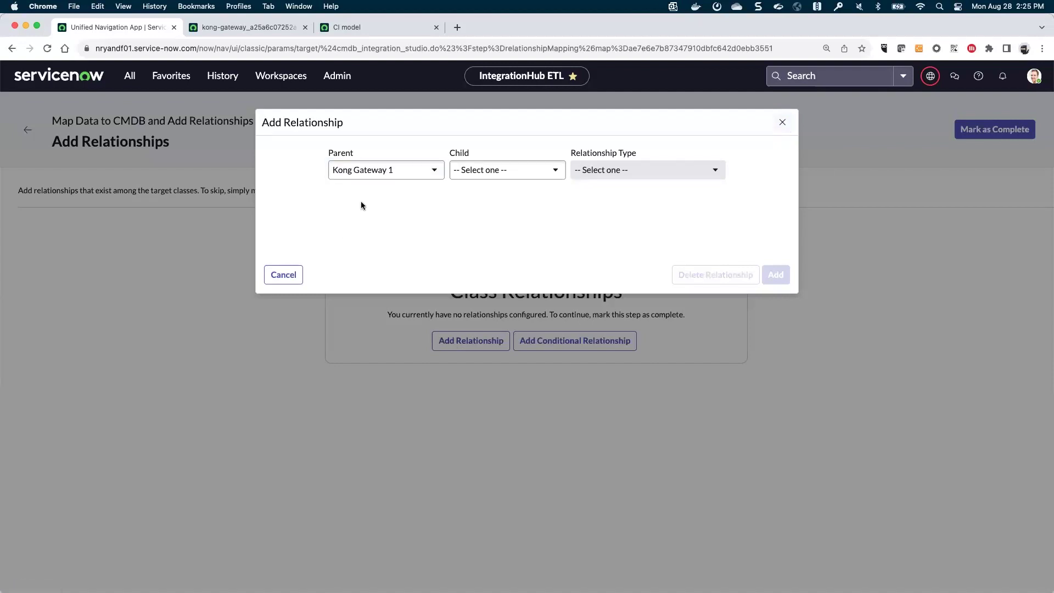
click(486, 169)
click(498, 205)
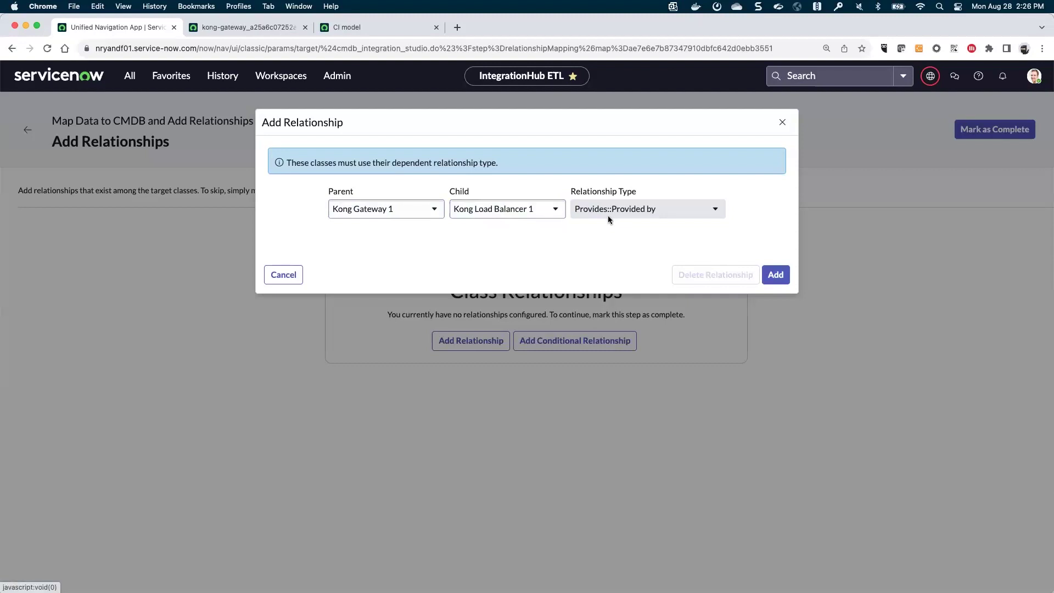
click(775, 275)
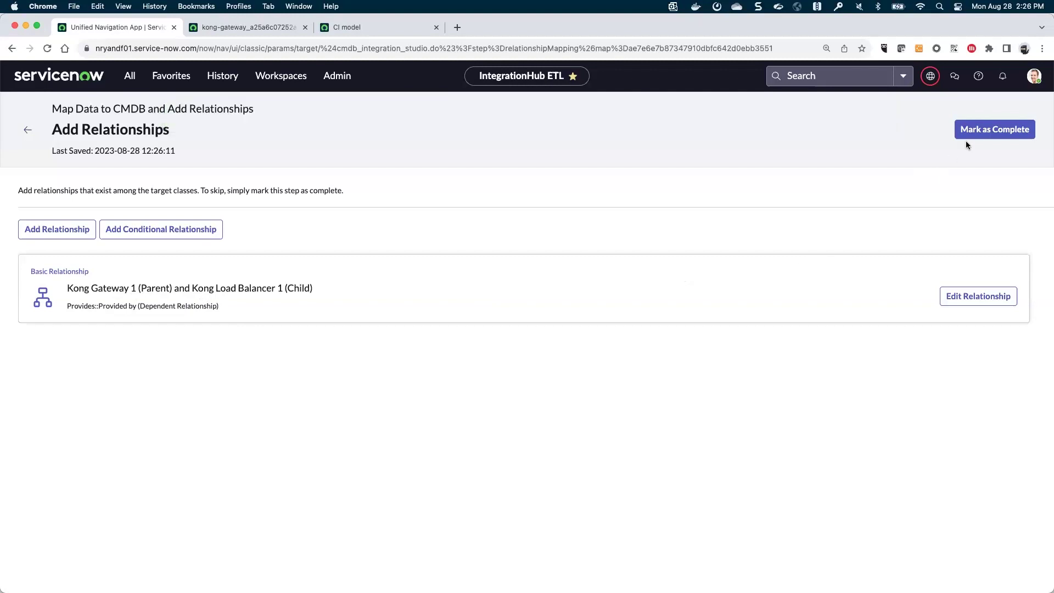
click(979, 131)
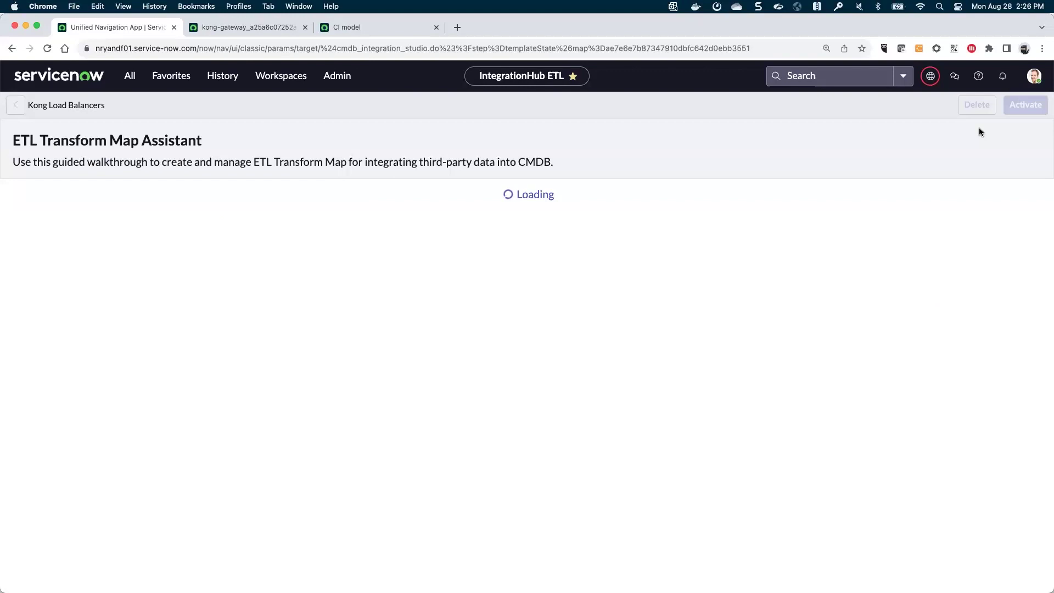
Step: Run the test integration for Kong Load Balancers, check the Kong Load Balancer results, and mark the test task as complete
scroll(165, 505, down, 2)
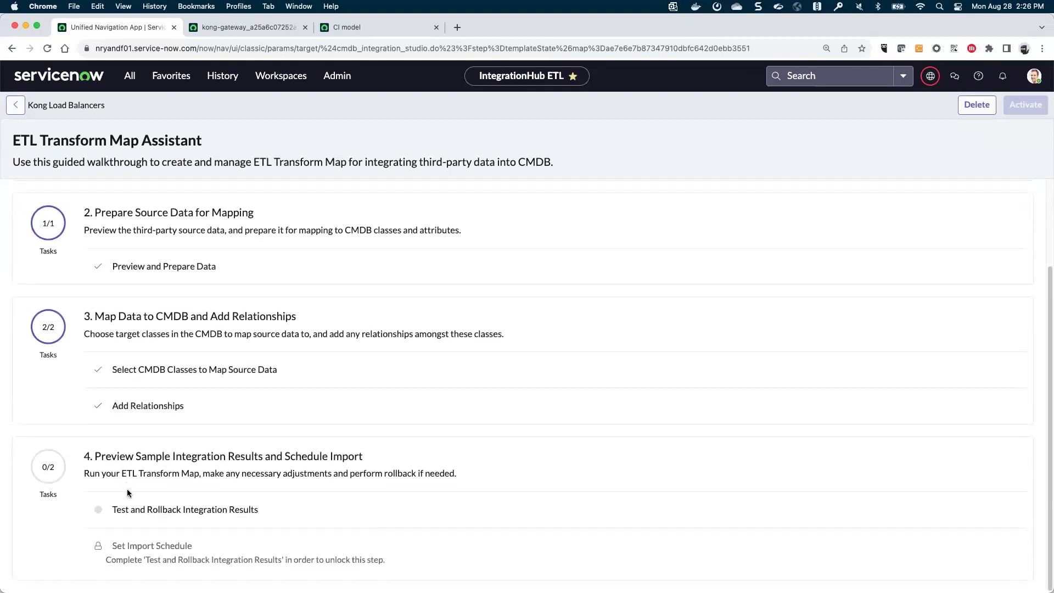
click(127, 509)
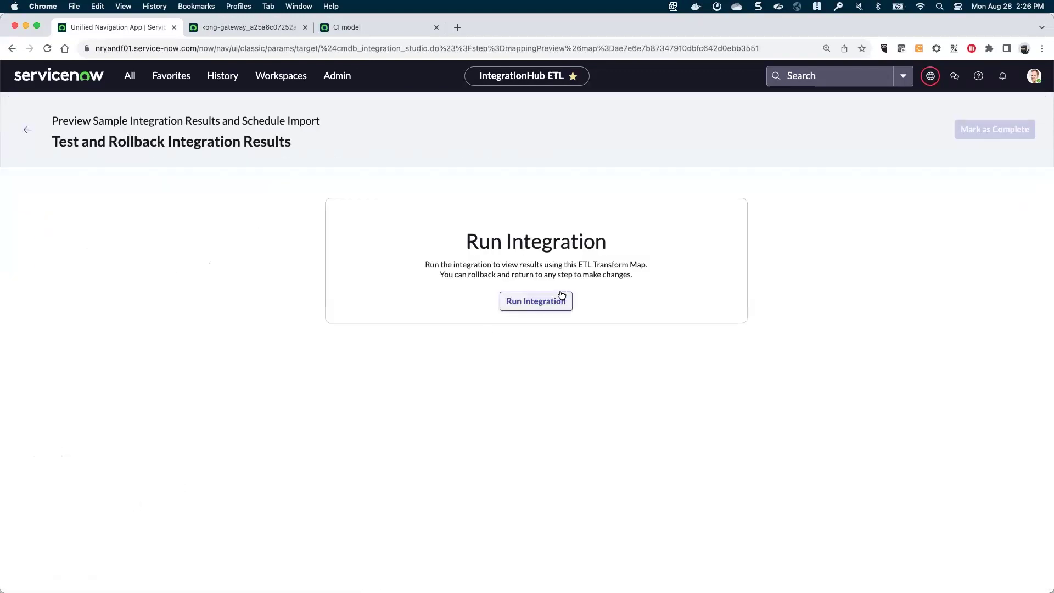
click(531, 305)
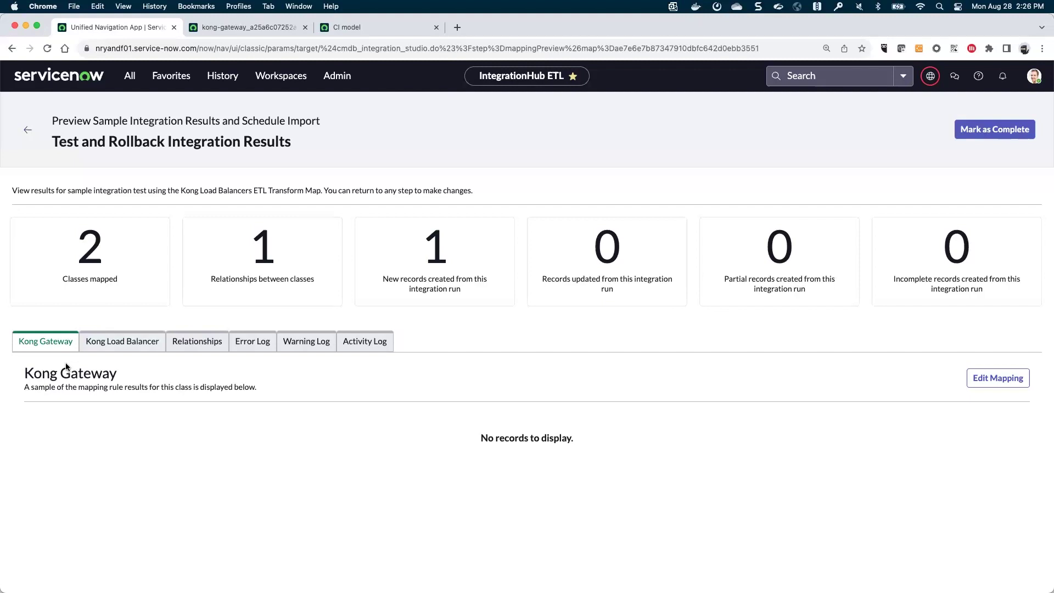
click(117, 339)
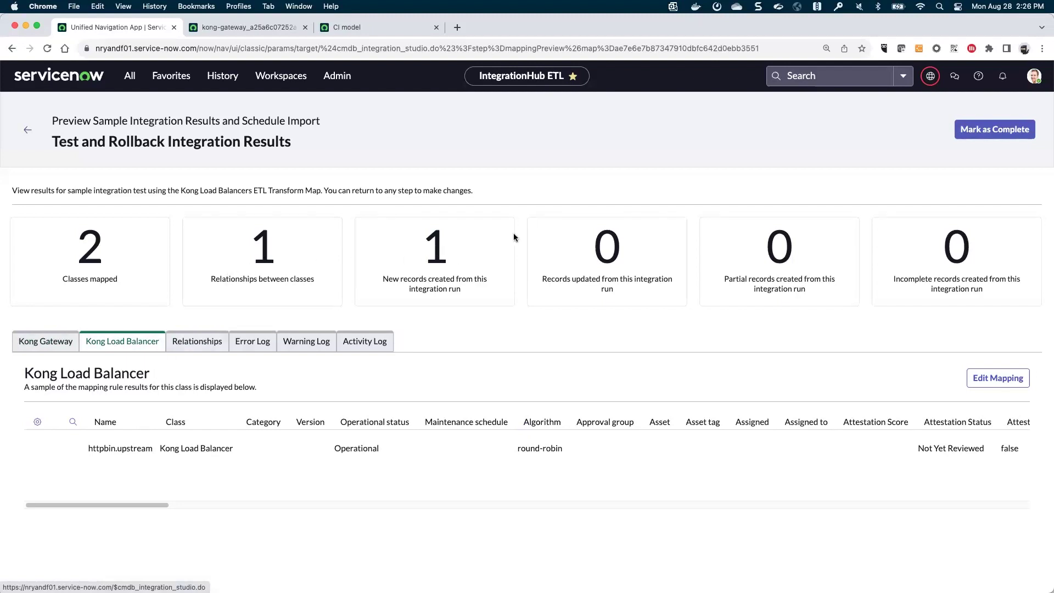
click(975, 136)
click(516, 189)
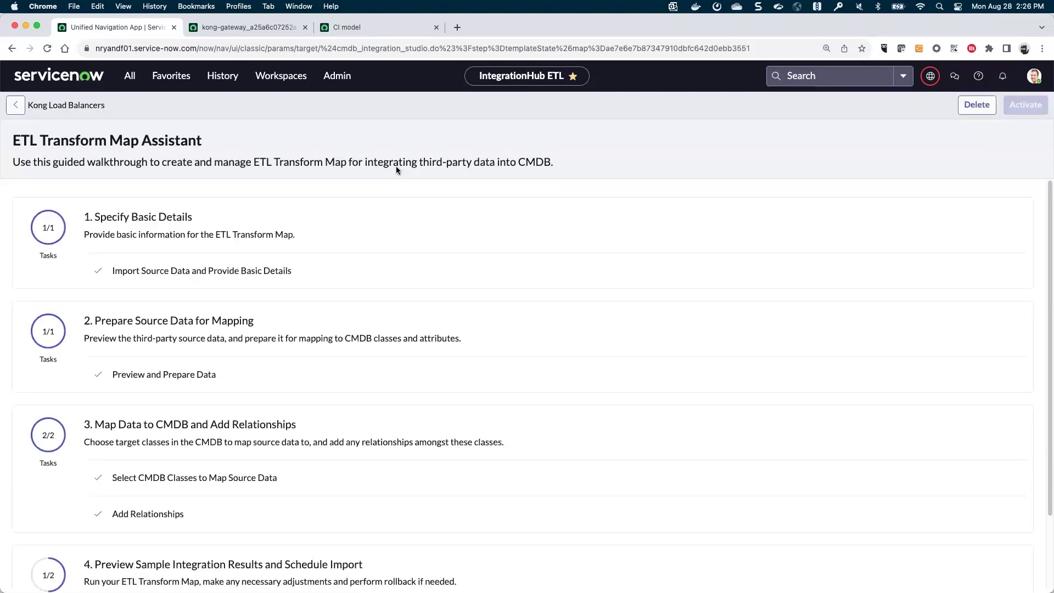
Step: Reload the Kong Gateway record and examine its dependency view for the relationship to the load balancer, closing the view again
click(229, 28)
right_click(309, 75)
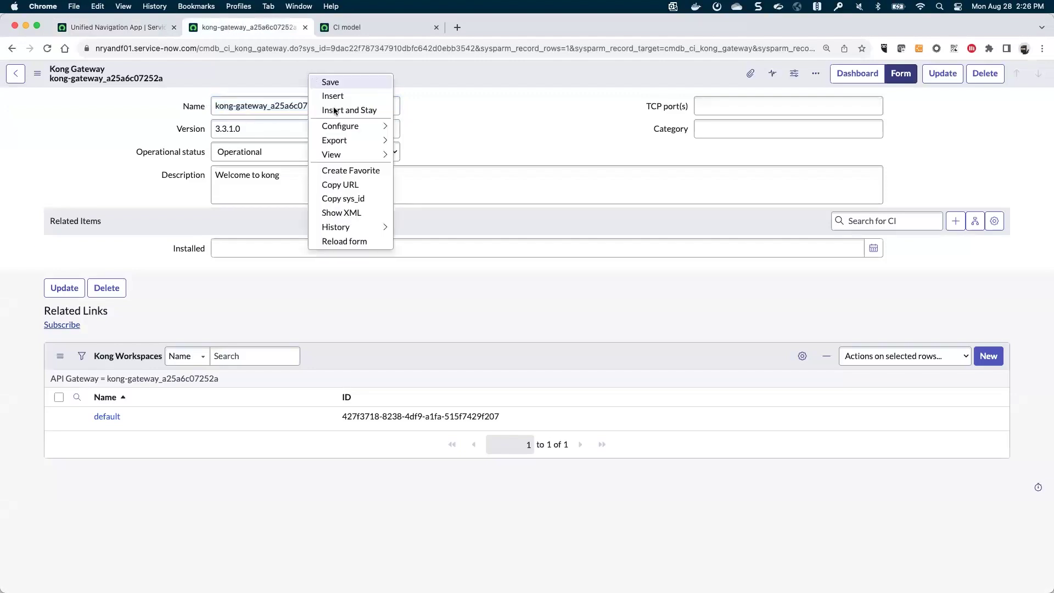
click(337, 240)
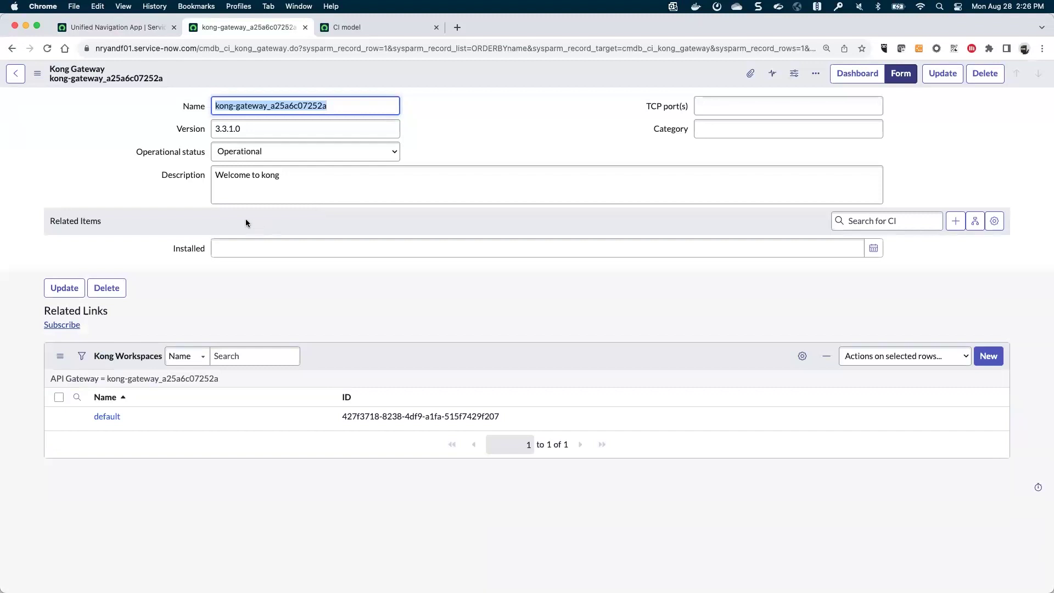
click(974, 221)
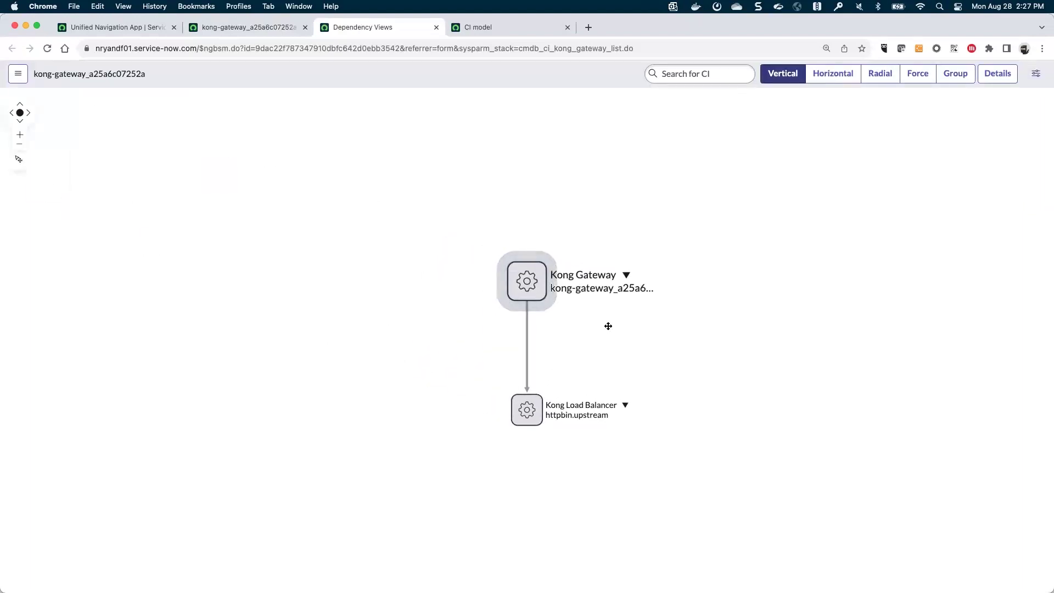
mouse_move(527, 357)
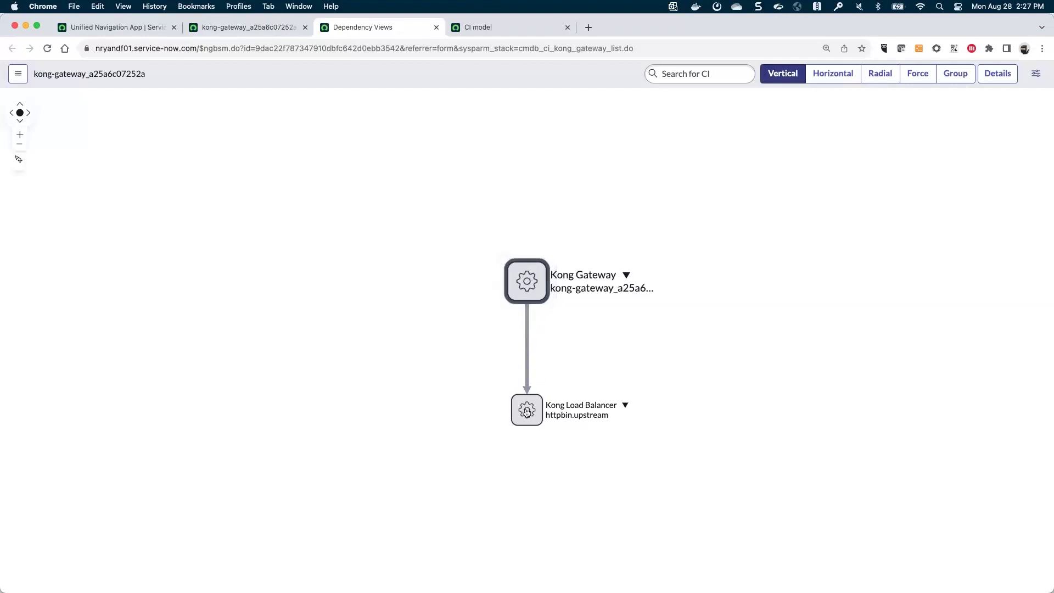
click(436, 27)
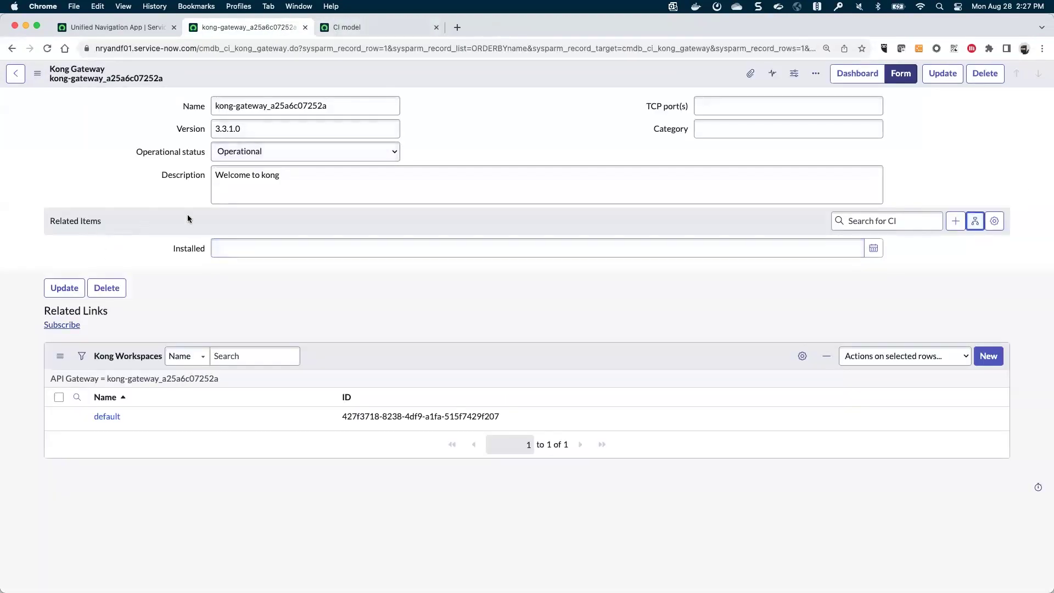
Step: Leave the Kong Load Balancers transform map and return to the IntegrationHub ETL home list
click(105, 26)
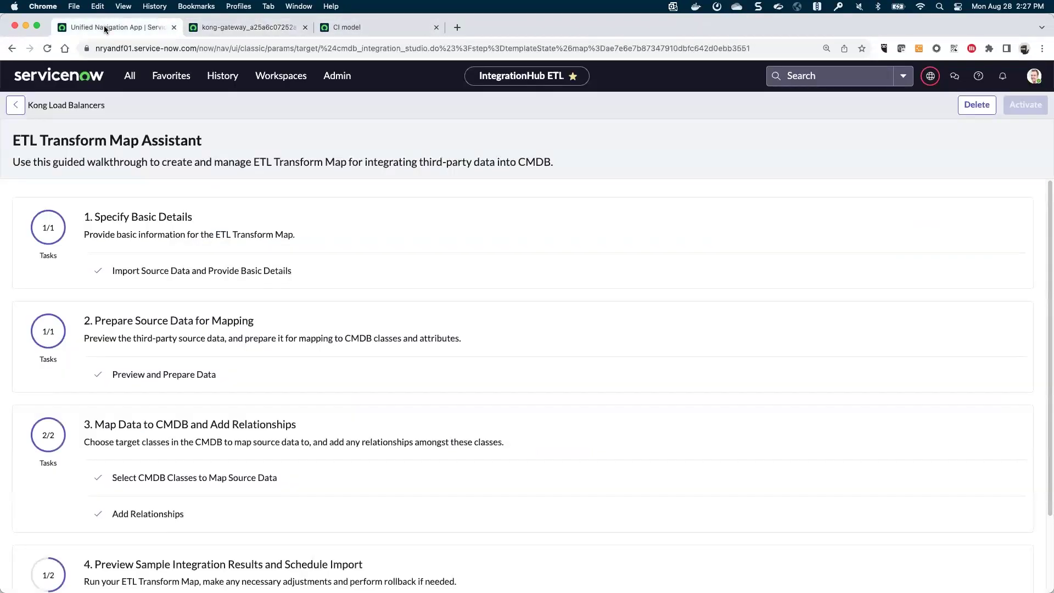
click(14, 108)
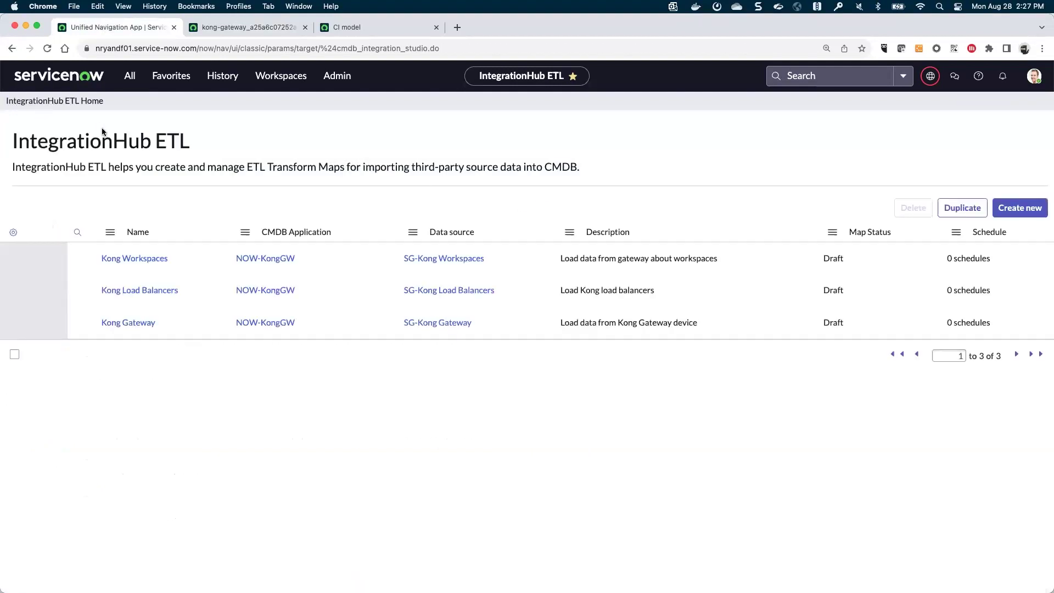
click(329, 571)
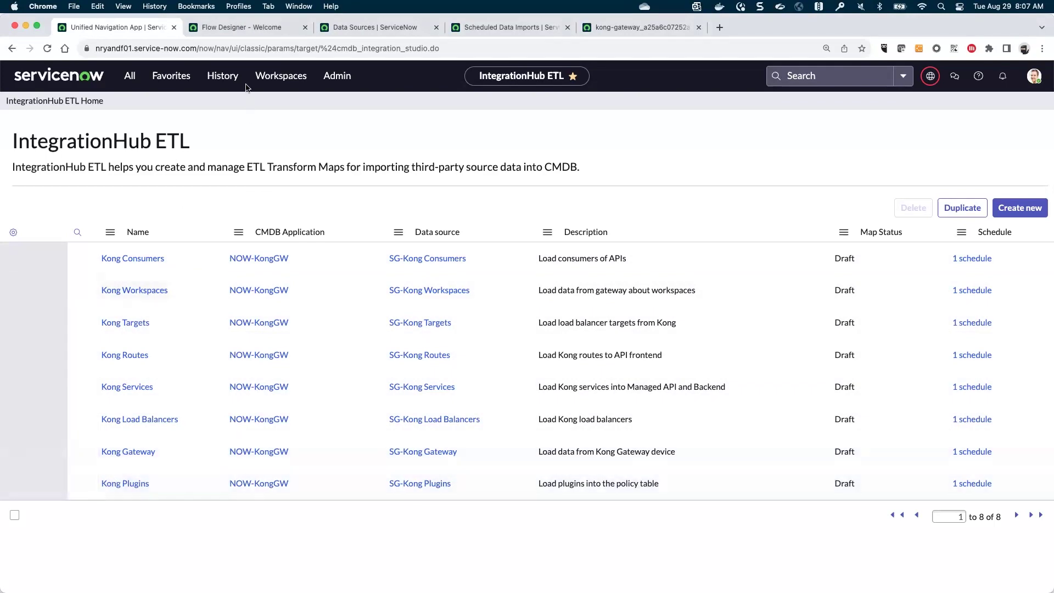
Step: Review the Kong actions in Flow Designer and the SG-Kong data sources, and return to the ETL transform map list
click(237, 30)
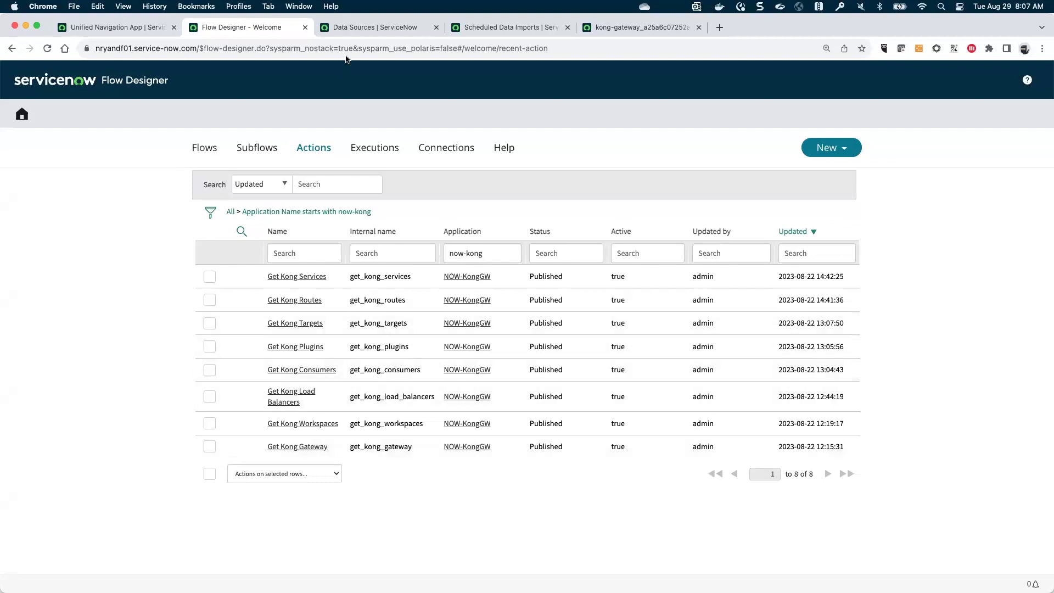
click(361, 29)
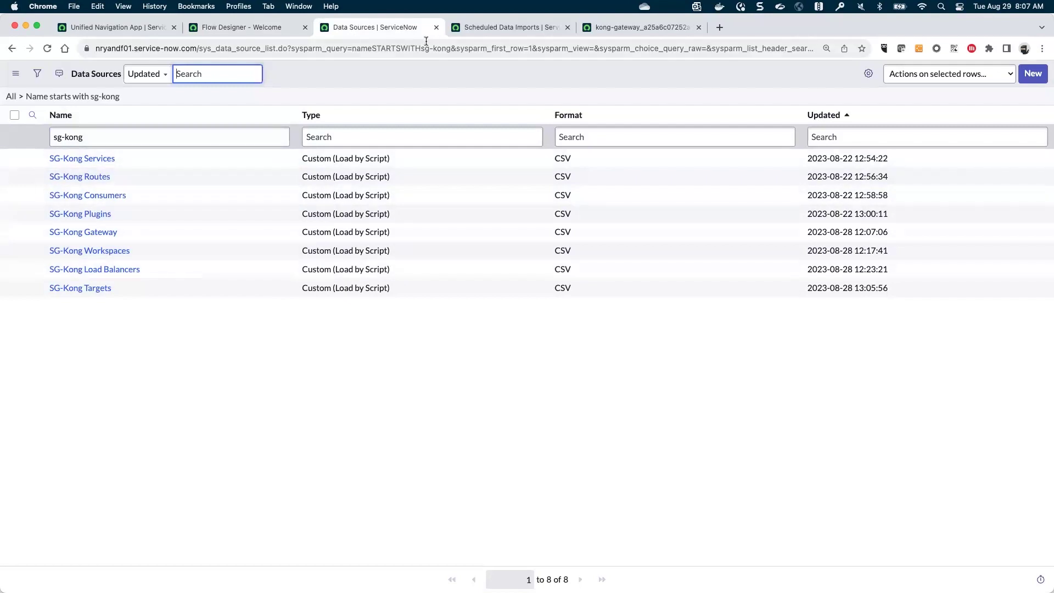
click(116, 28)
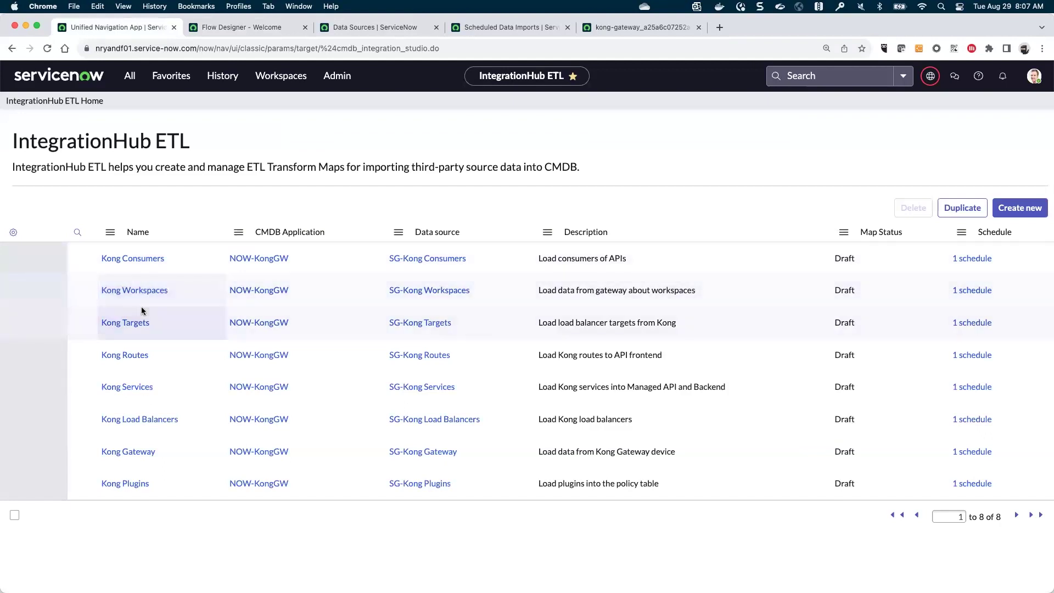
Step: Open the Kong Gateway transform map's import schedule task and view the scheduled data imports for its data source
click(129, 452)
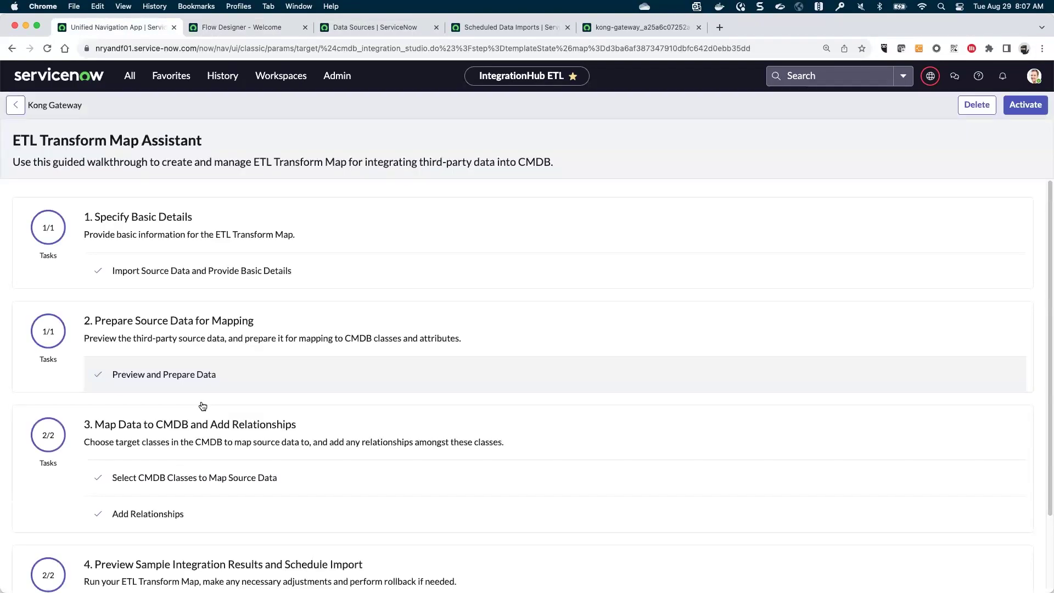
scroll(202, 400, down, 2)
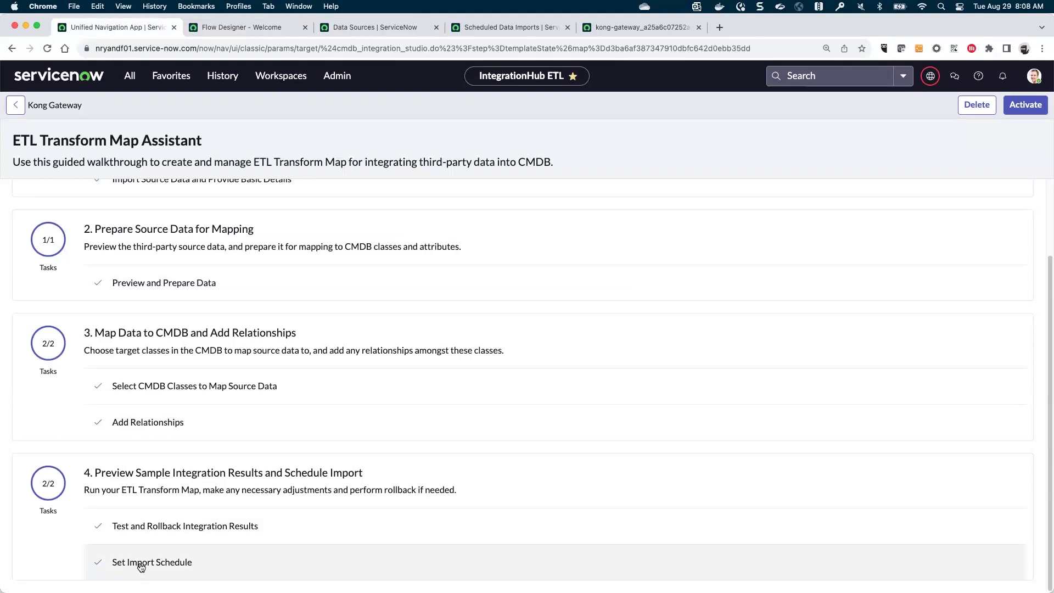
click(138, 566)
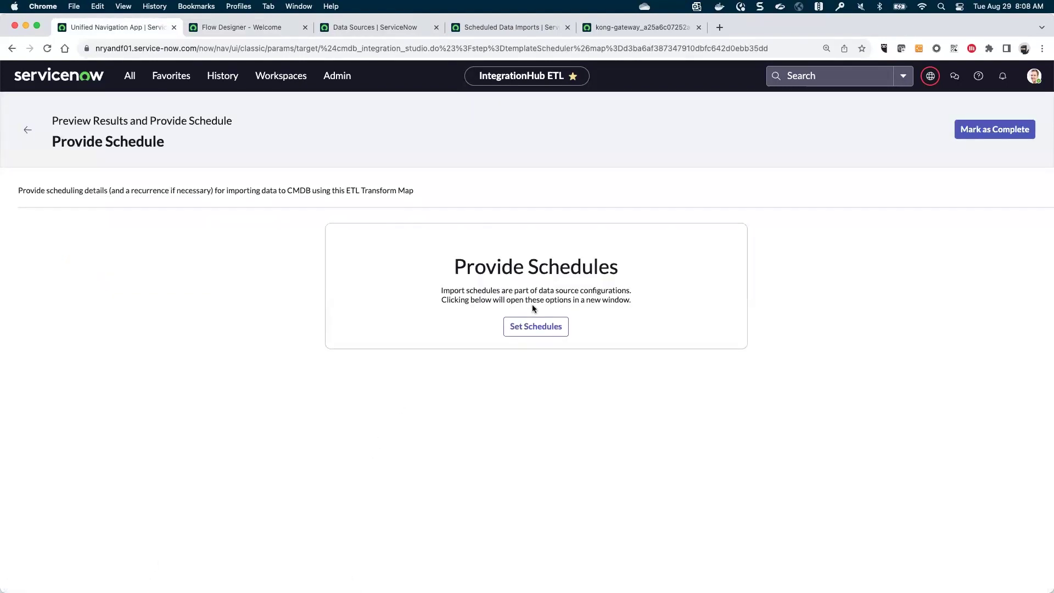
click(541, 328)
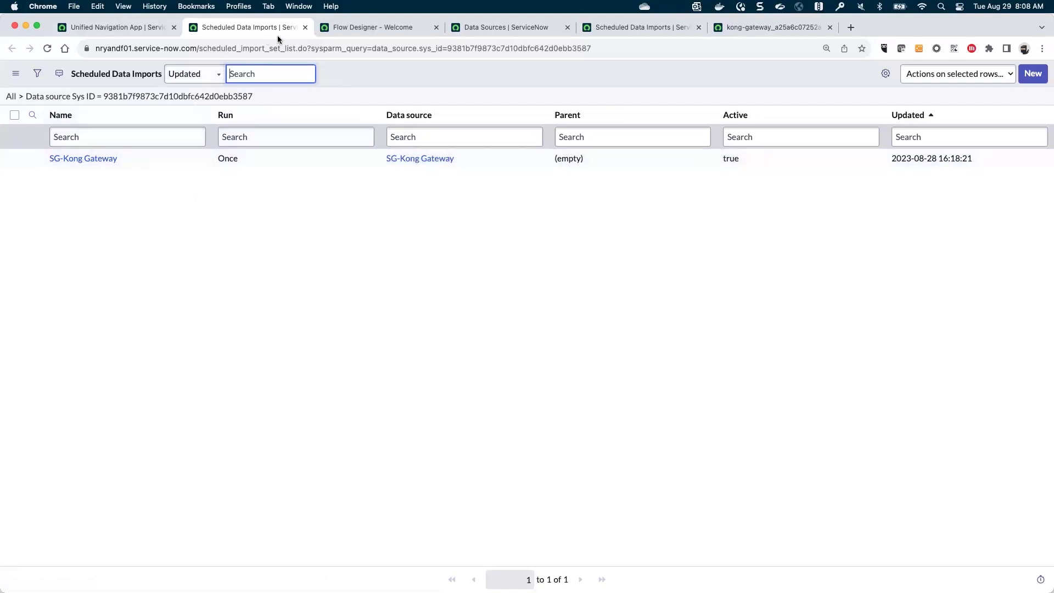
Step: Go back from the schedule page to the Kong Gateway transform map assistant and review its tasks
click(107, 27)
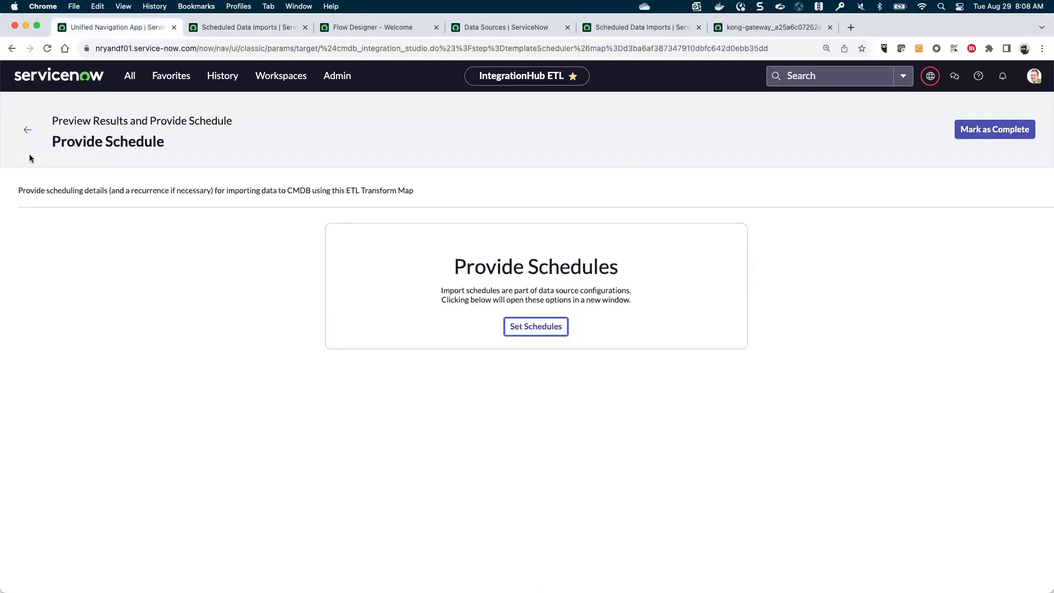
click(28, 131)
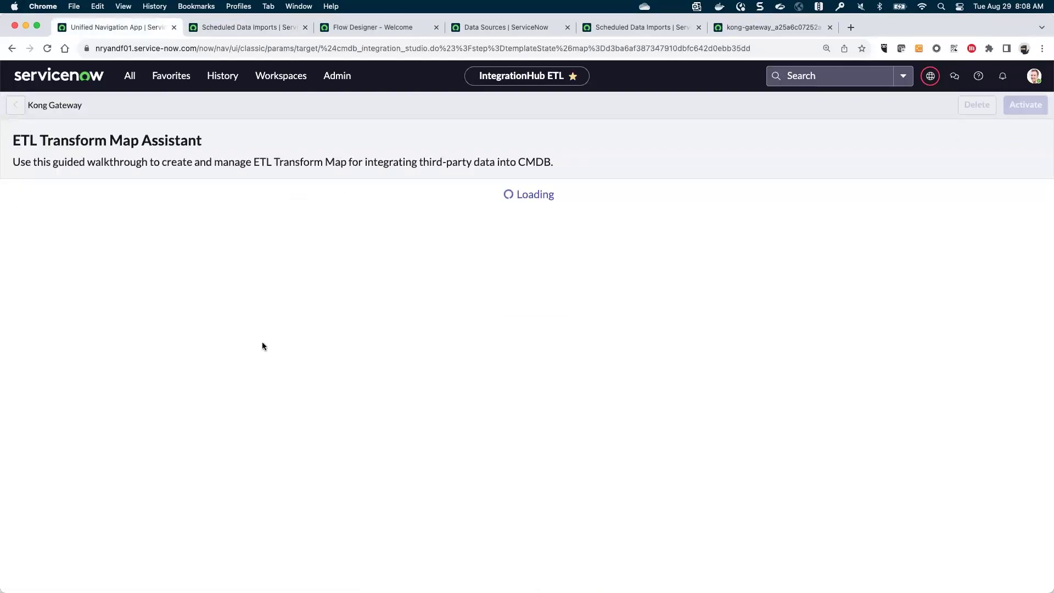
scroll(198, 354, down, 2)
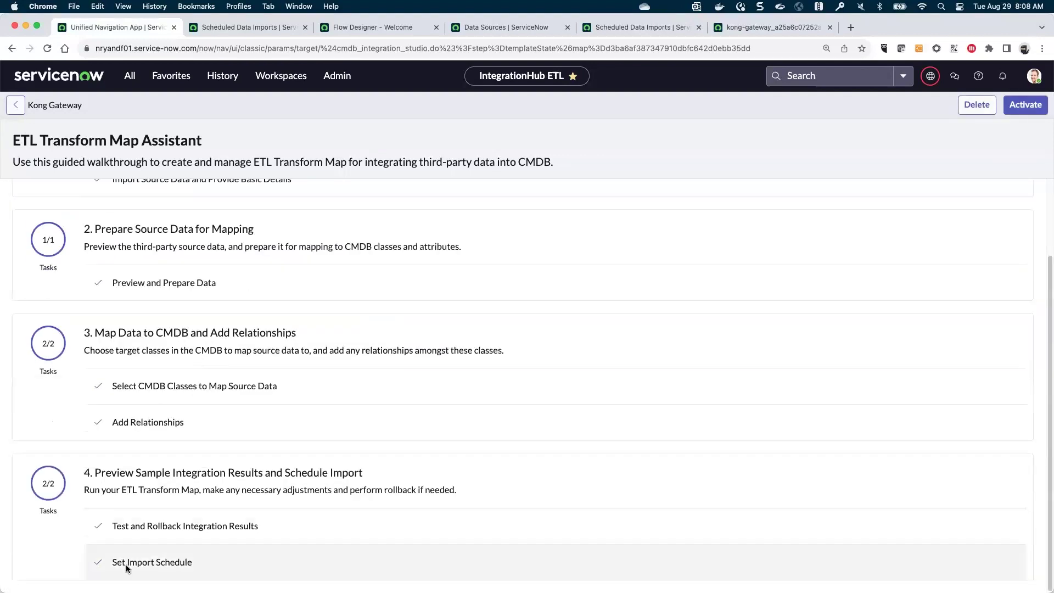
scroll(160, 407, up, 2)
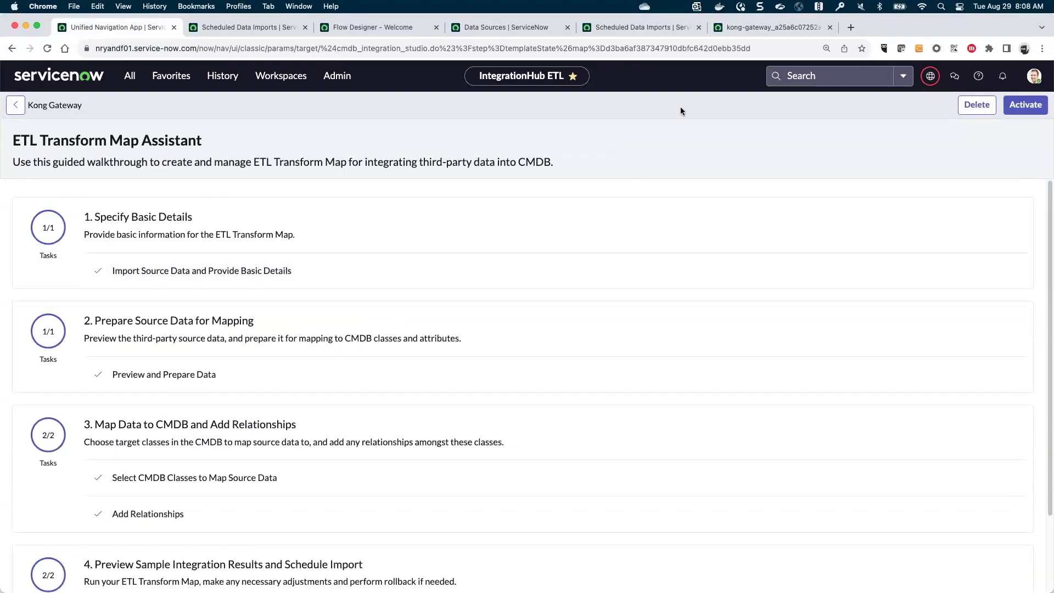
Step: Compare the run order of the SG-Kong scheduled data imports with the Import Order column in Excel's SG-Kong-gateway-SourceAnalysis summary sheet
click(626, 28)
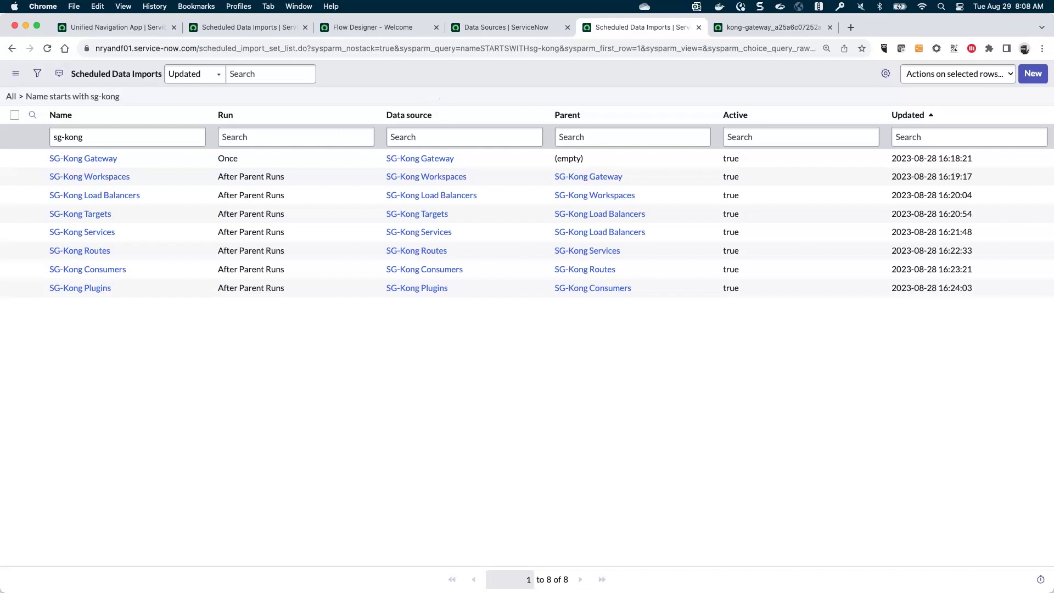
click(345, 553)
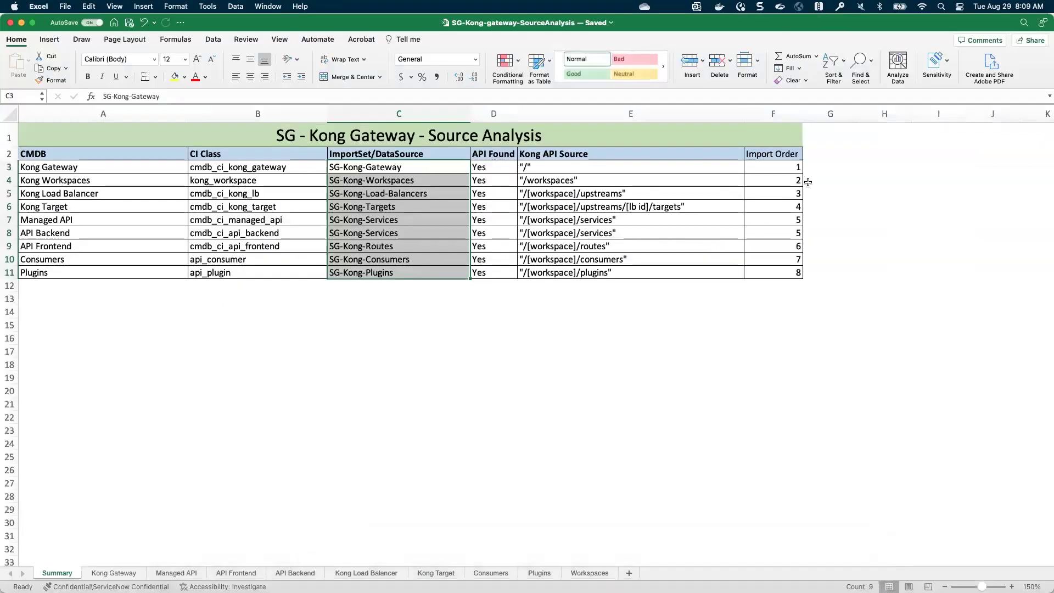
drag(791, 167, 779, 270)
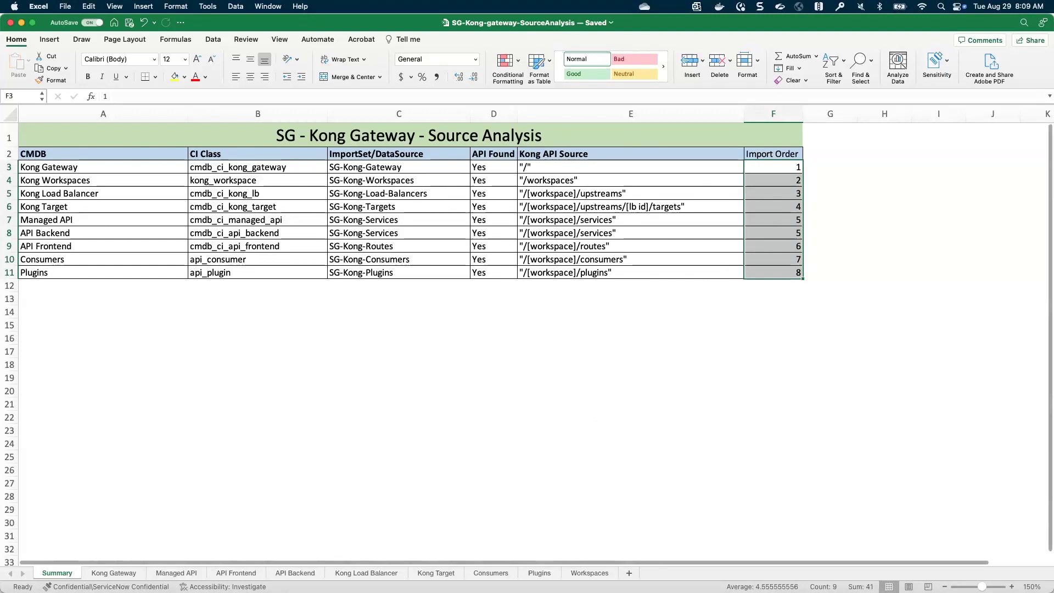
Step: Switch to Chrome and execute the SG-Kong Gateway scheduled data import immediately
mouse_move(598, 590)
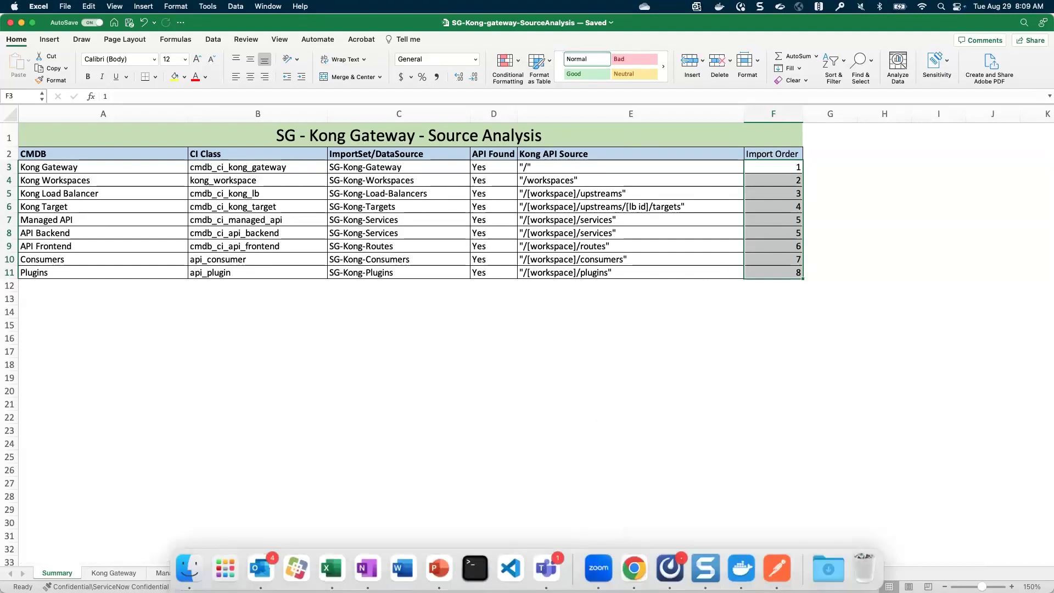
click(634, 569)
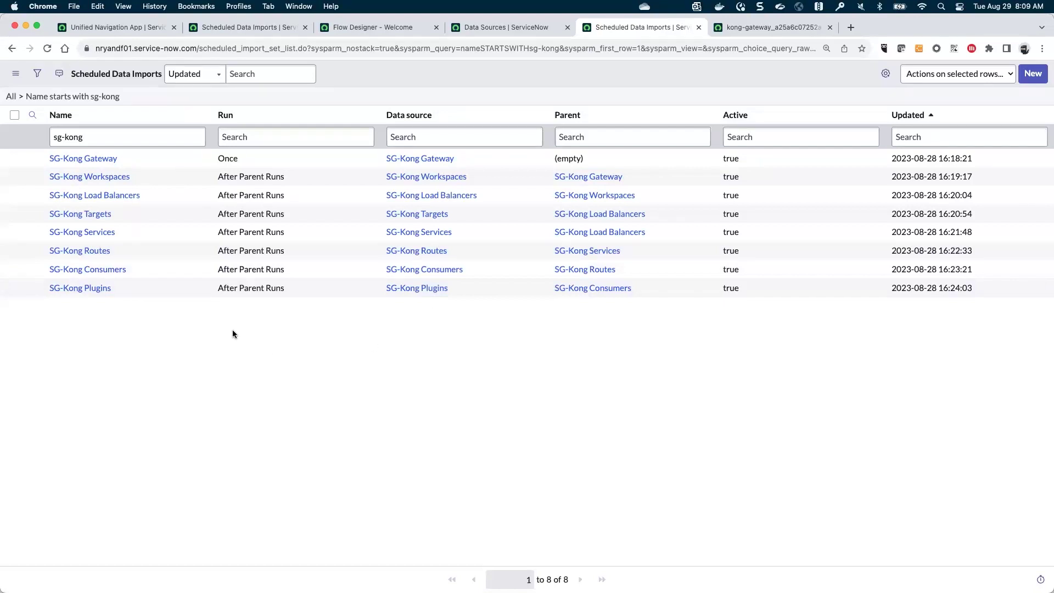
click(97, 159)
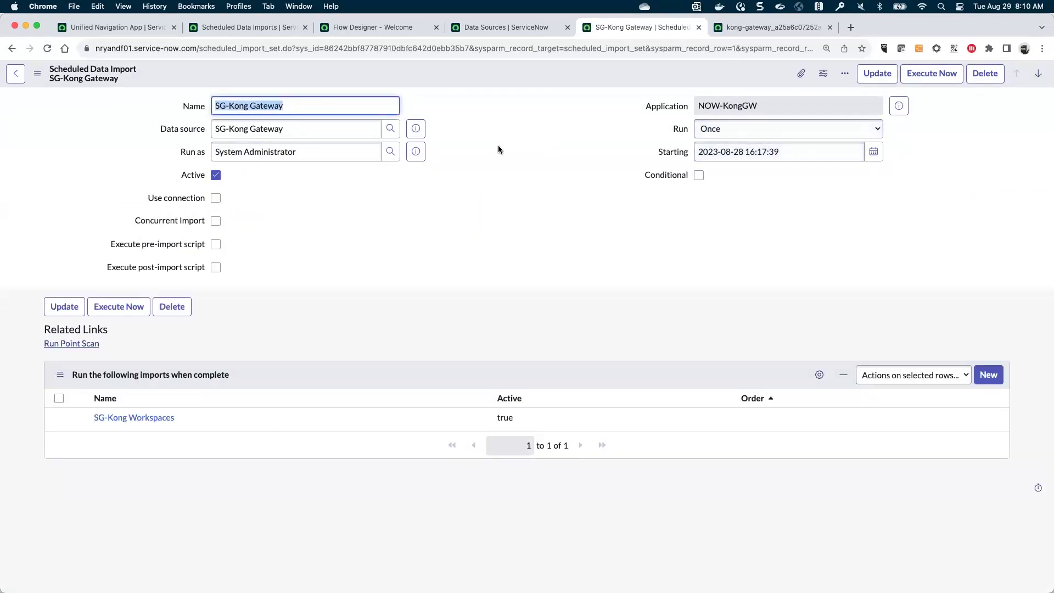
click(936, 76)
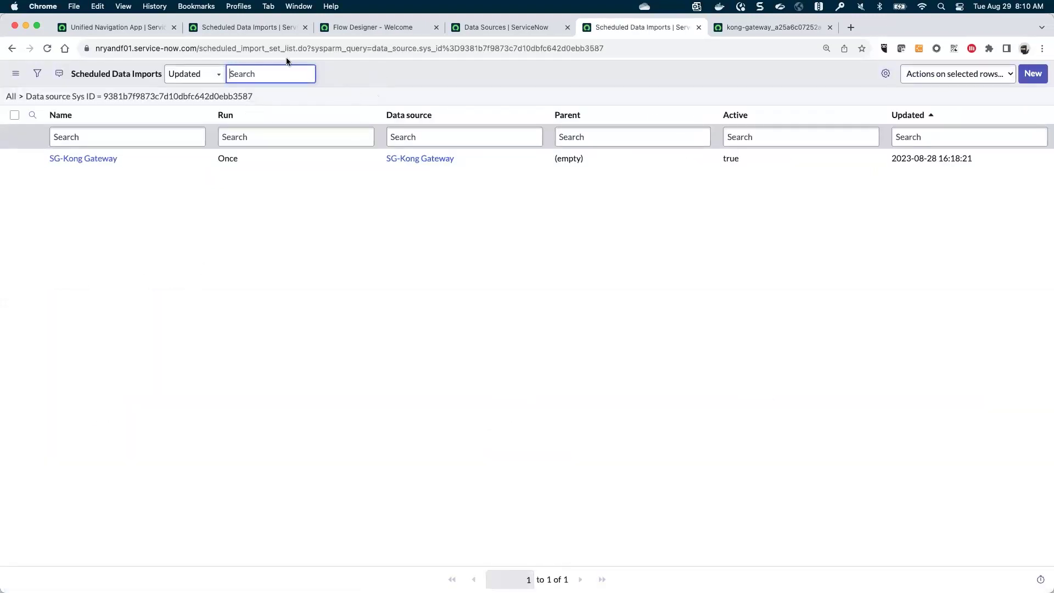
Step: Return to the kong-gateway_a25a6c07252a record and reload its form
click(742, 28)
right_click(330, 70)
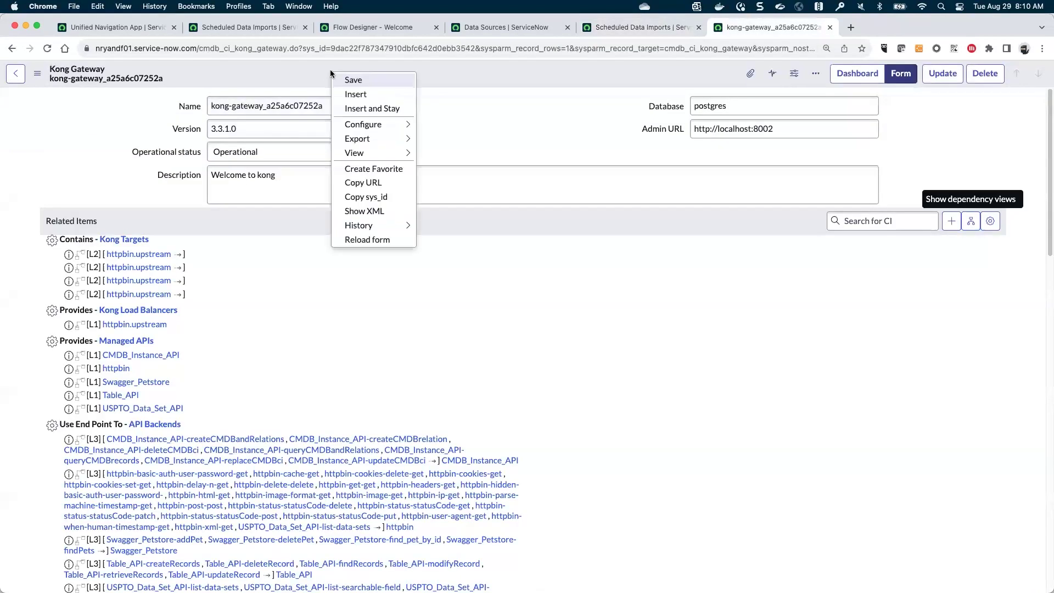
click(367, 240)
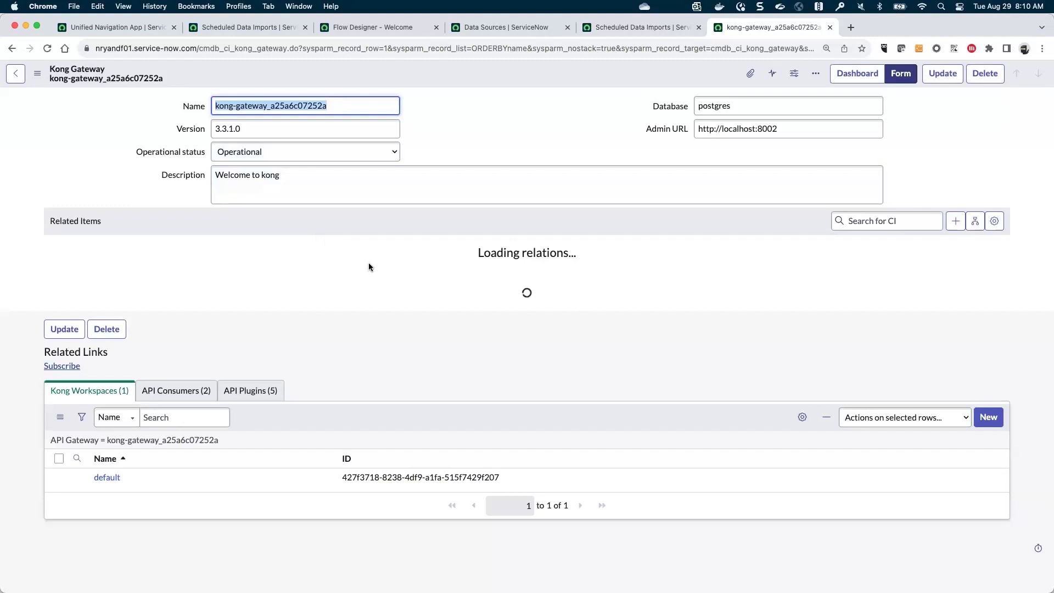
Step: Review the gateway's related items and its API Plugins related list, and switch to PowerPoint
scroll(581, 335, down, 15)
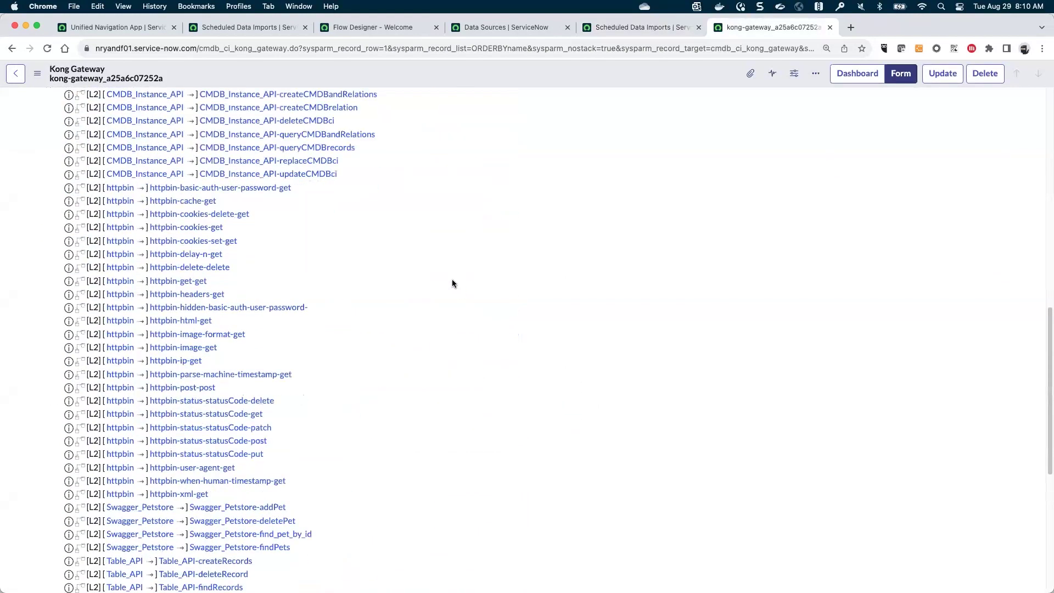
scroll(452, 284, down, 6)
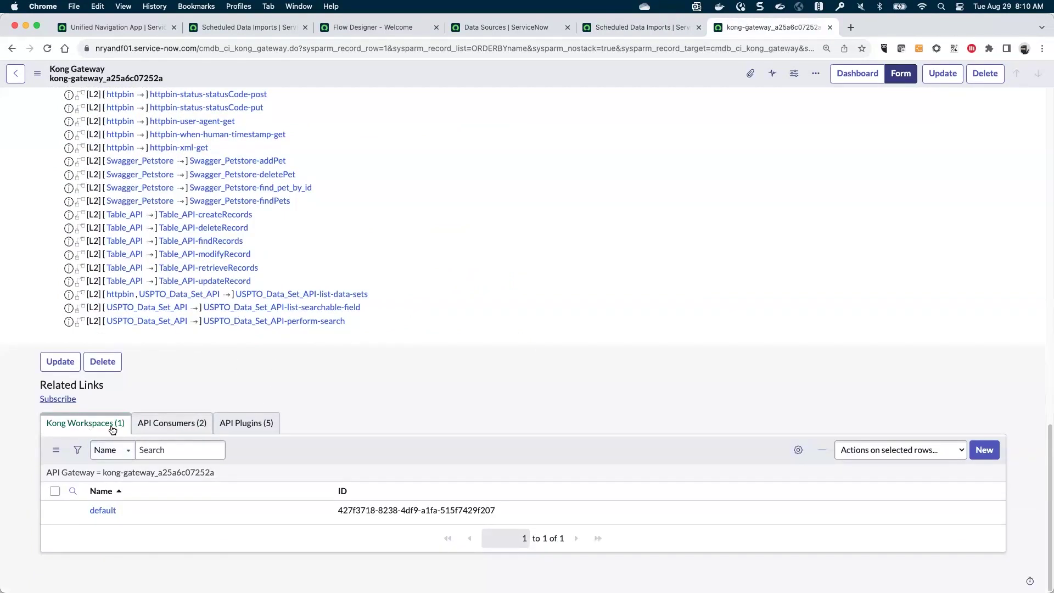
click(242, 426)
scroll(308, 472, down, 3)
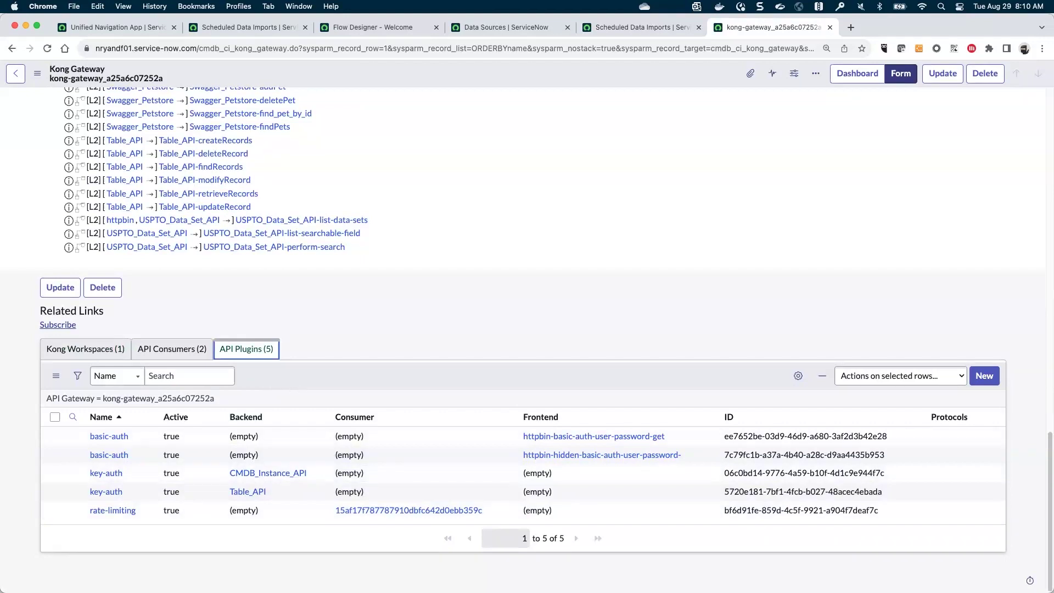
mouse_move(438, 573)
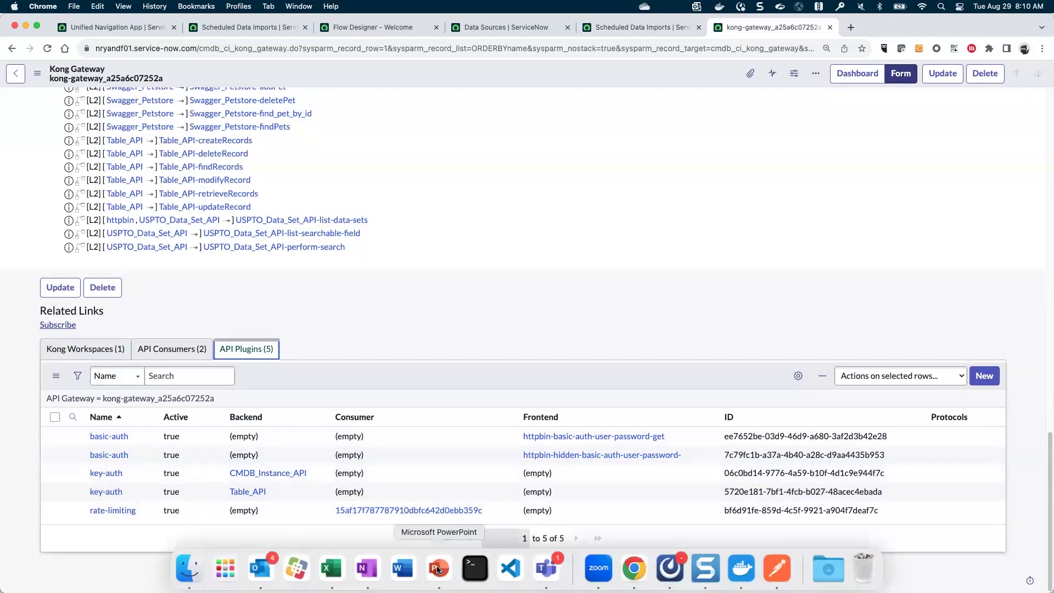
click(438, 571)
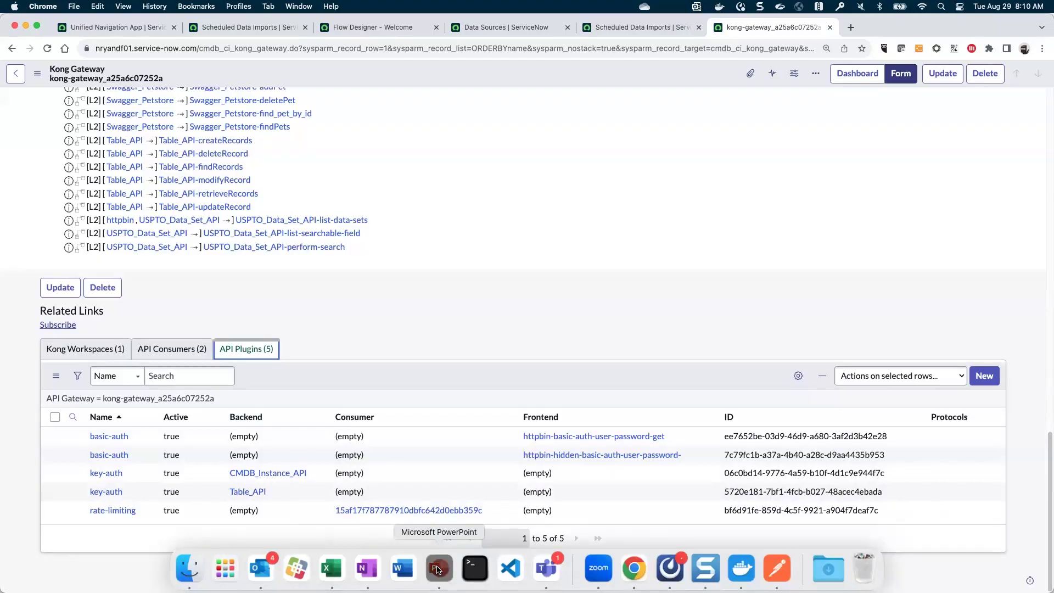